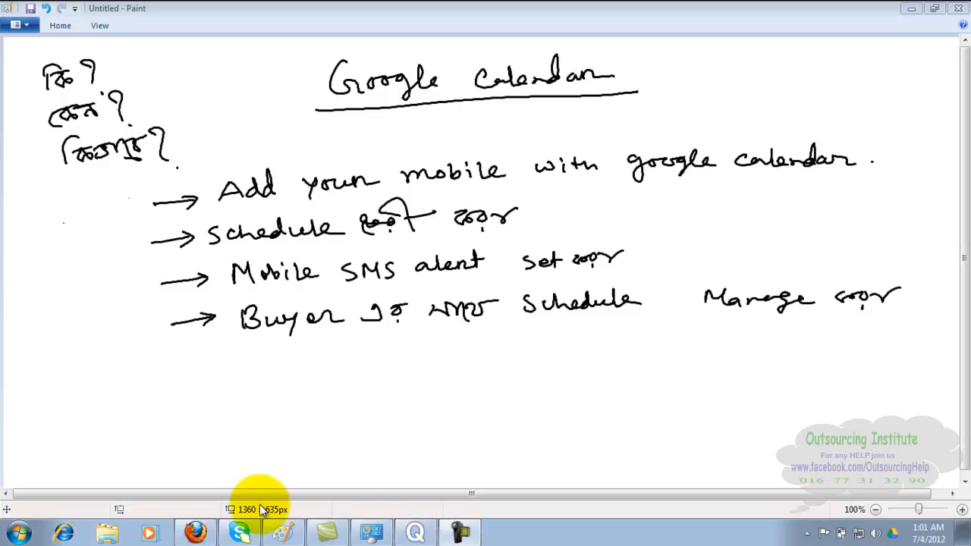
Step: From the Google homepage in Firefox, sign in to Google Calendar with the account's email and password
left_click(196, 533)
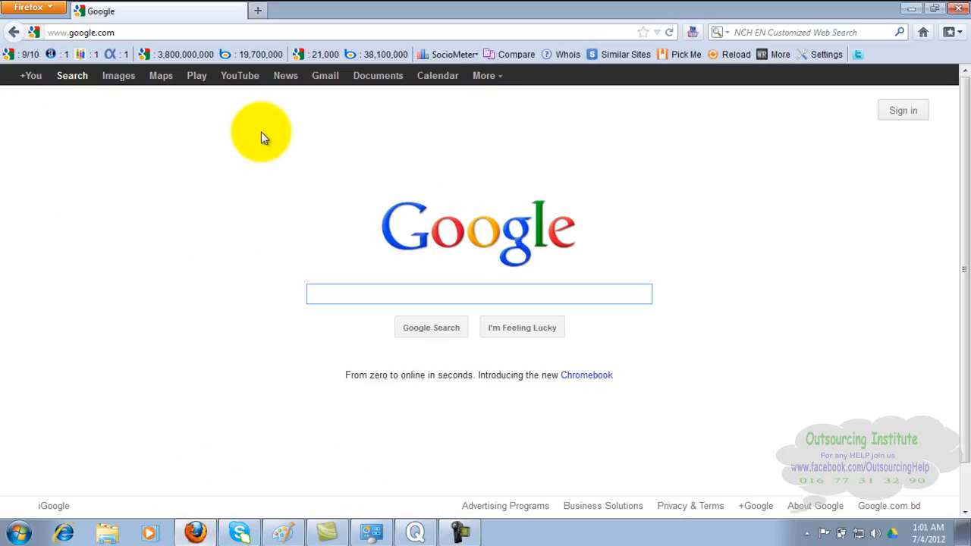
left_click(438, 76)
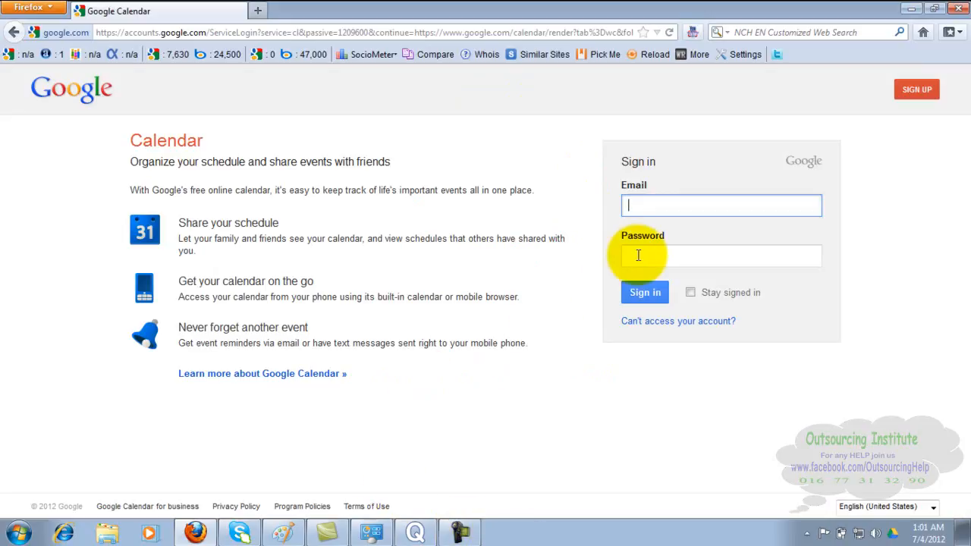
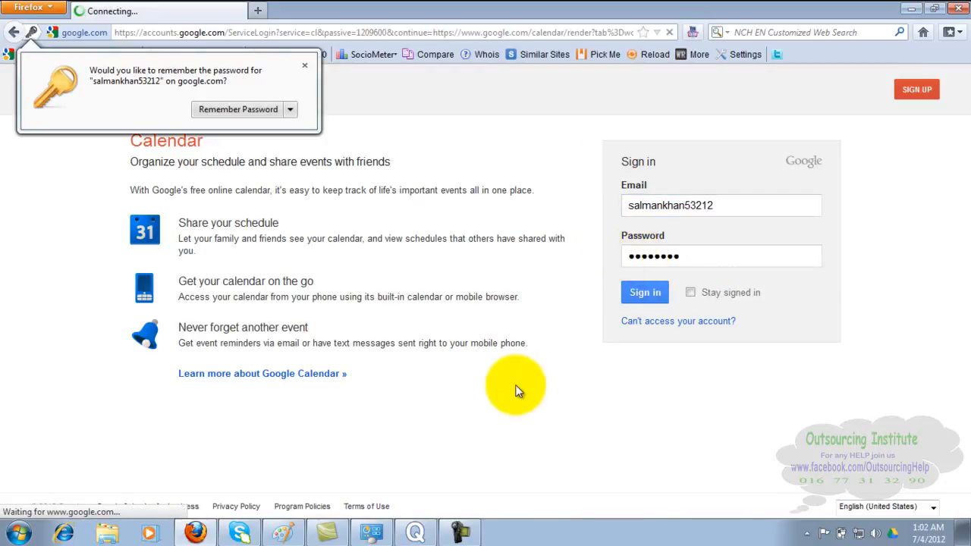
mouse_move(459, 533)
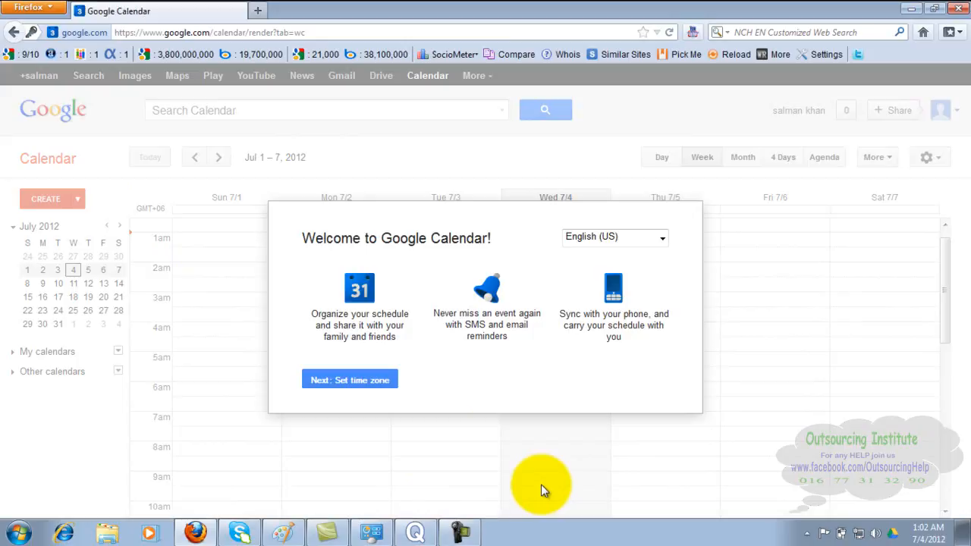
Step: Accept the Dhaka time zone in the welcome dialog and dismiss the reminders setup
left_click(370, 381)
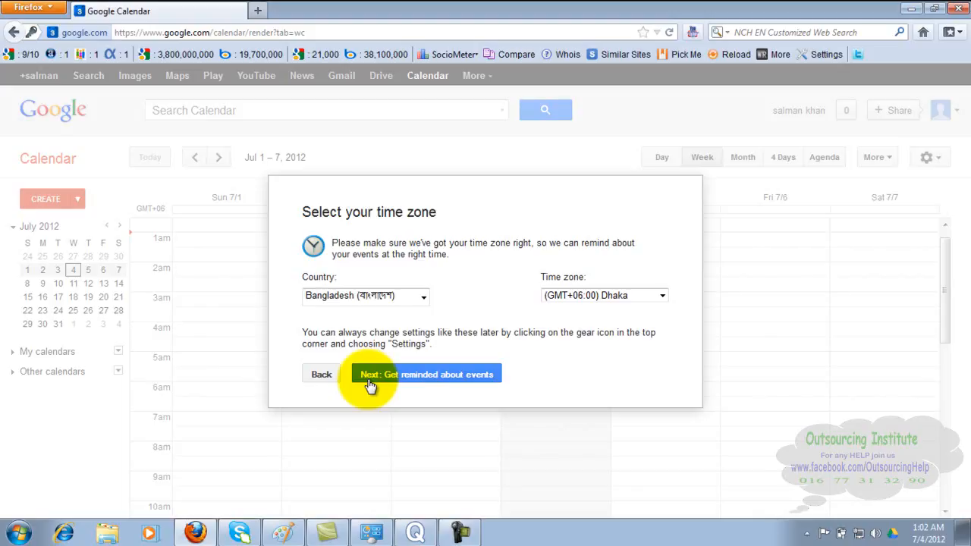
left_click(369, 383)
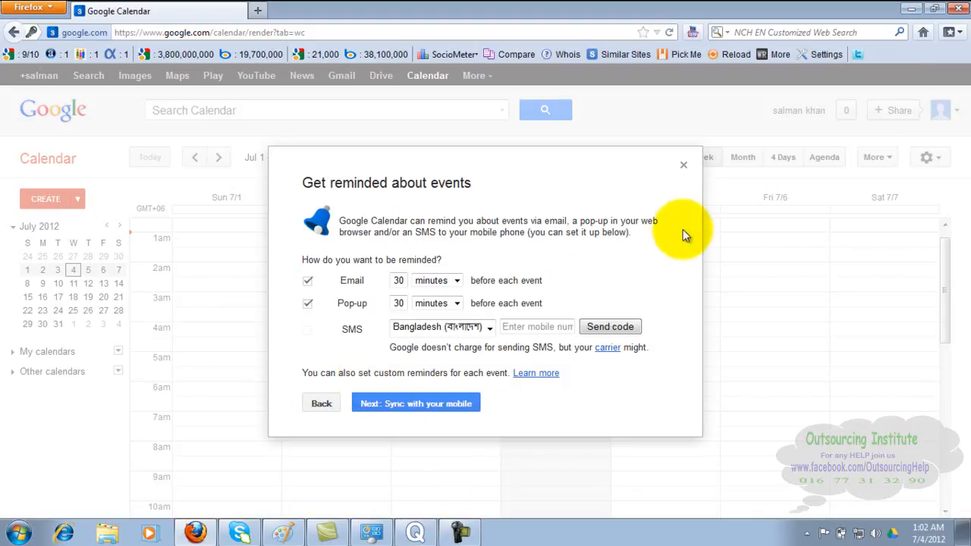
left_click(682, 168)
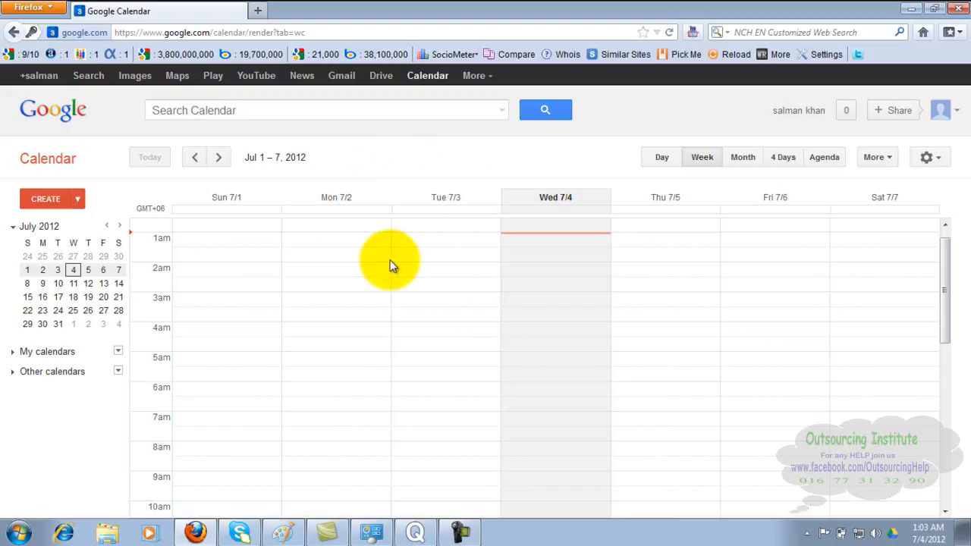
Step: Cycle through Day, Week, Month, 4 Days, Month and Week views, ending on Day view for Tuesday, Jul 3
left_click(660, 159)
left_click(705, 167)
left_click(745, 159)
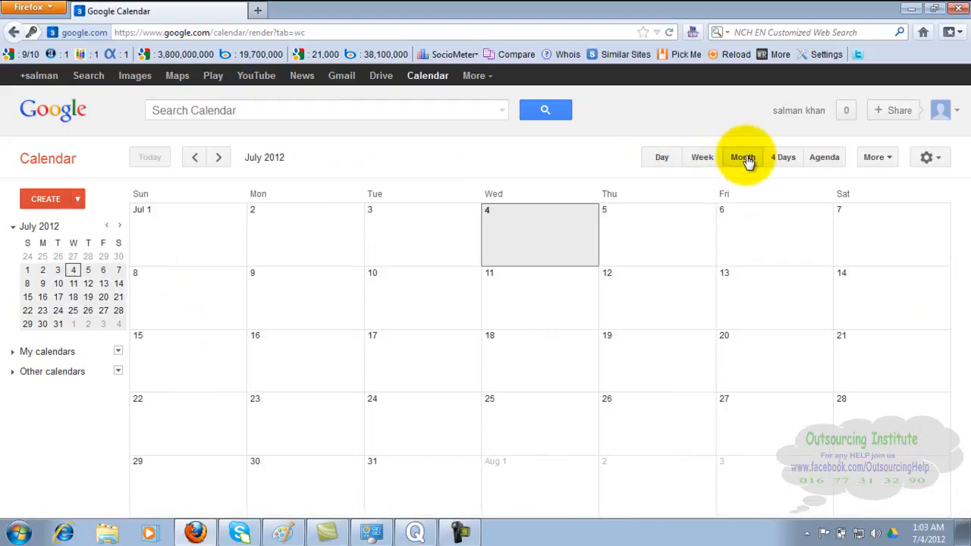
left_click(781, 159)
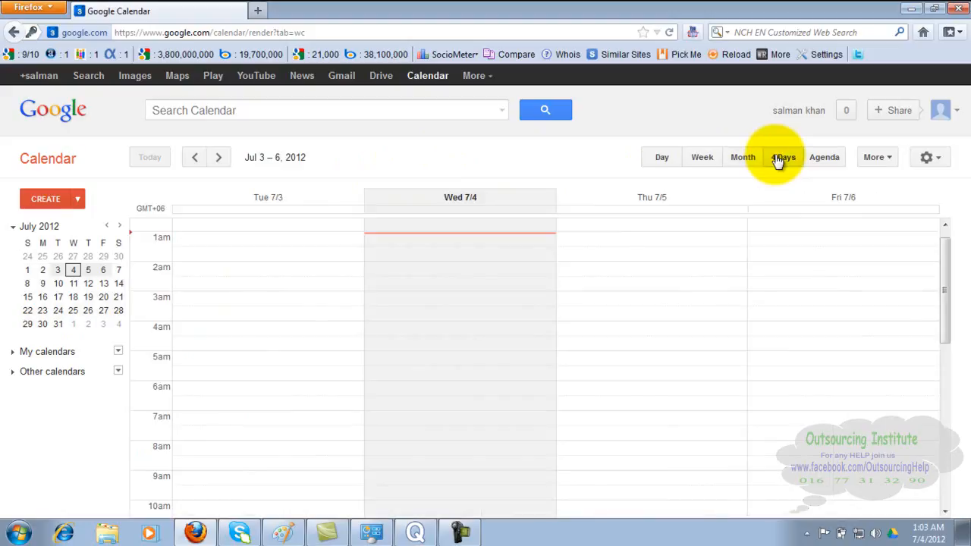
left_click(744, 159)
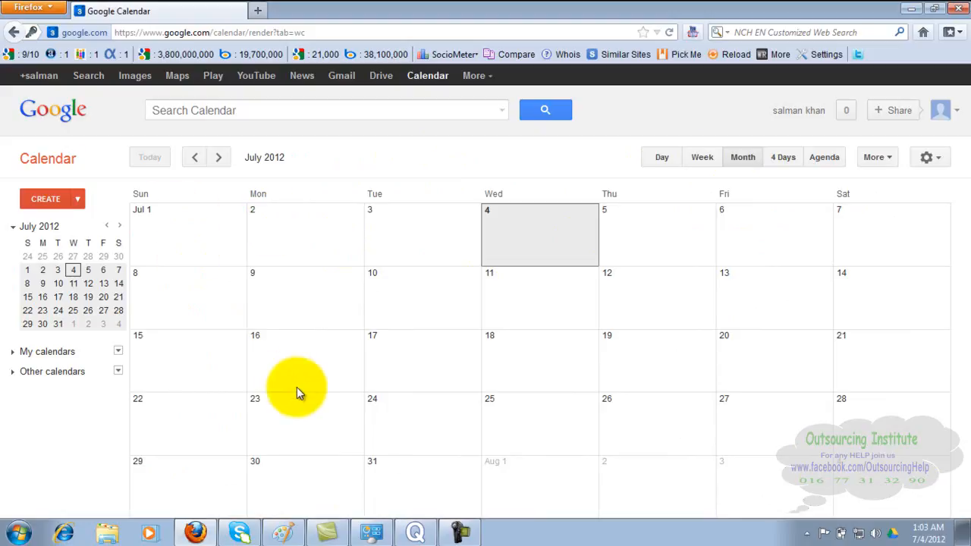
left_click(702, 158)
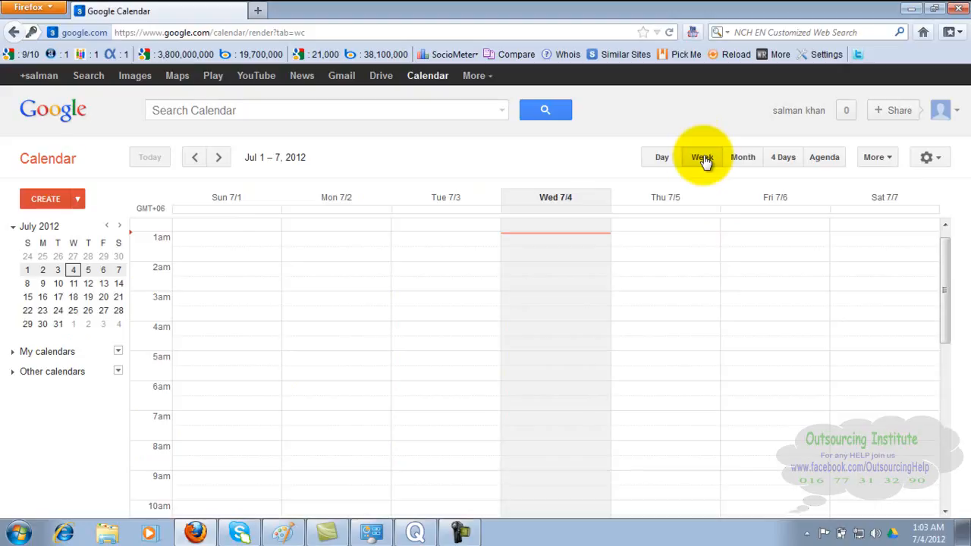
left_click(659, 158)
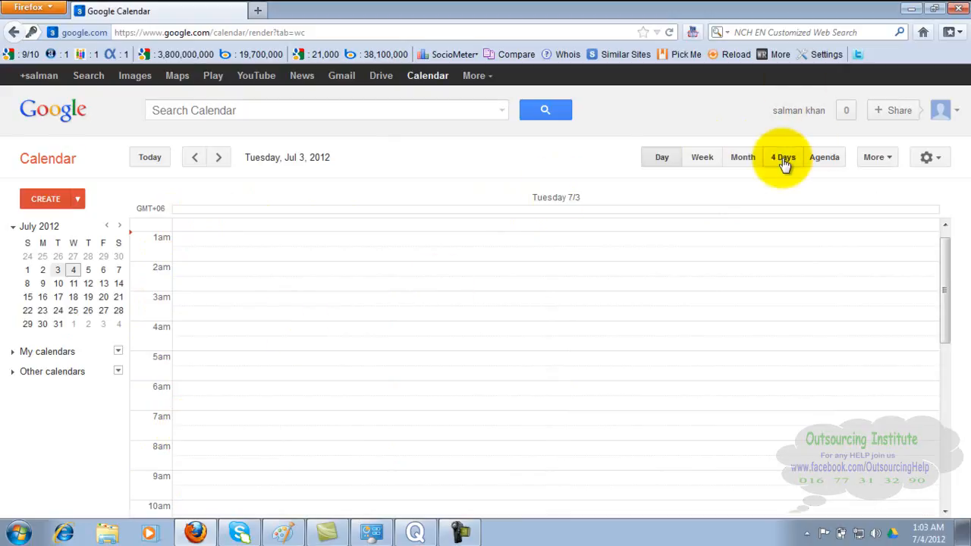
Step: Switch from Firefox to the Paint window holding the handwritten notes with Alt+Tab
key("alt+Tab")
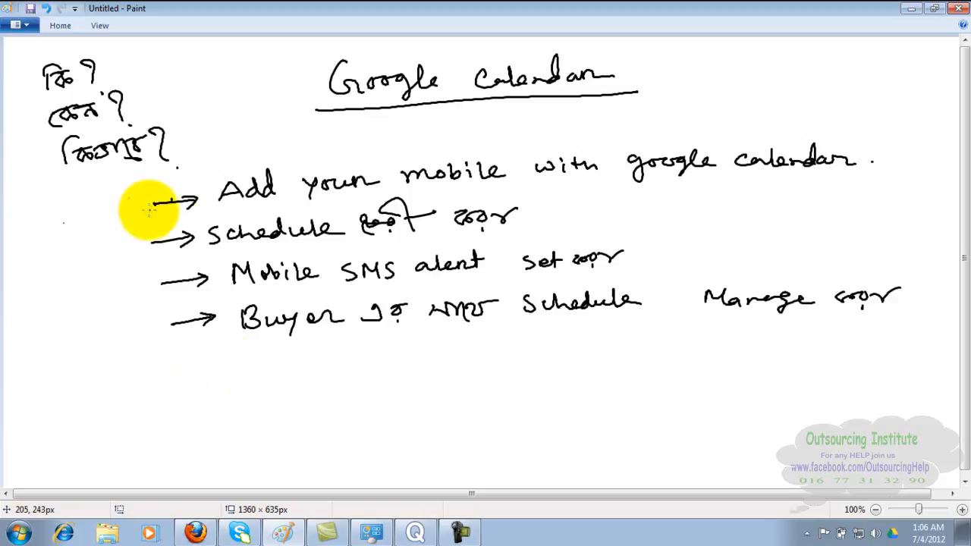
Step: Draw a new arrow under the Buyer line and handwrite 'Others.' beside it
mouse_move(185, 382)
left_mouse_down()
mouse_move(232, 372)
mouse_move(217, 383)
left_mouse_up()
mouse_move(266, 363)
left_mouse_down()
mouse_move(293, 373)
mouse_move(352, 369)
left_mouse_up()
left_click(363, 361)
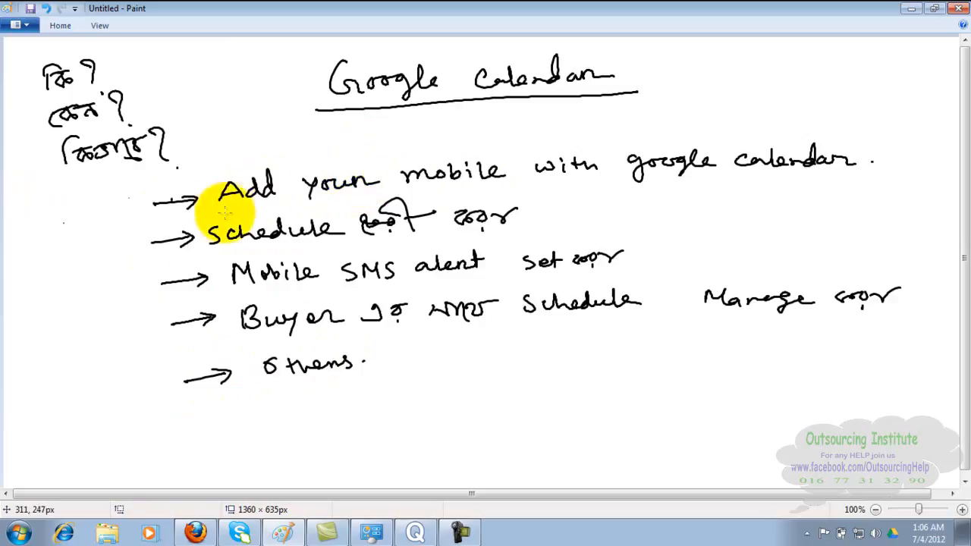
Step: Tick off 'Add your mobile with google calendar', close the popup, and minimize Paint
left_click_drag(133, 200, 176, 181)
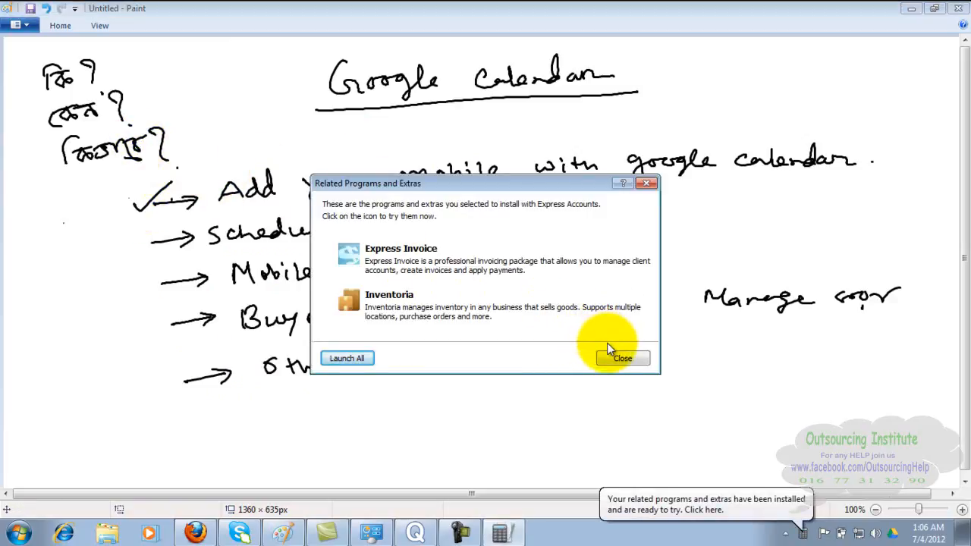
left_click(622, 358)
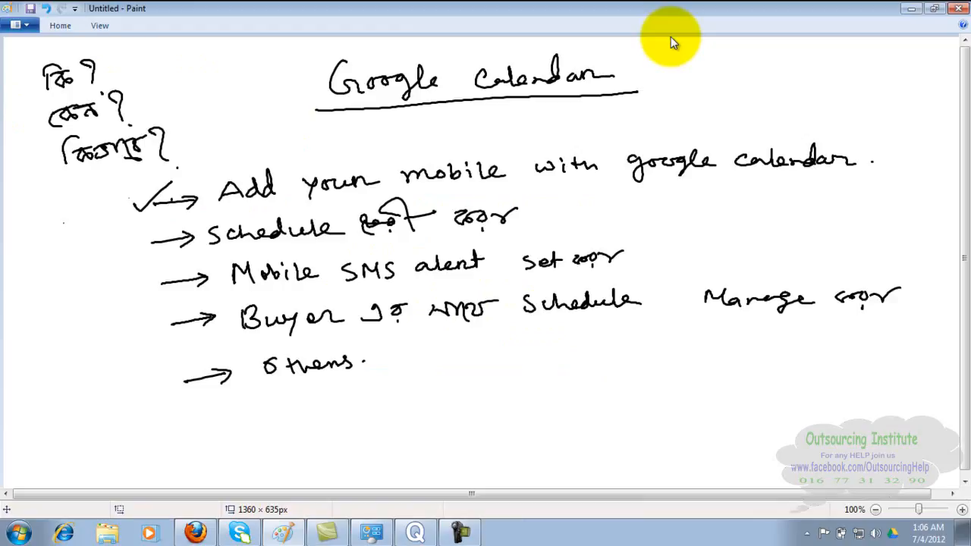
left_click(911, 8)
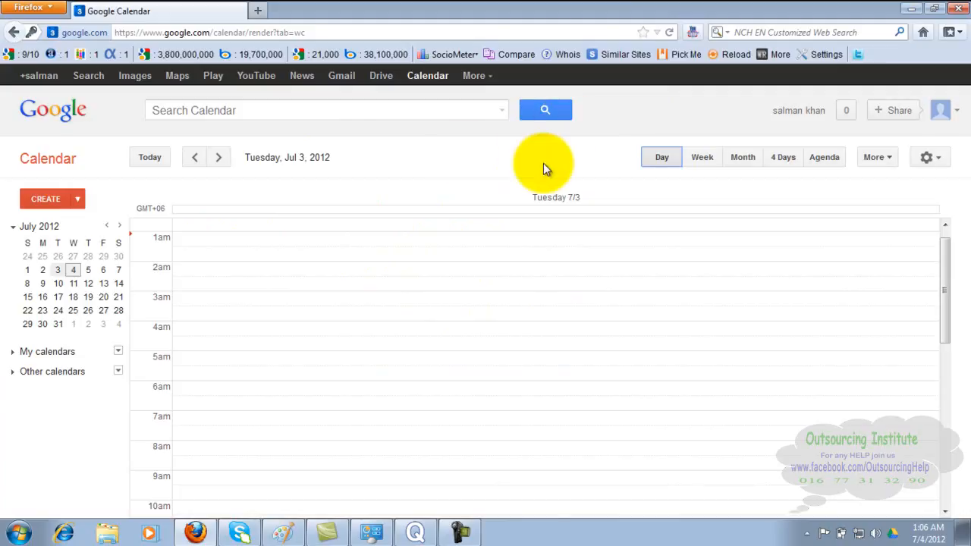
Step: Set the calendar's display density to Compact from the gear menu
left_click(932, 159)
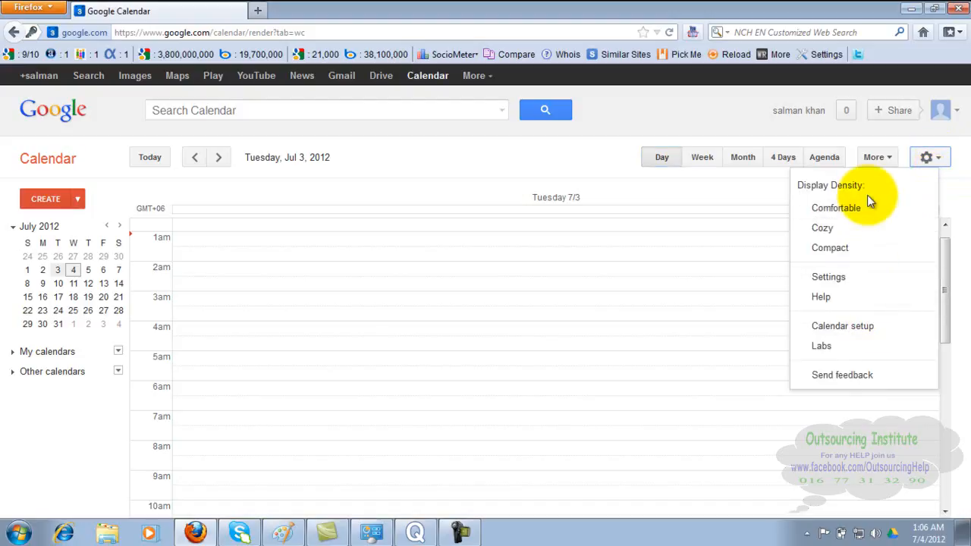
left_click(862, 248)
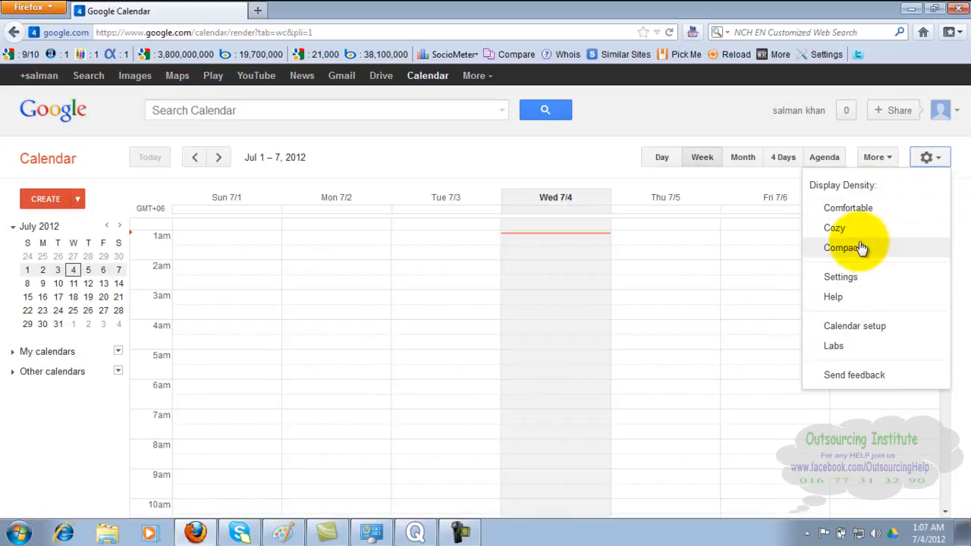
Step: In General settings, make the week start on Saturday and show weather in °C
left_click(841, 277)
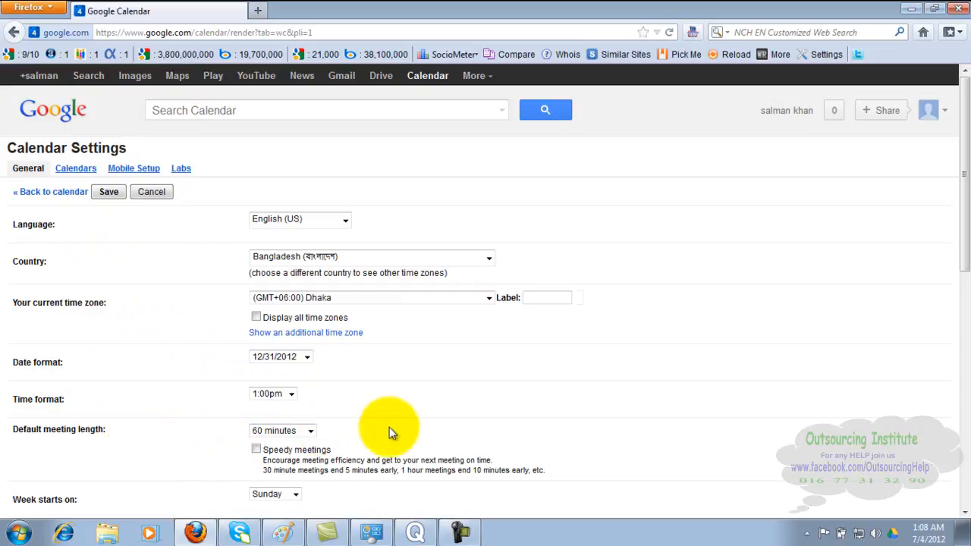
left_click(964, 515)
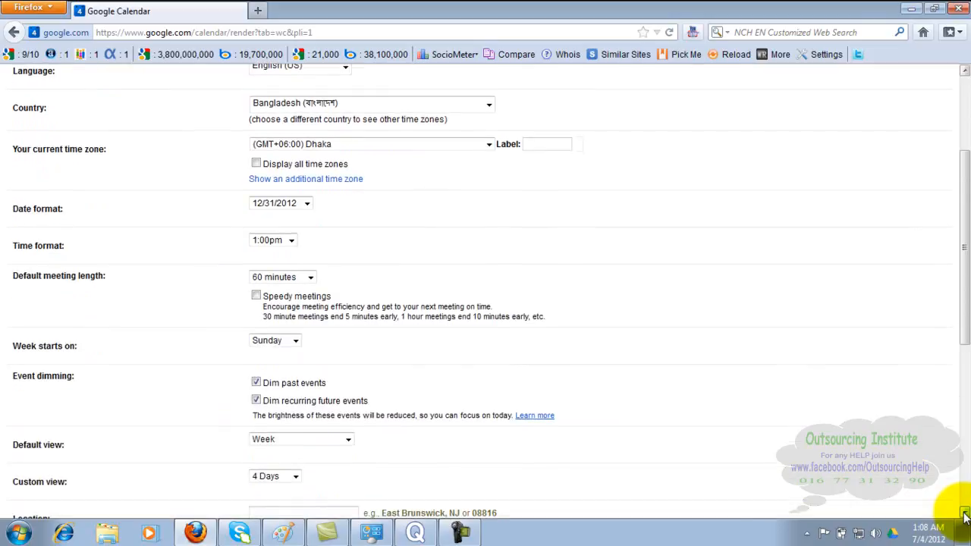
left_click(964, 514)
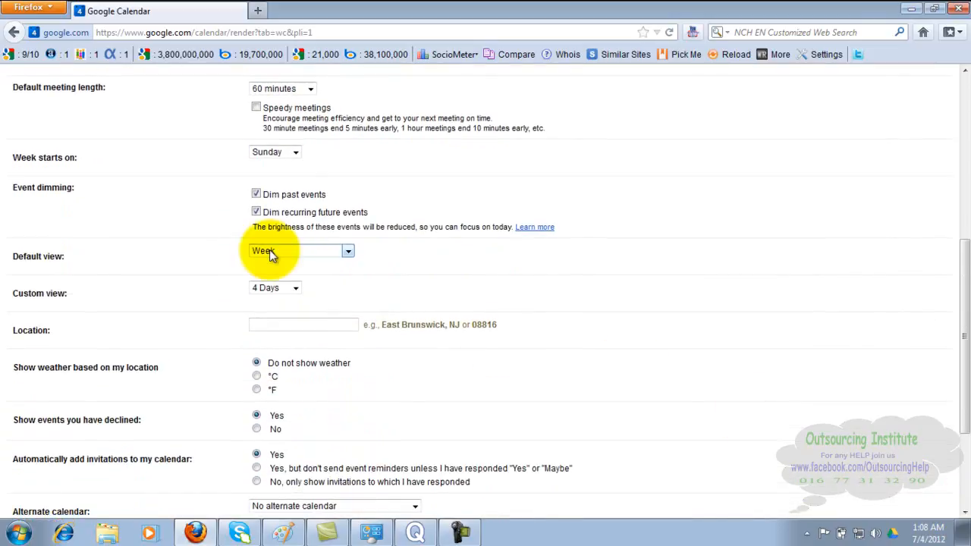
left_click(295, 155)
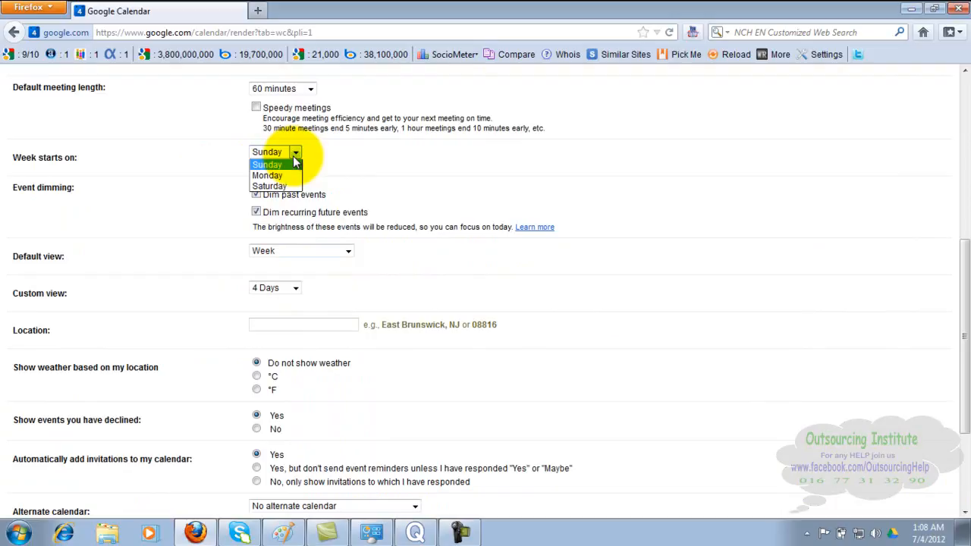
left_click(298, 187)
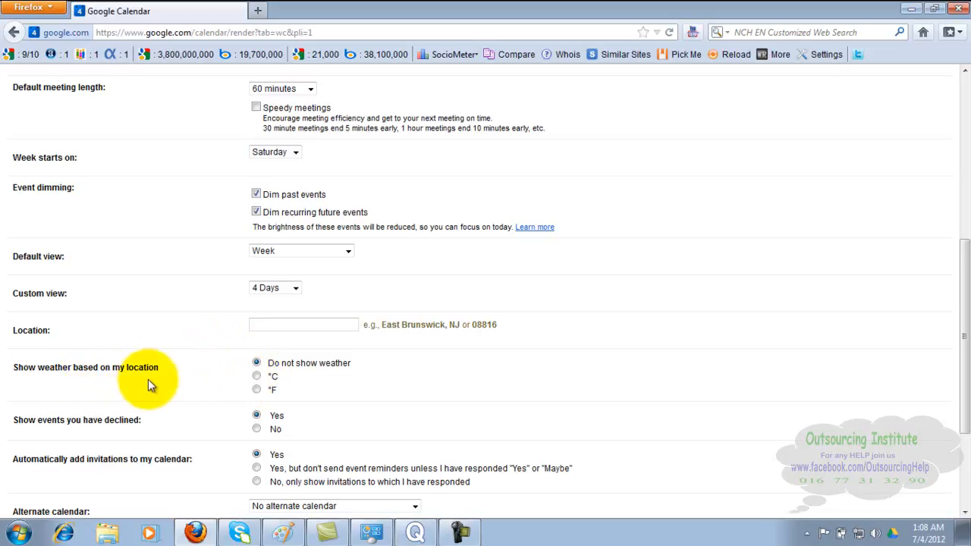
left_click(257, 377)
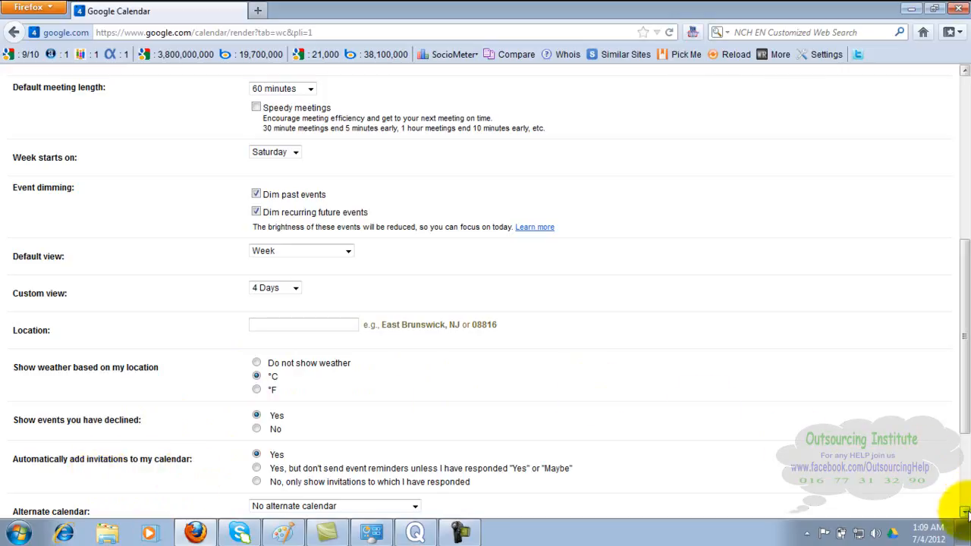
scroll(965, 513, "down", 4)
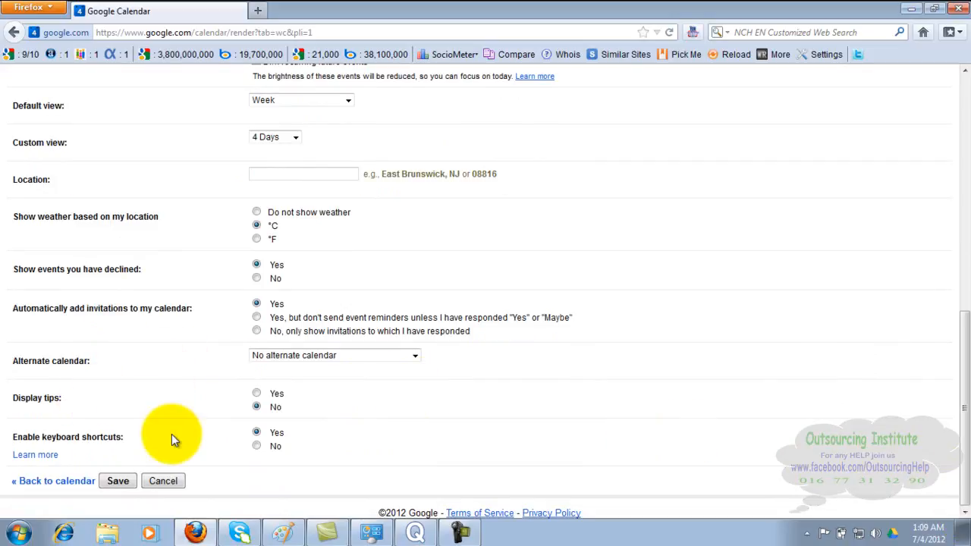
Step: Save the settings, then reopen the Calendar Settings page from the gear menu
left_click(115, 482)
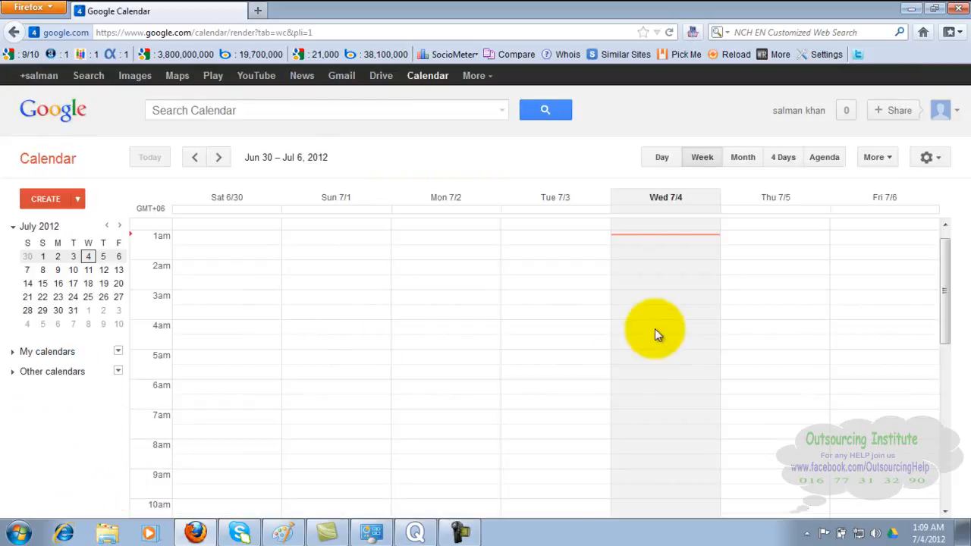
left_click(928, 158)
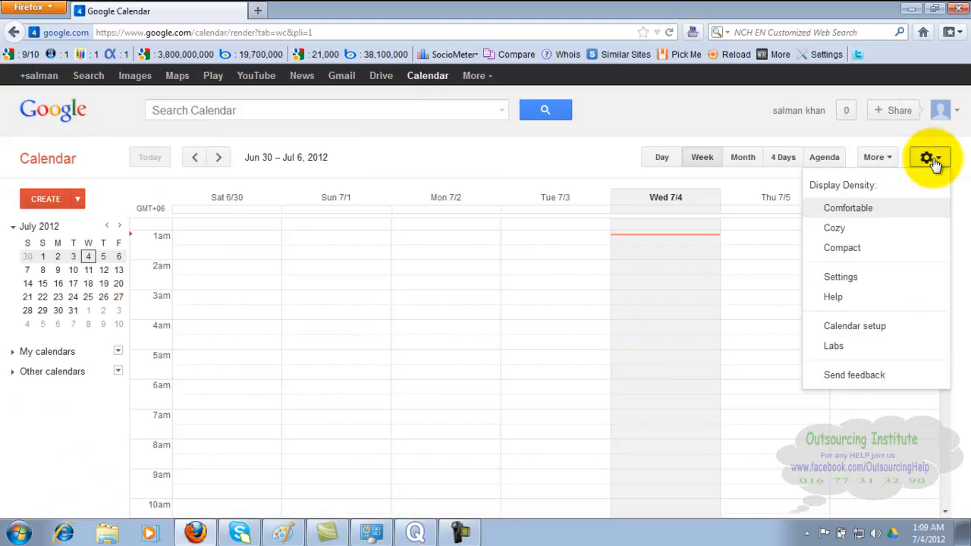
left_click(855, 281)
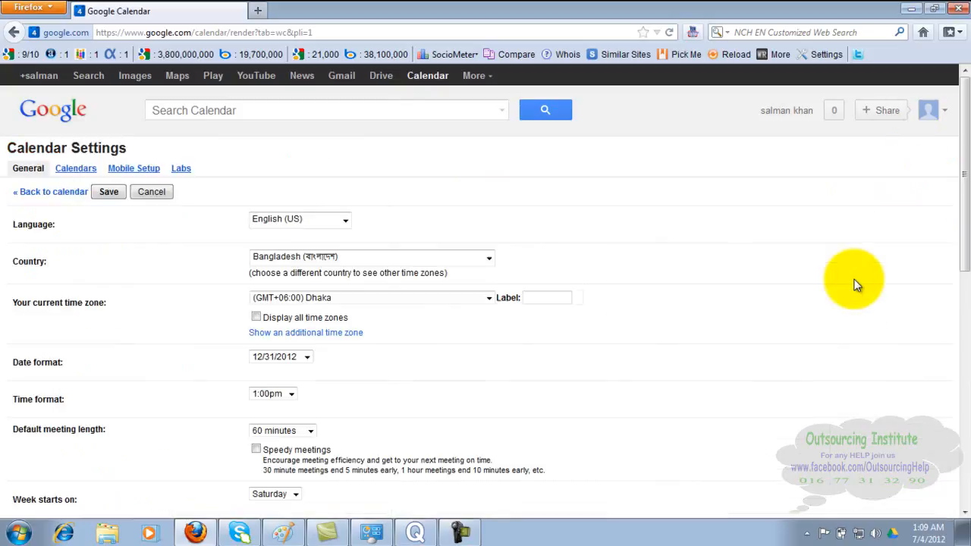
Step: On Mobile Setup, enter the Bangladesh mobile phone number and request a verification code
left_click(140, 173)
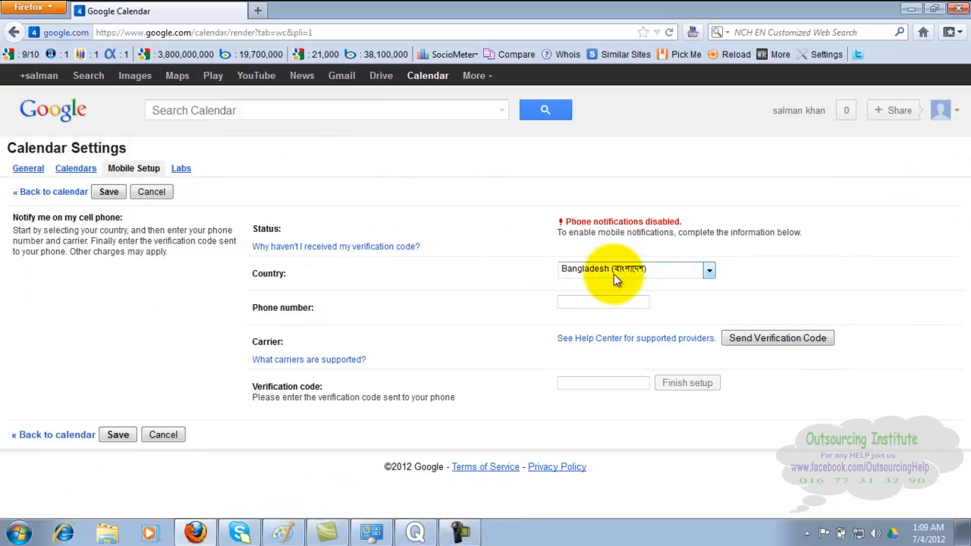
left_click(599, 298)
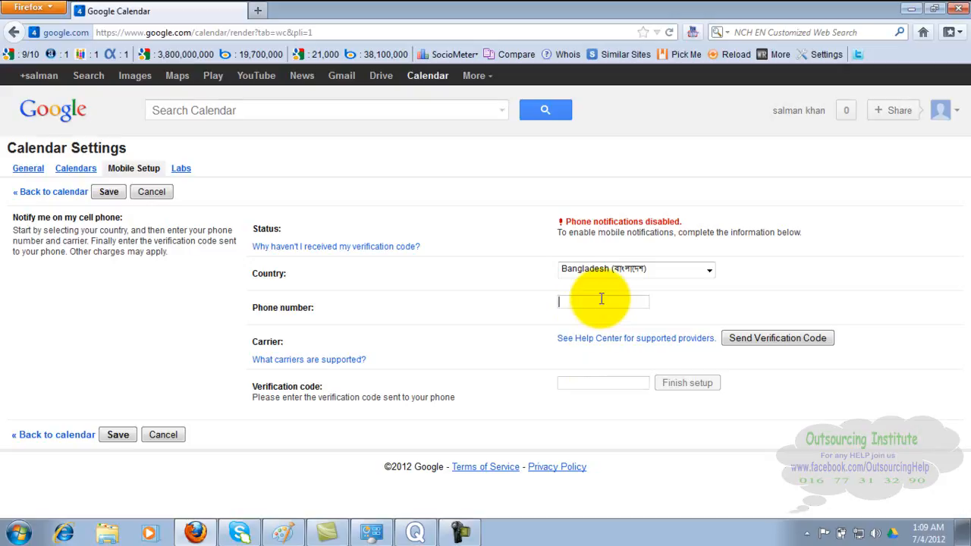
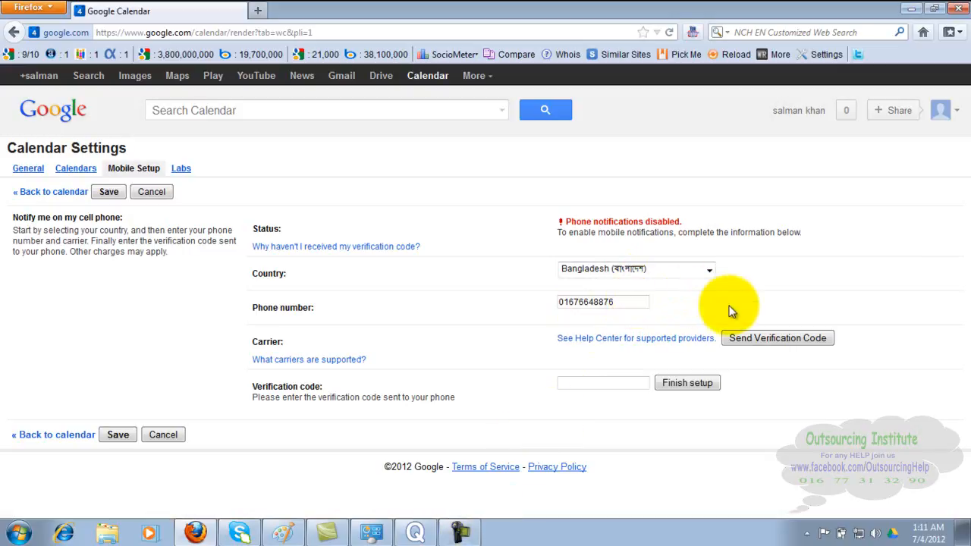
left_click(755, 341)
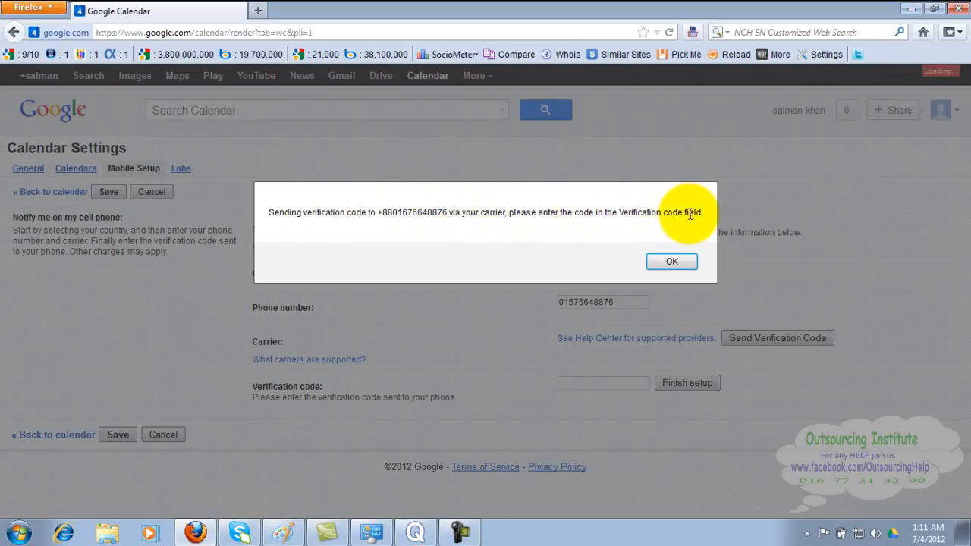
Step: Dismiss the code-sent notice, enter the received verification code, and finish the mobile phone setup
left_click(670, 261)
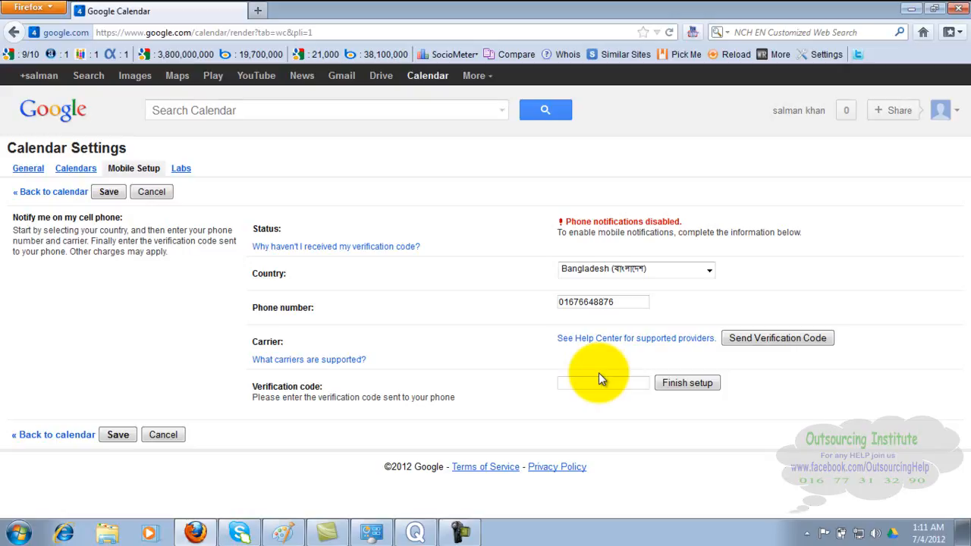
left_click(594, 385)
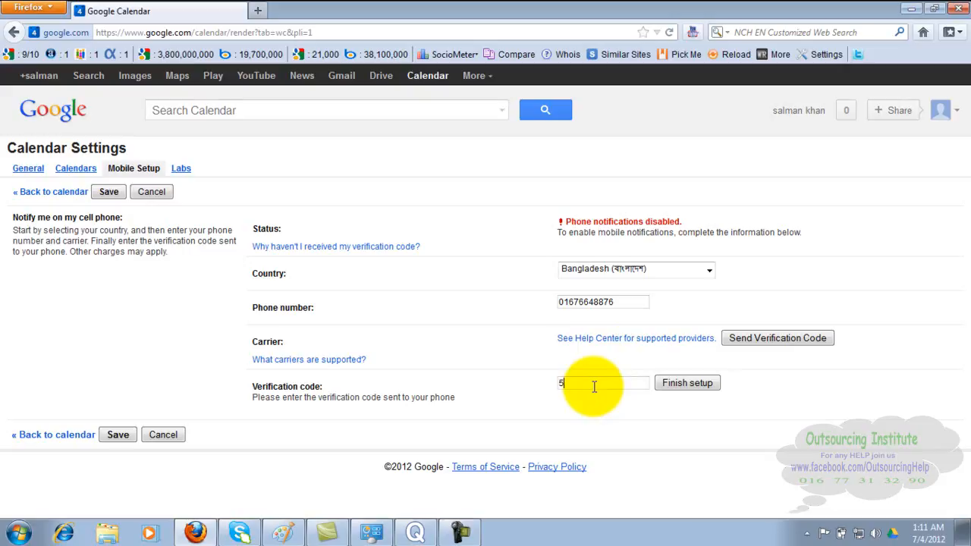
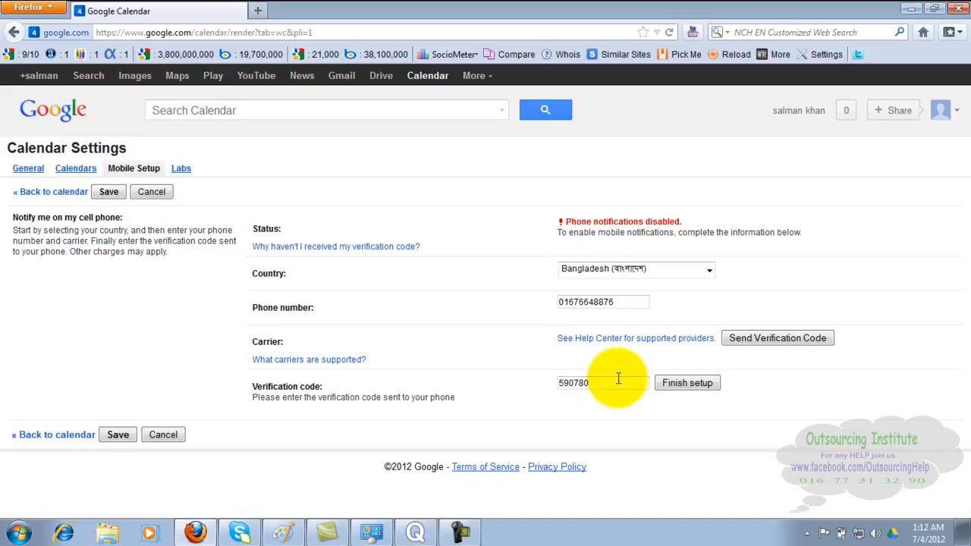
left_click(693, 386)
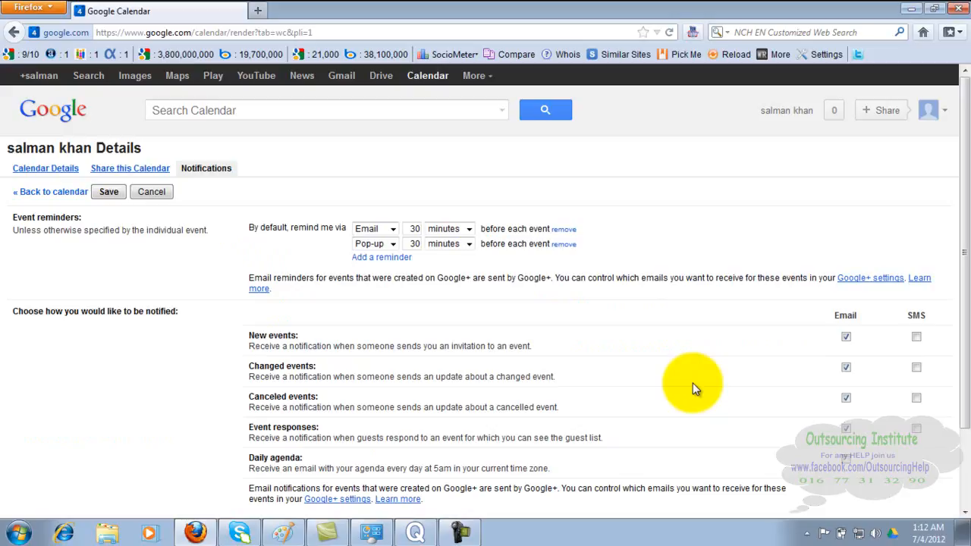
Step: Save the notification settings and return to the Jun 30 – Jul 6, 2012 week view
left_click_drag(968, 150, 968, 250)
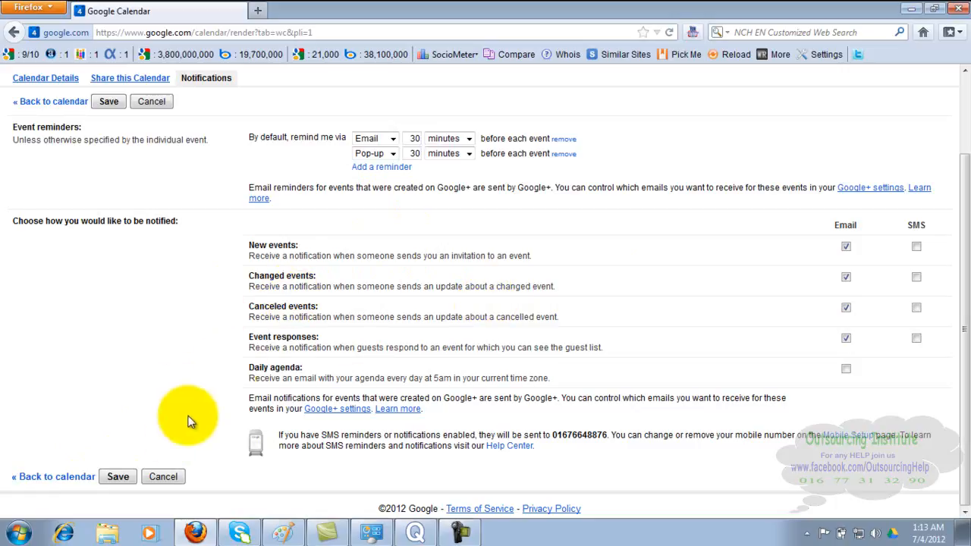
left_click(117, 478)
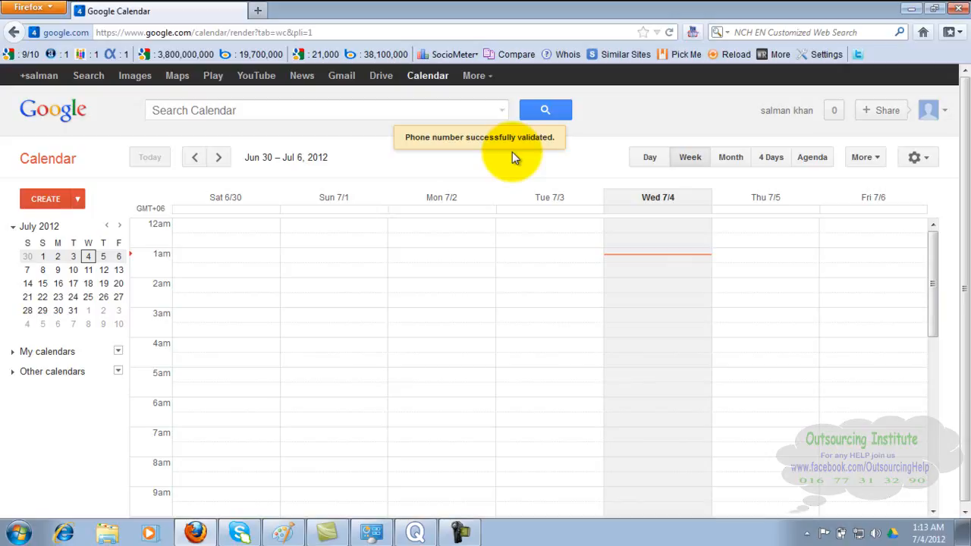
Step: Draw a tick beside the Schedule item in the Paint notes, then minimize Paint
left_click(293, 532)
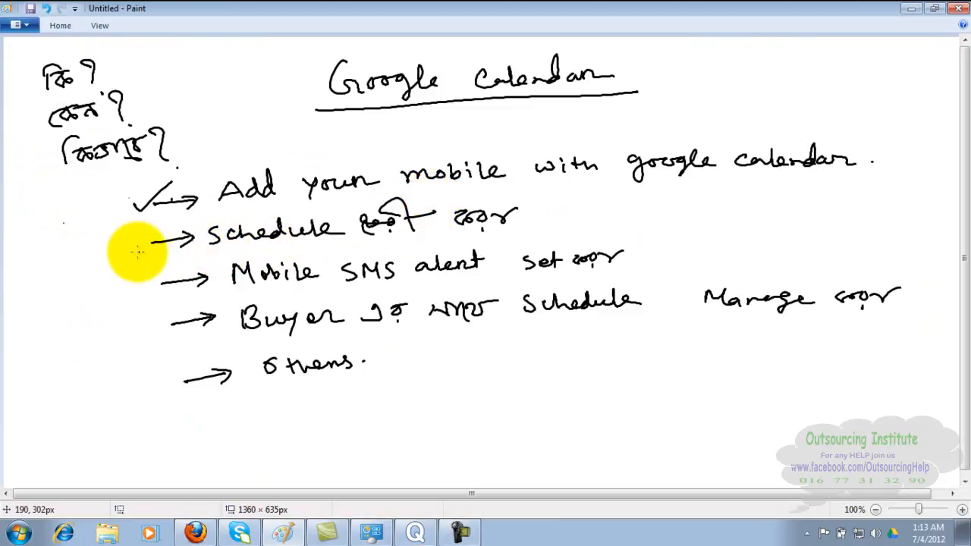
mouse_move(132, 250)
left_mouse_down()
mouse_move(171, 228)
mouse_move(188, 187)
left_mouse_up()
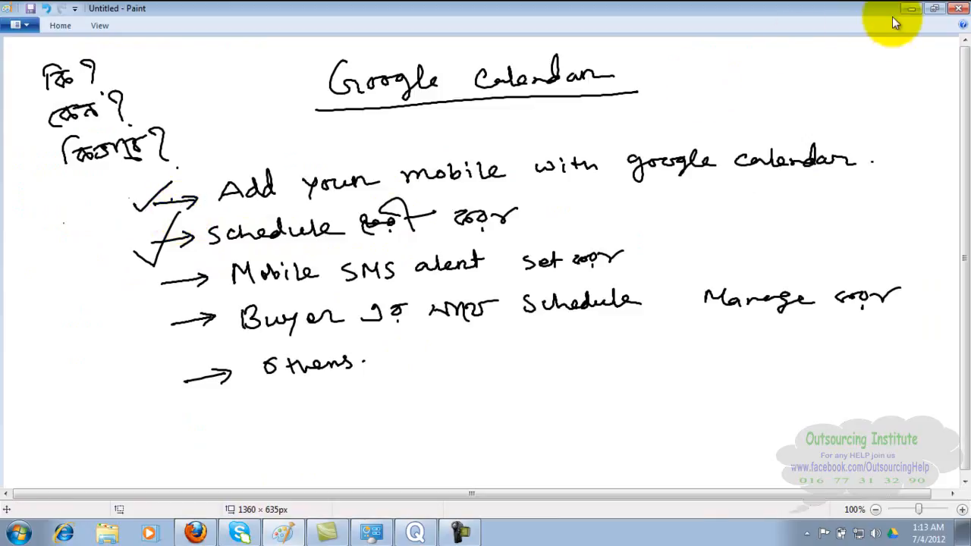
left_click(911, 11)
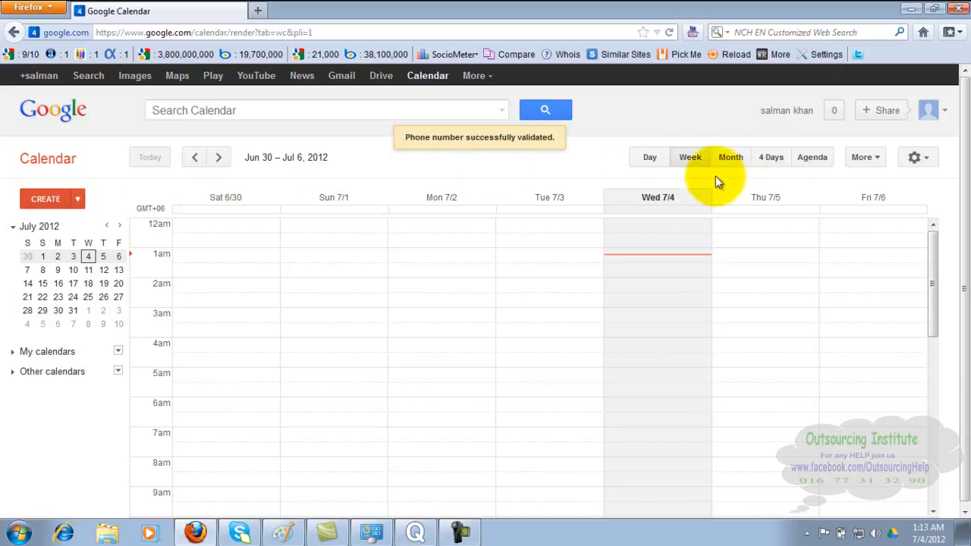
Step: Switch to the July 2012 month view and start a new event titled 'Karims Birthday'
left_click(732, 161)
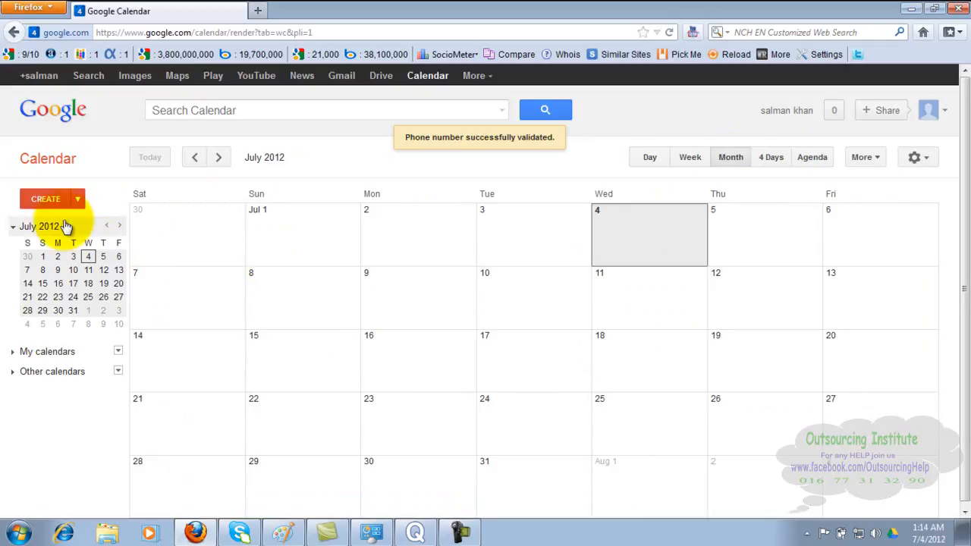
left_click(46, 204)
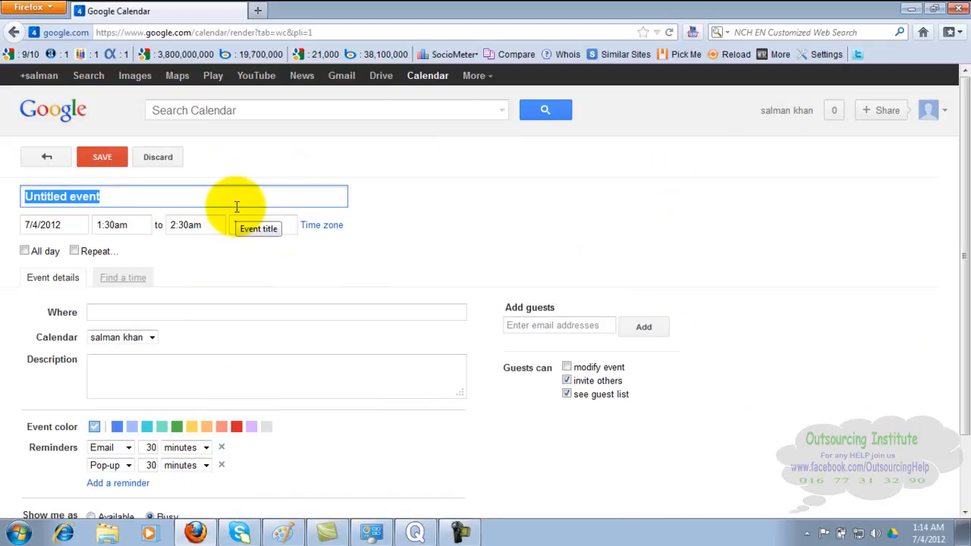
key("BackSpace")
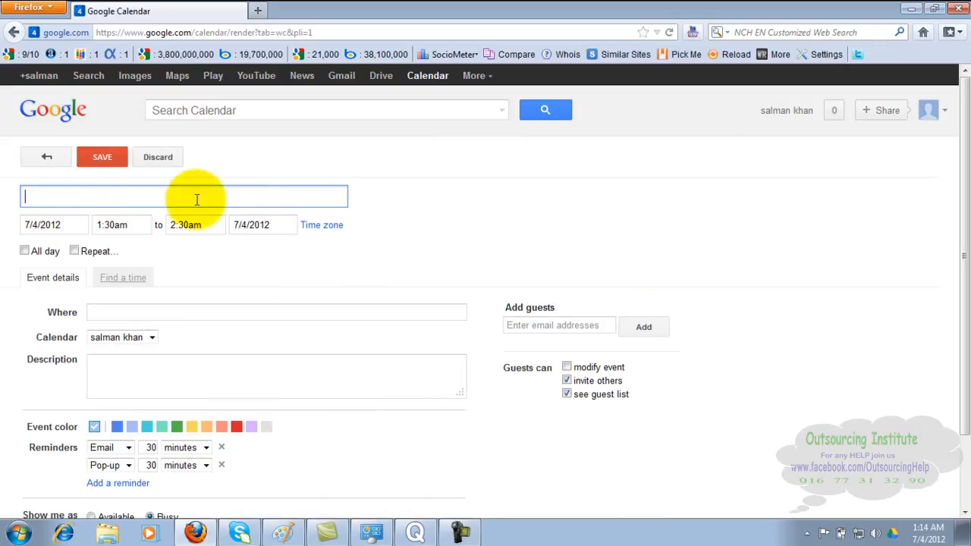
type("Karims Birthday")
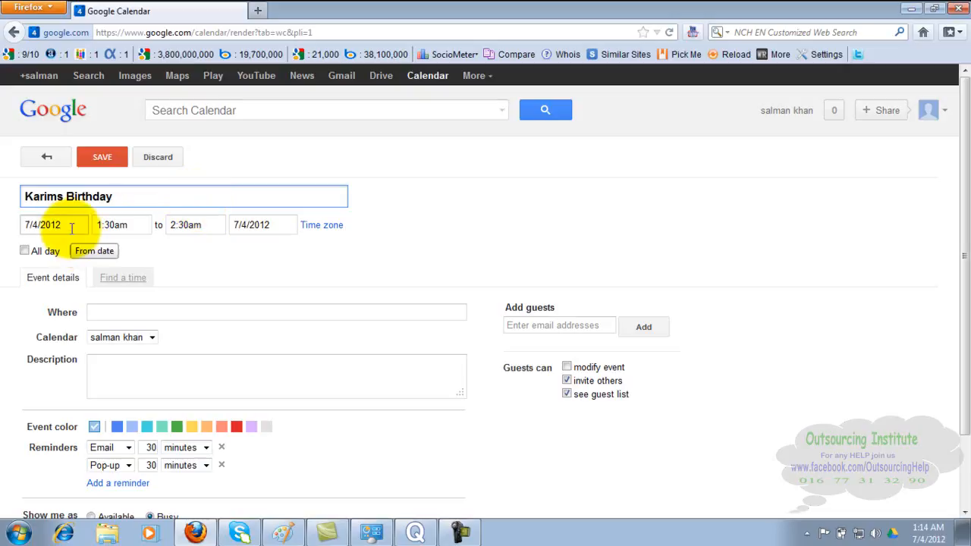
Step: Change the event's start time to 1:40am
left_click(135, 223)
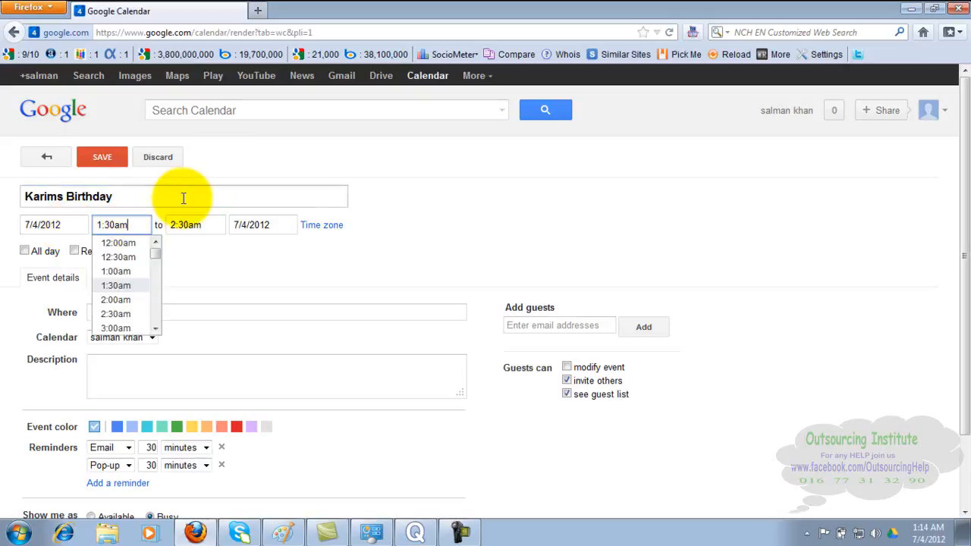
left_click(251, 154)
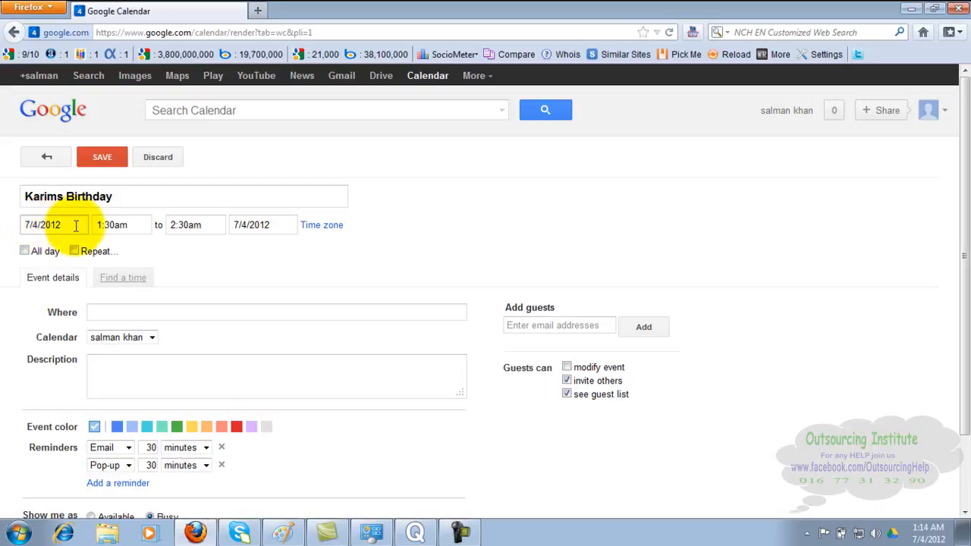
left_click(116, 224)
key("BackSpace")
key("BackSpace")
type("40")
left_click(191, 269)
Step: Fill in the event's location and description with placeholder text, keeping the same calendar
left_click(157, 313)
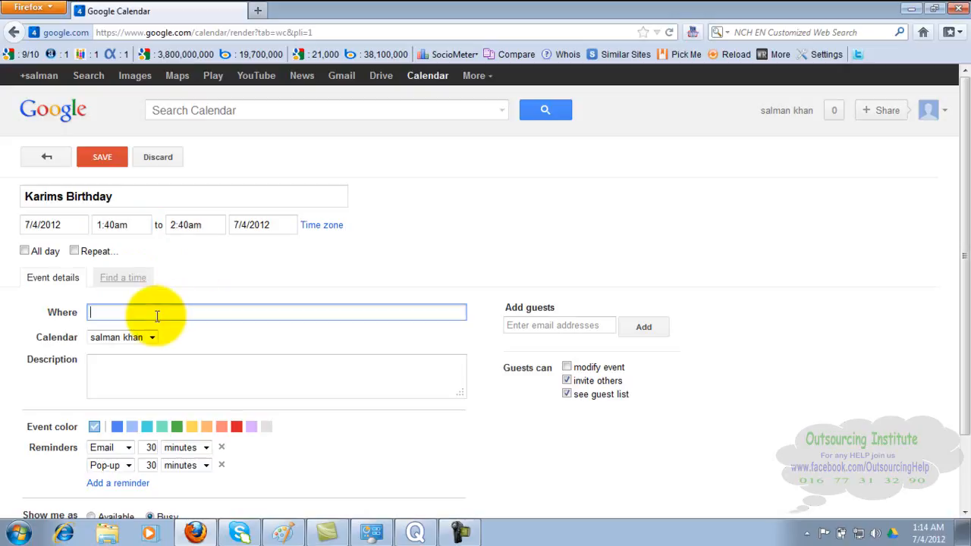
type(";sklfd;alkfj;lk")
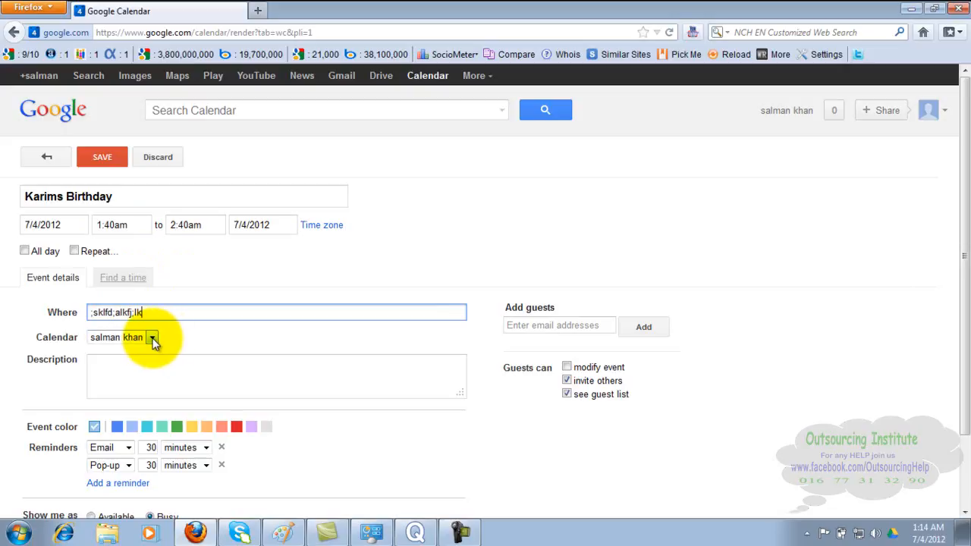
left_click(152, 338)
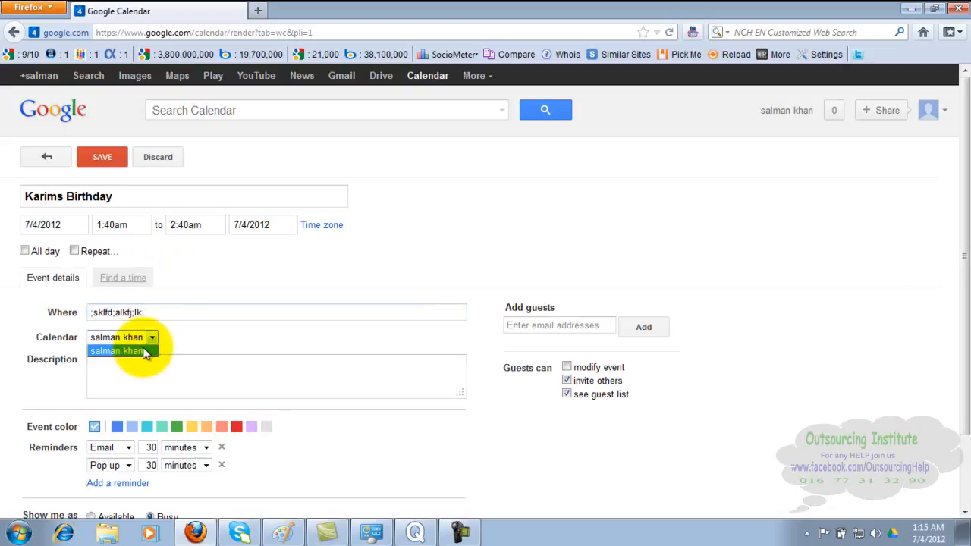
left_click(152, 351)
left_click(150, 369)
type("asojdf;lkajsf;lkajsf;dlk")
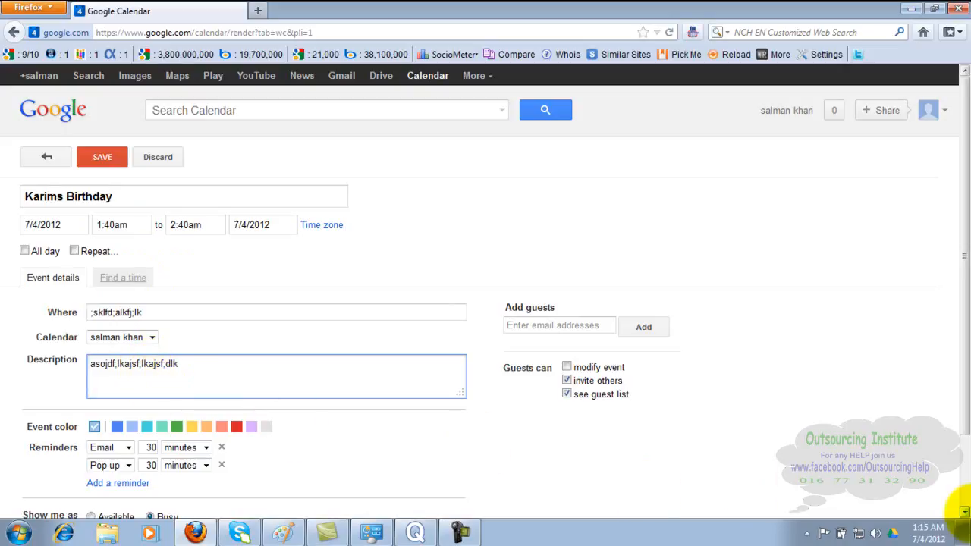
Step: Add a third reminder and make all three reminders SMS
left_click(965, 514)
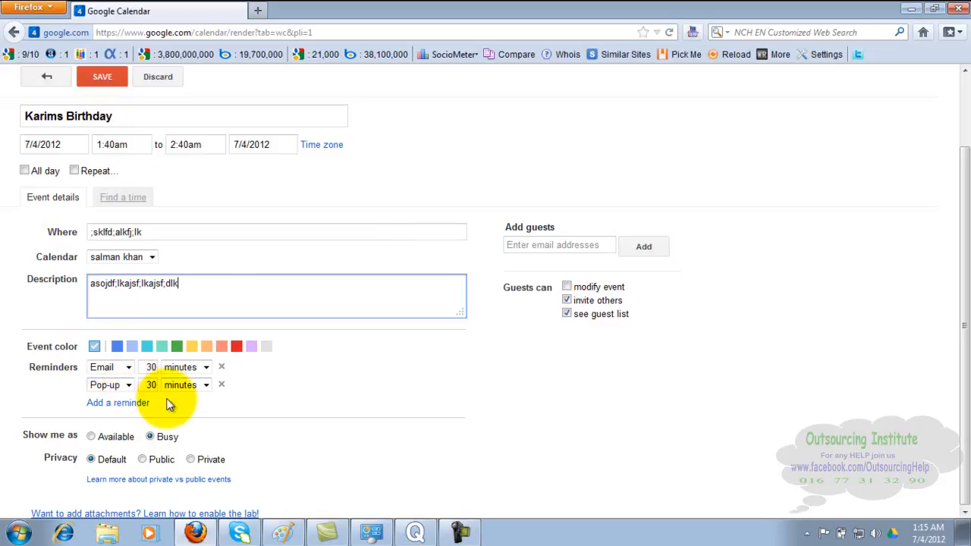
left_click(121, 403)
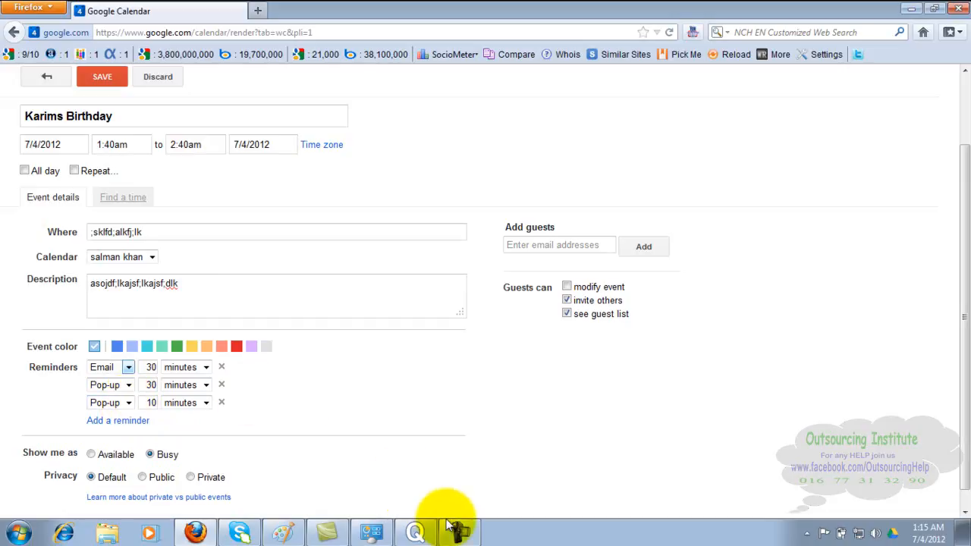
left_click(129, 369)
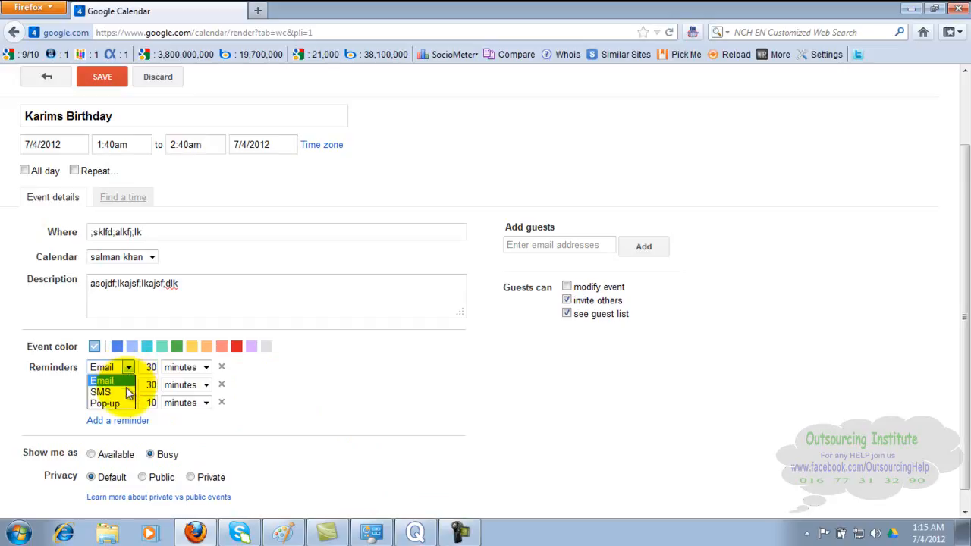
left_click(127, 390)
left_click(129, 386)
left_click(126, 411)
left_click(129, 403)
left_click(125, 427)
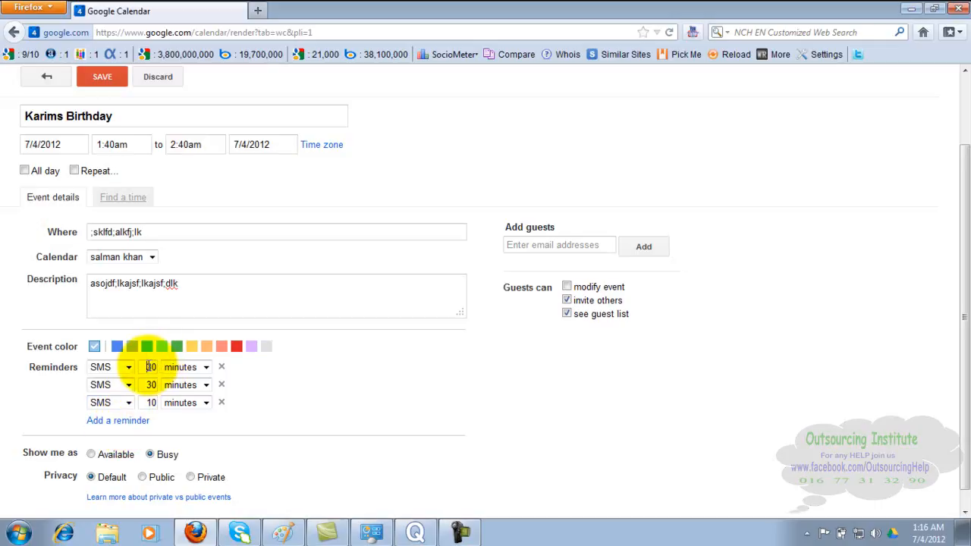
Step: Set the SMS reminders to 5, 4 and 2 minutes and add a fourth reminder
left_click_drag(148, 367, 157, 367)
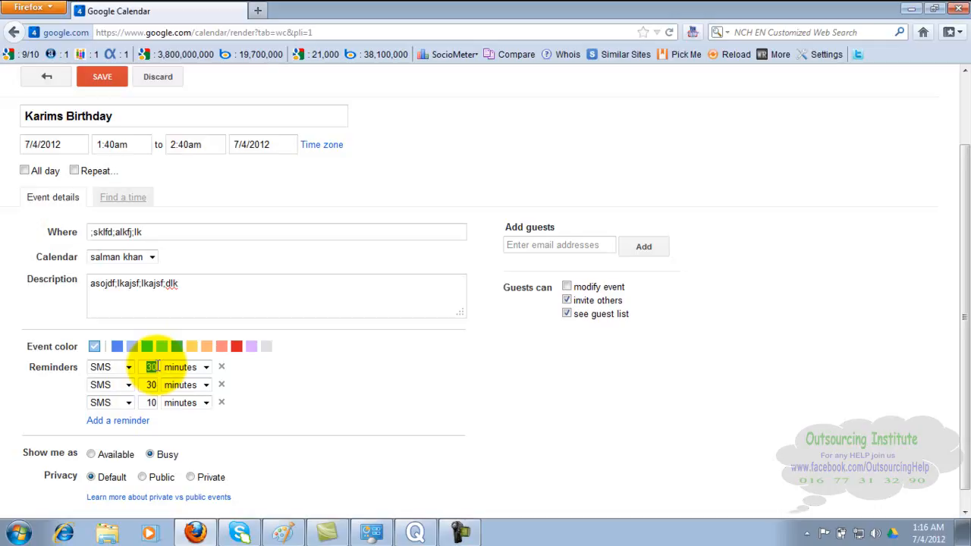
type("5")
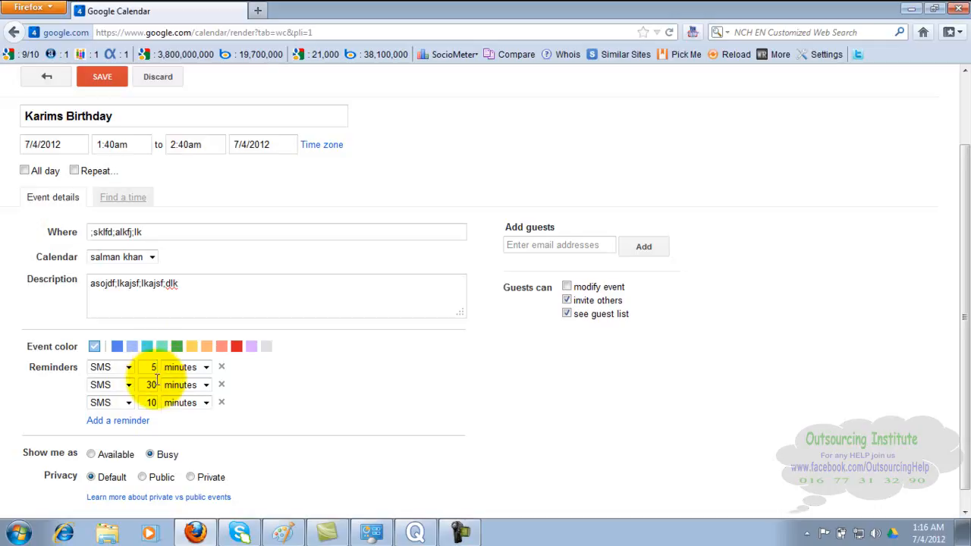
double_click(150, 385)
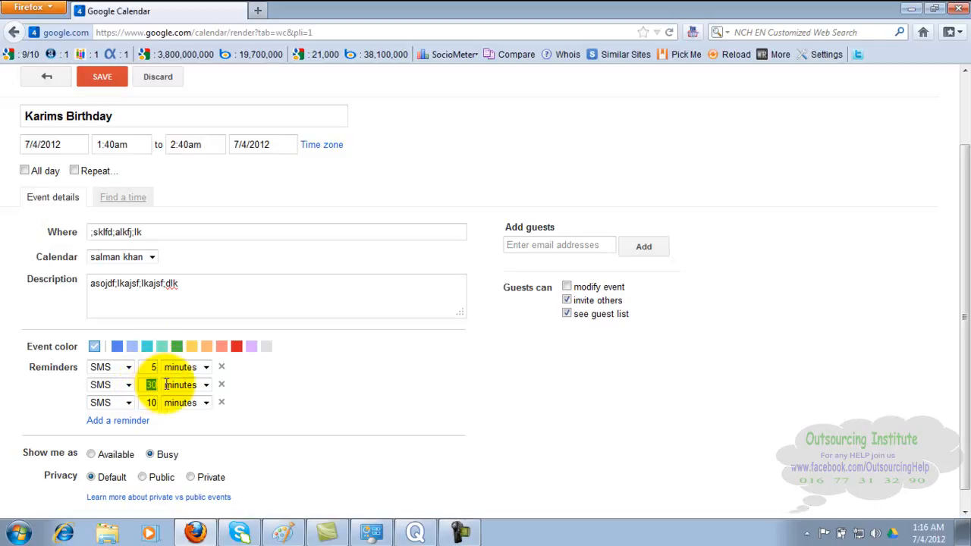
type("4")
double_click(151, 403)
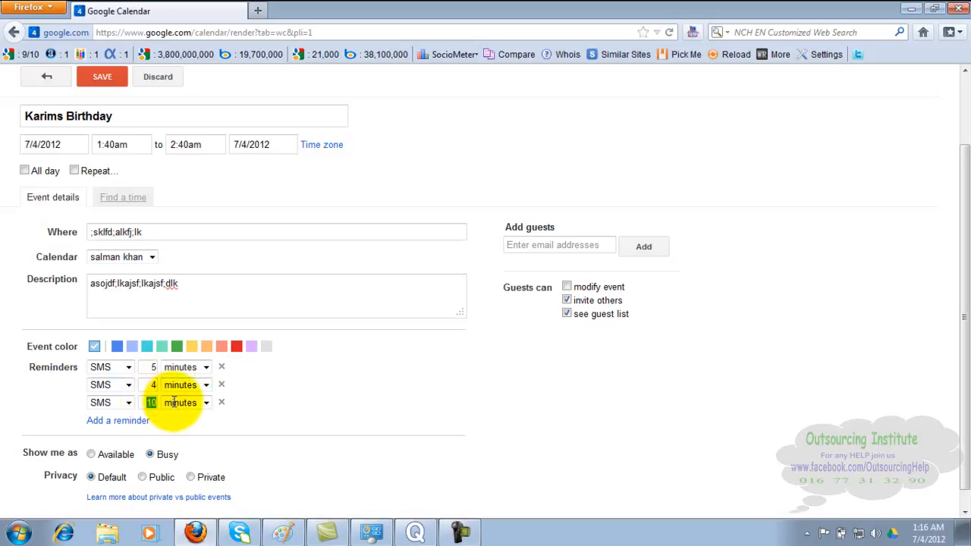
type("2")
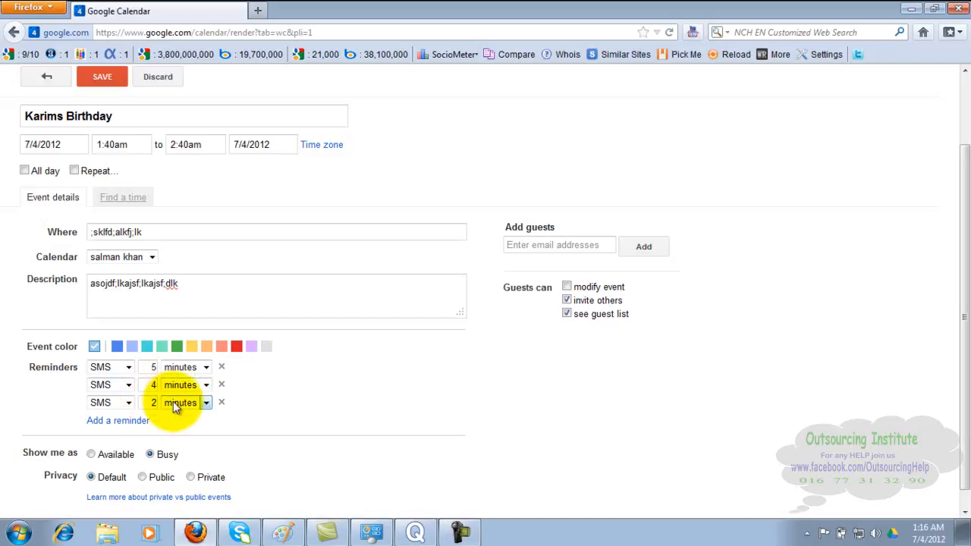
left_click(141, 425)
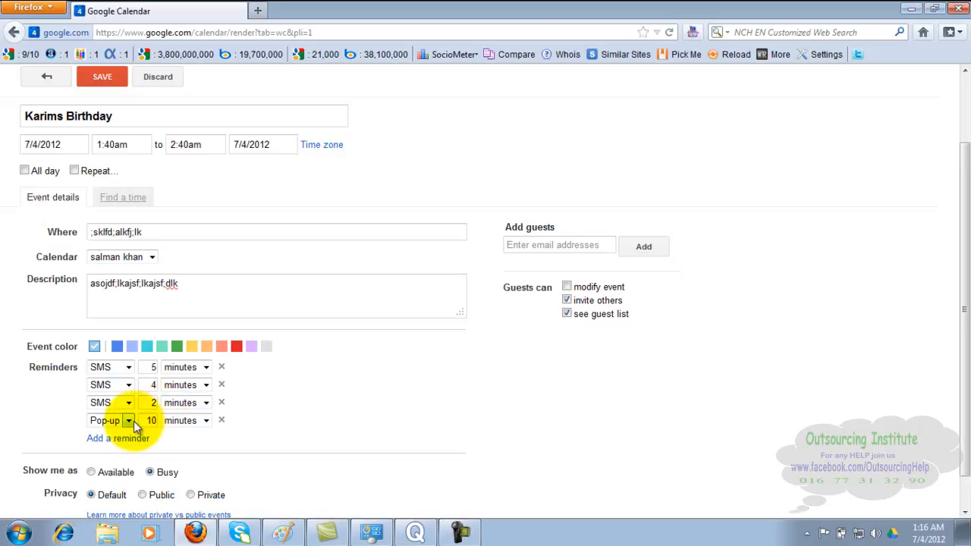
Step: Make the fourth reminder an SMS firing at 1 minute
left_click(129, 421)
left_click(106, 446)
left_click_drag(147, 421, 172, 421)
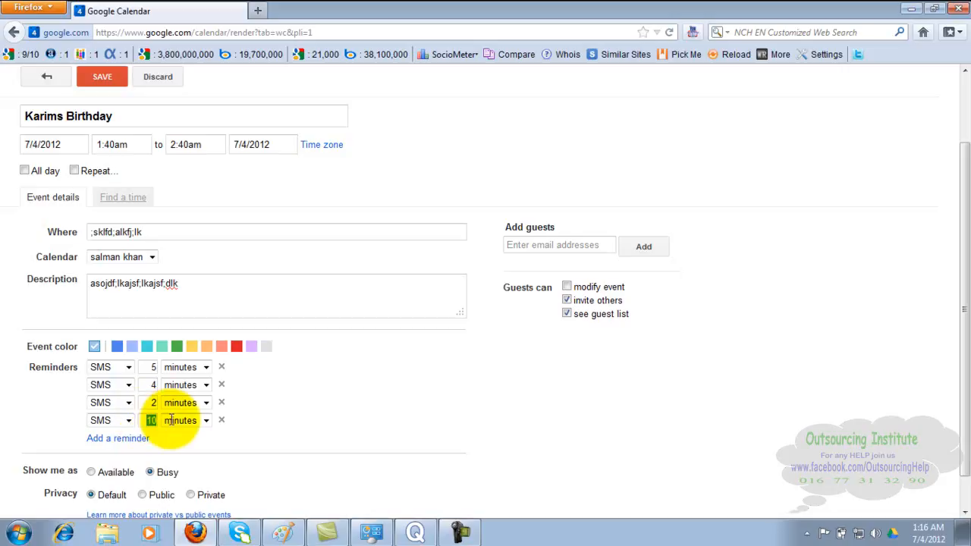
type("1")
Step: Add a fifth reminder as a 6-minute SMS, leaving the time units unchanged
left_click(119, 438)
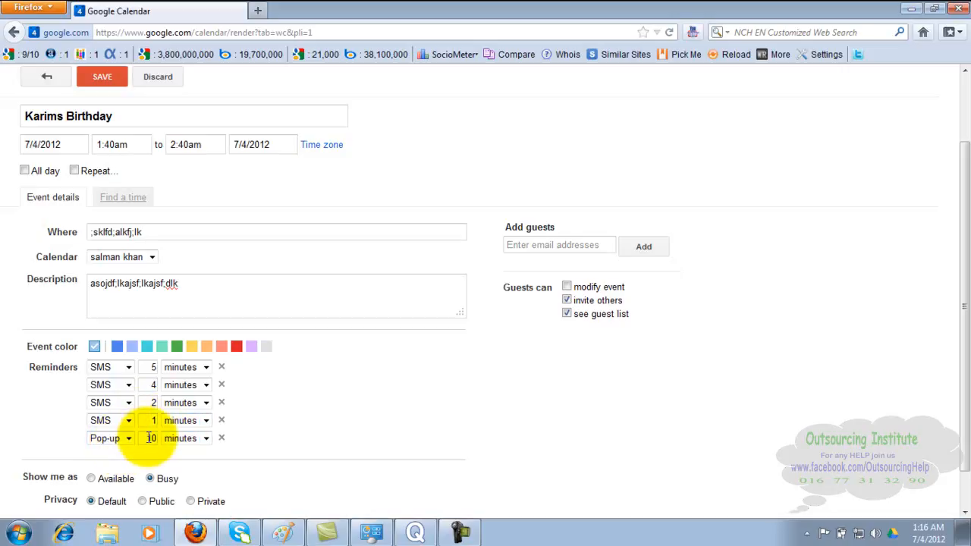
left_click_drag(150, 438, 160, 439)
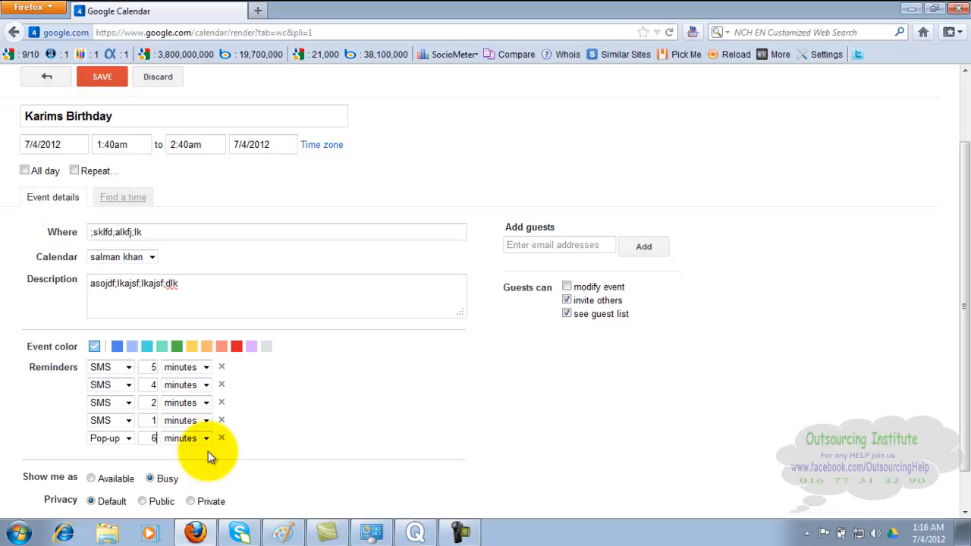
left_click(130, 440)
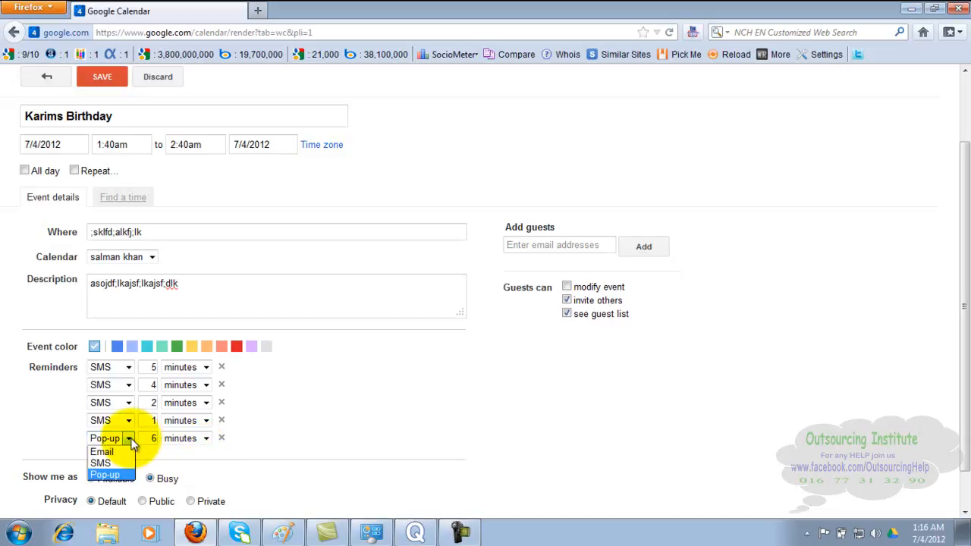
left_click(125, 462)
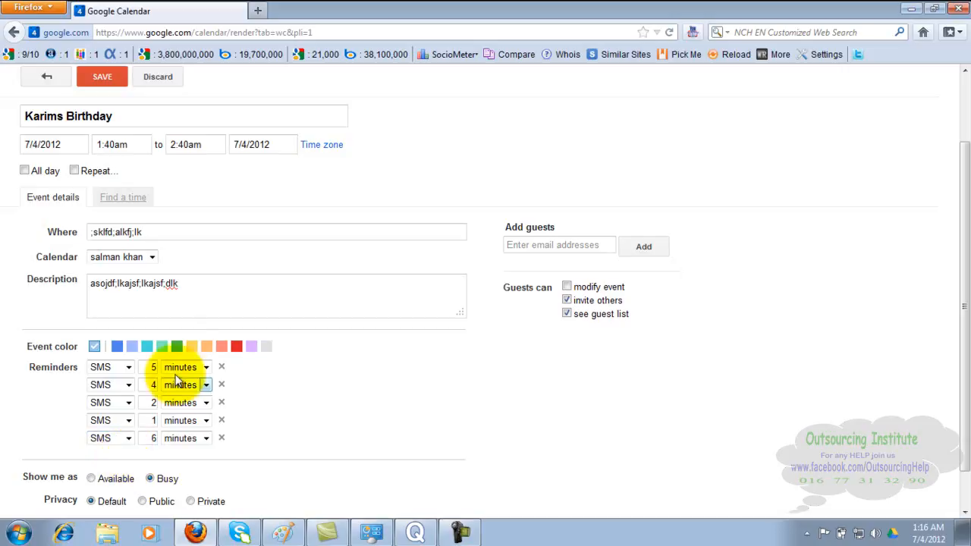
left_click(208, 367)
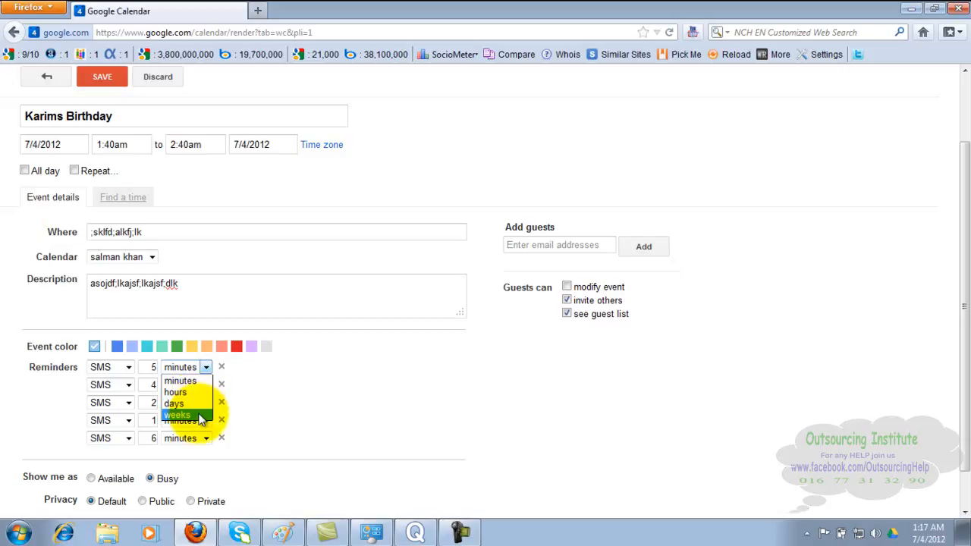
left_click(271, 412)
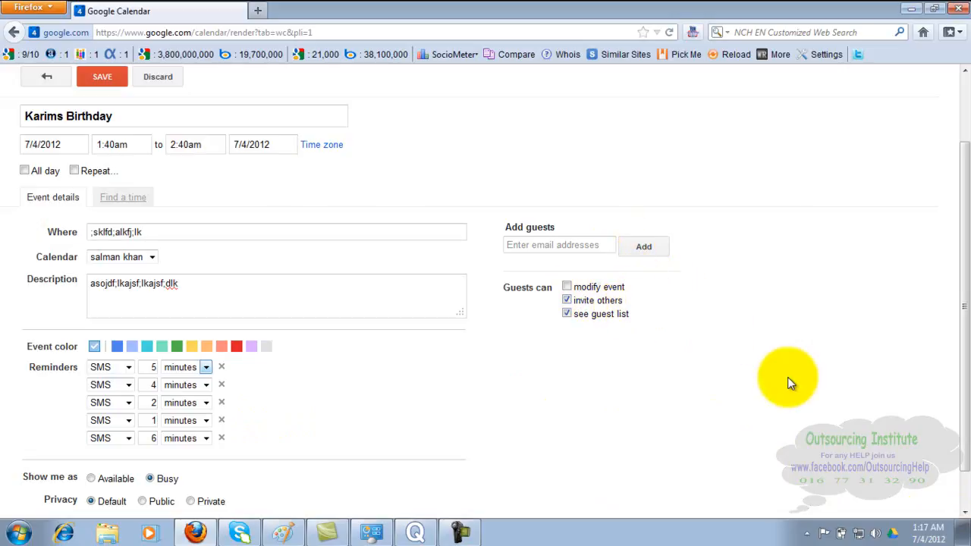
left_click_drag(966, 218, 967, 227)
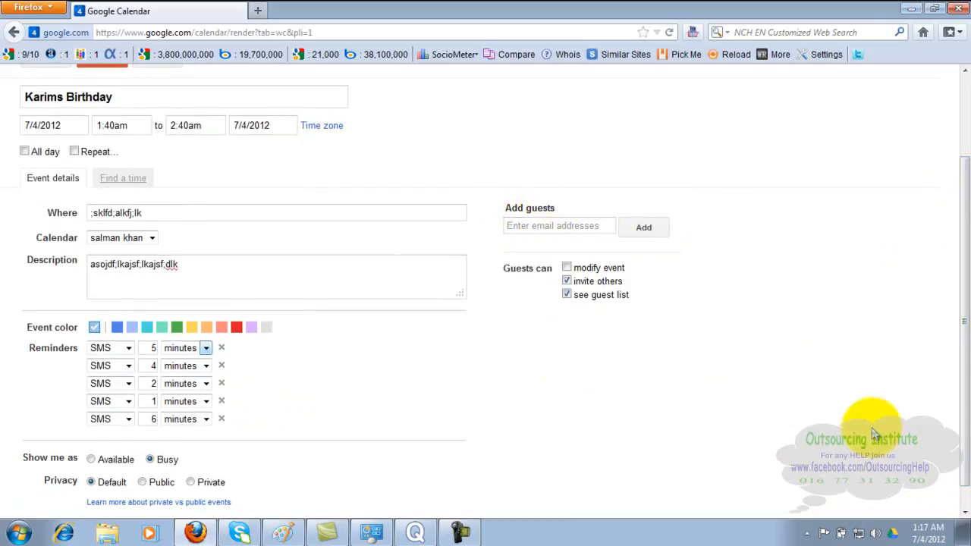
left_click(965, 513)
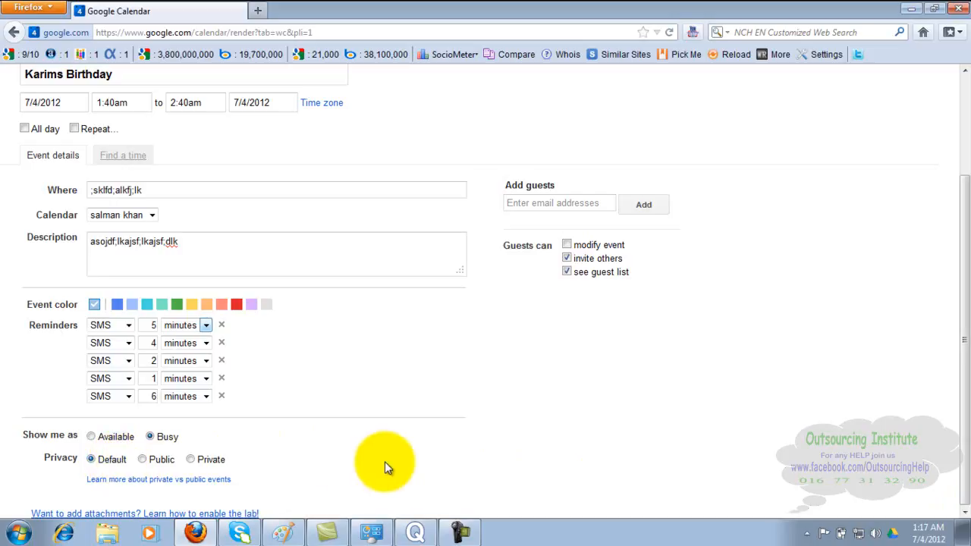
left_click_drag(967, 231, 965, 182)
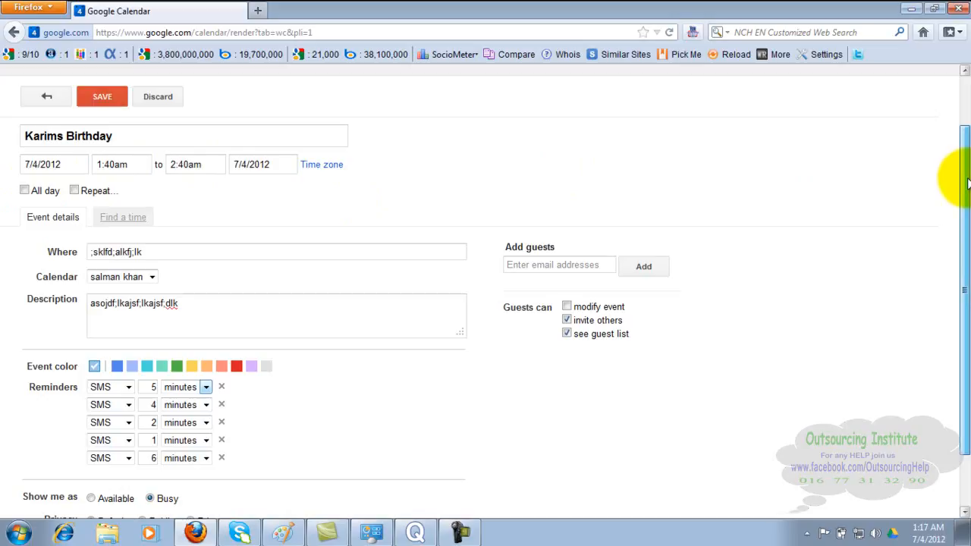
left_click_drag(967, 178, 967, 165)
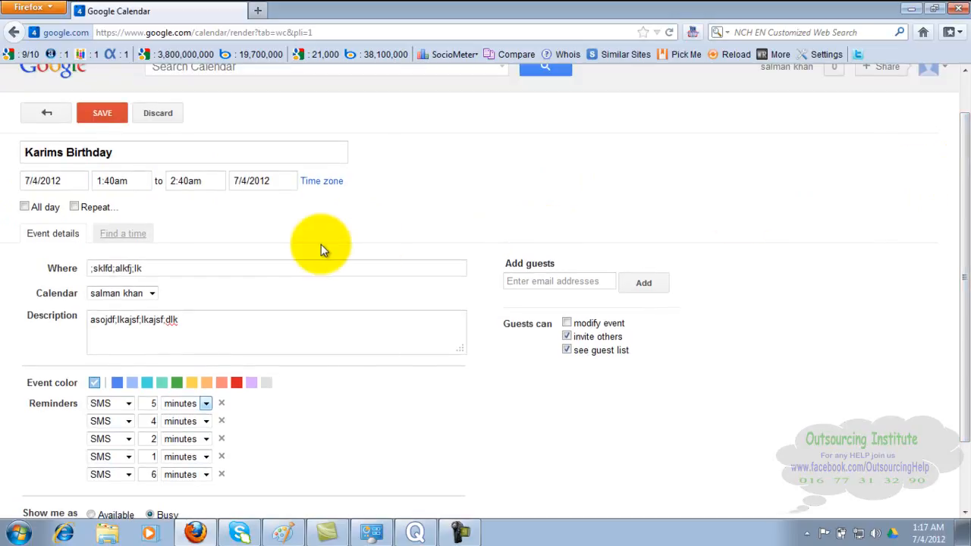
Step: Save Karims Birthday, then open and dismiss a quick-add event box on July 18
left_click(118, 117)
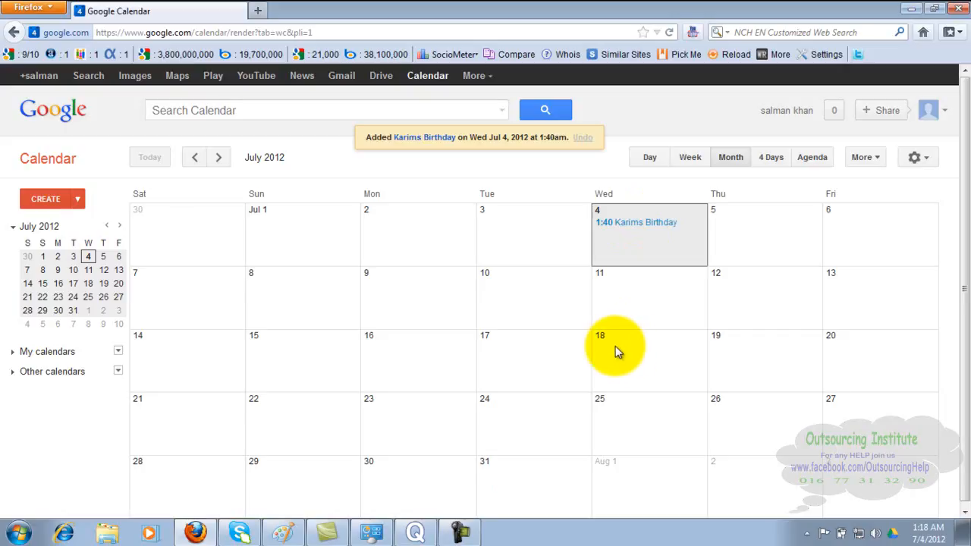
left_click(635, 352)
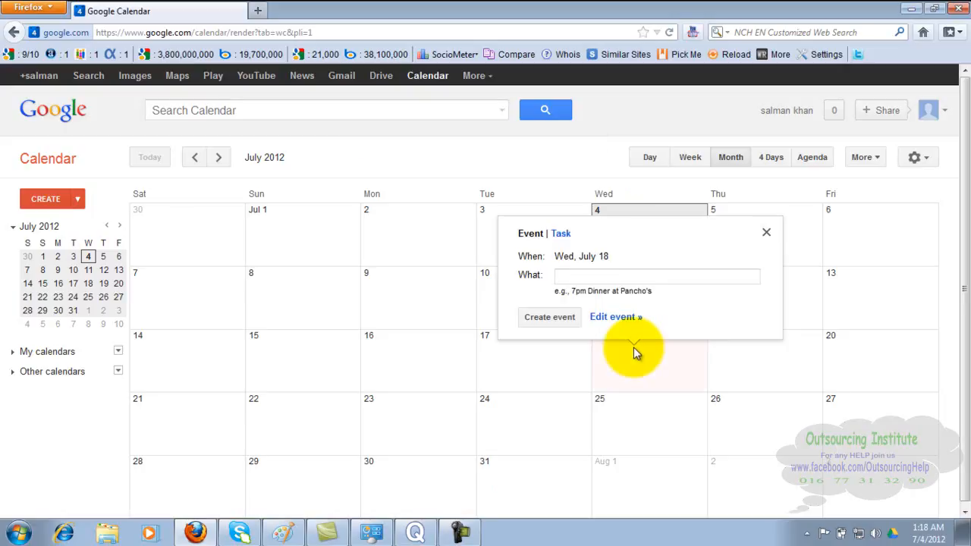
left_click(769, 234)
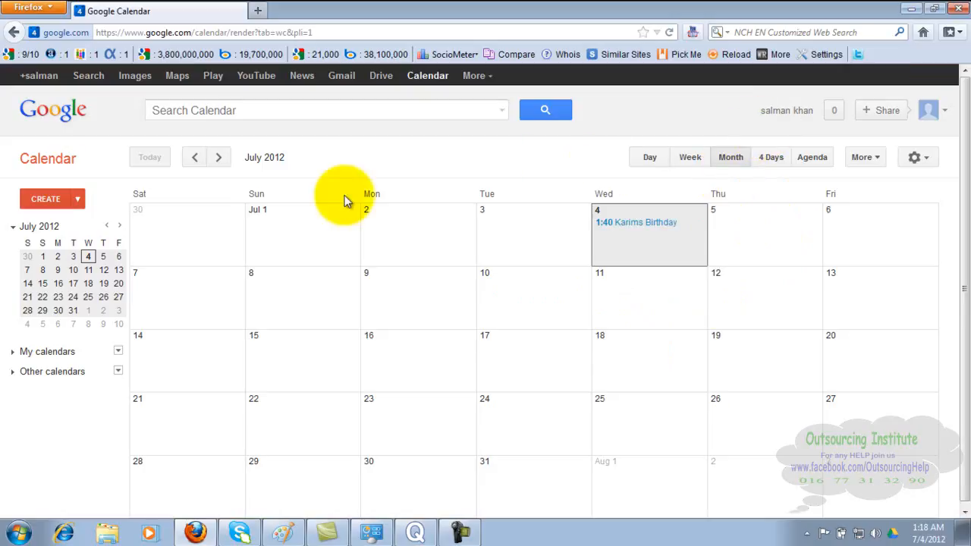
Step: Create a new event titled 'OUtsourcing Class' dated July 18, 2012
left_click(51, 200)
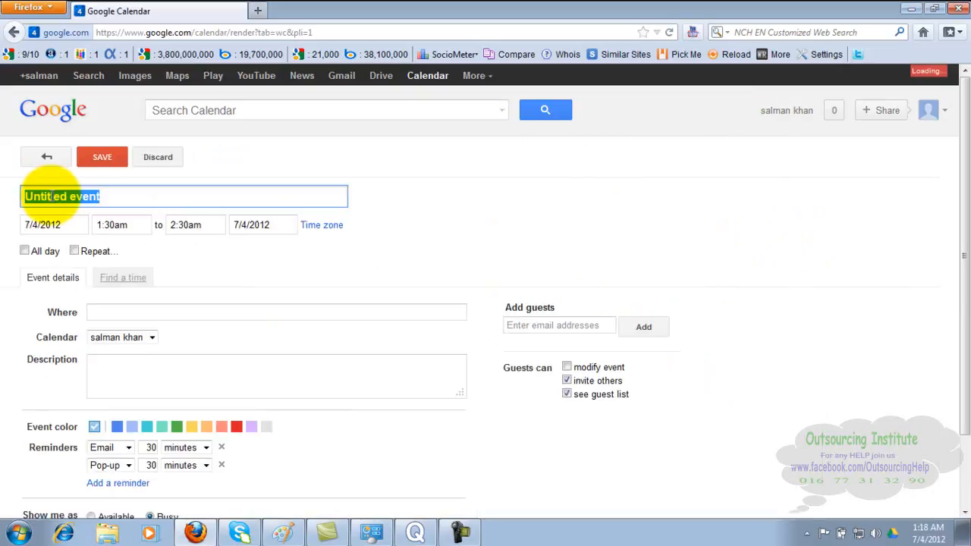
type("OUtsourcing")
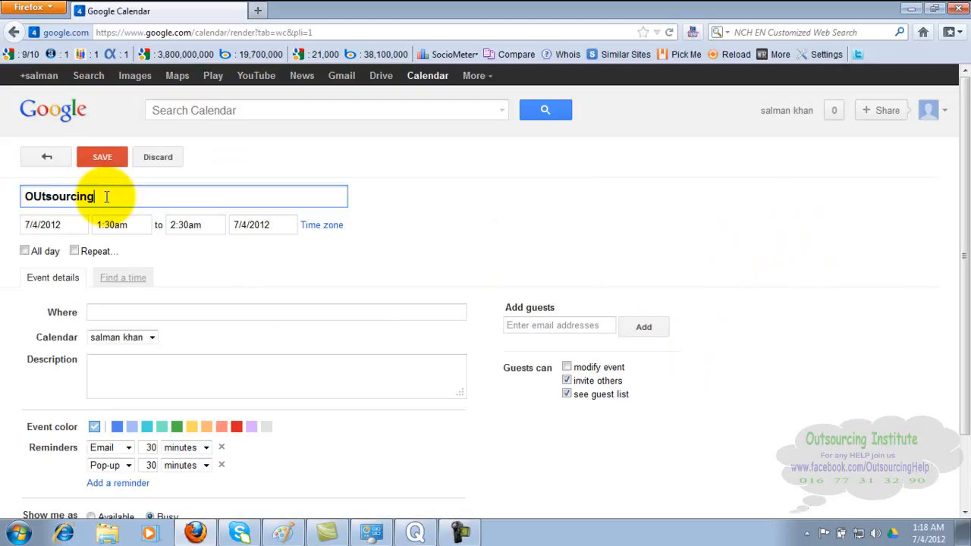
type(" Class")
left_click(37, 225)
key("BackSpace")
type("1")
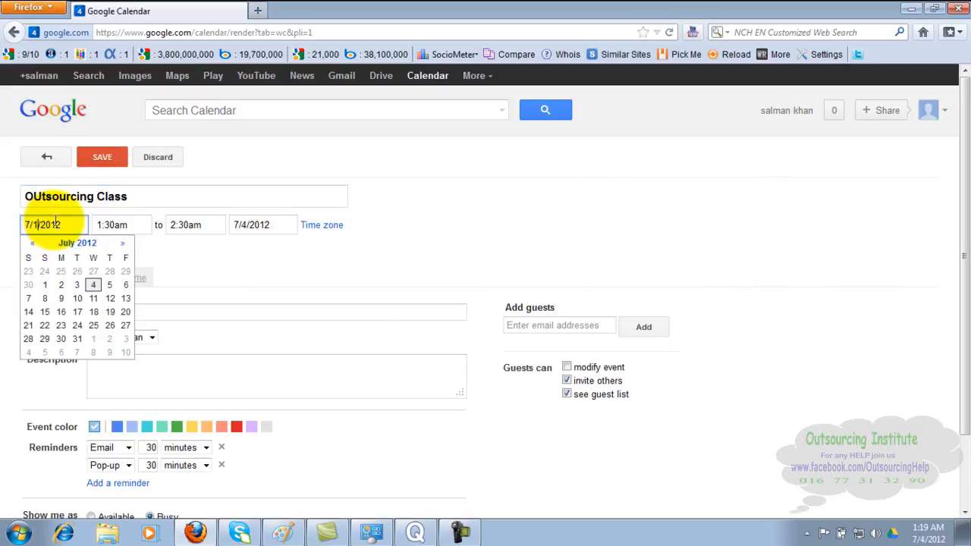
type("8")
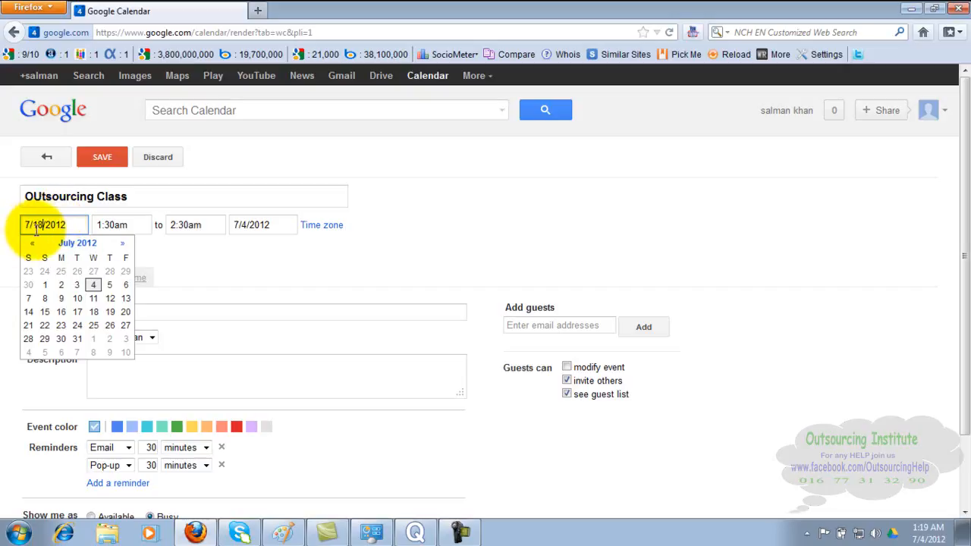
left_click(91, 316)
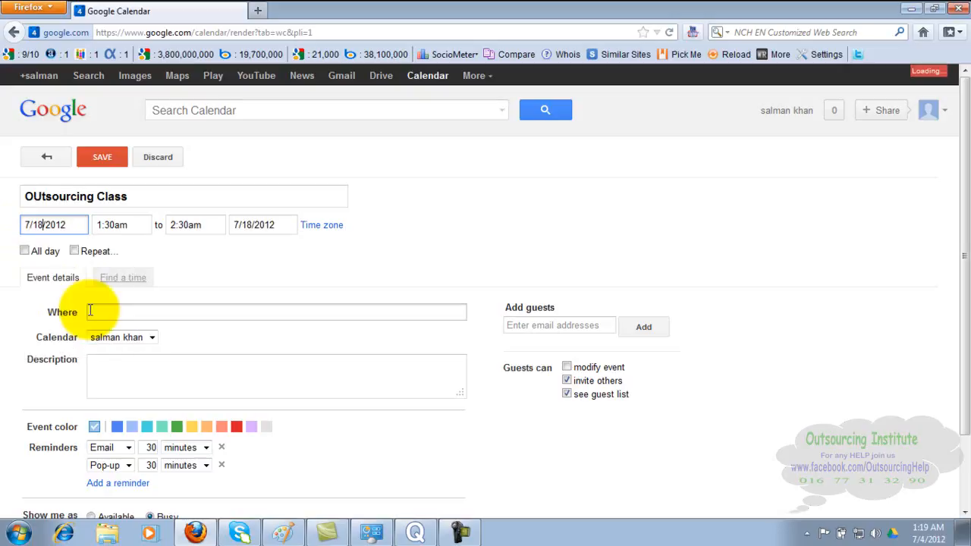
Step: Set the event's start time to 4:00pm
left_click(139, 227)
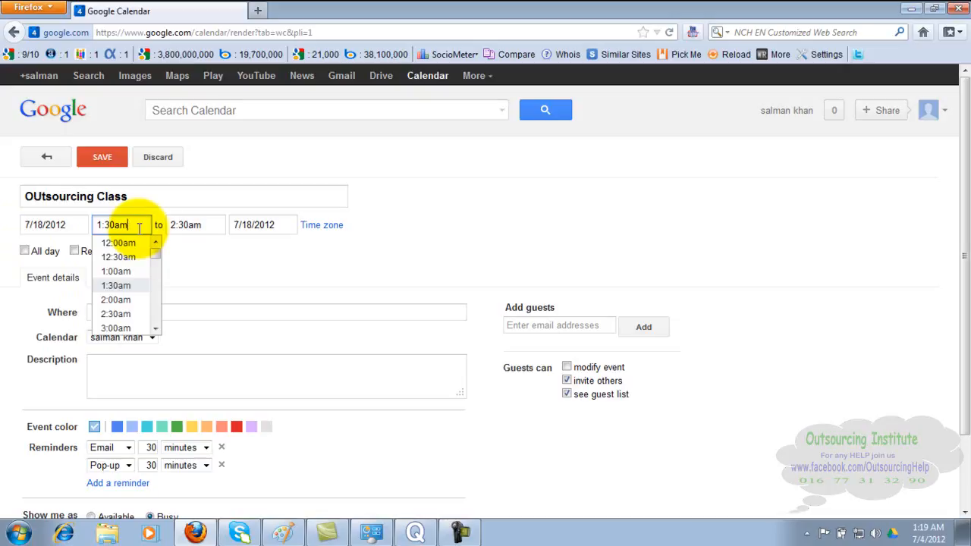
left_click(155, 330)
left_click(154, 330)
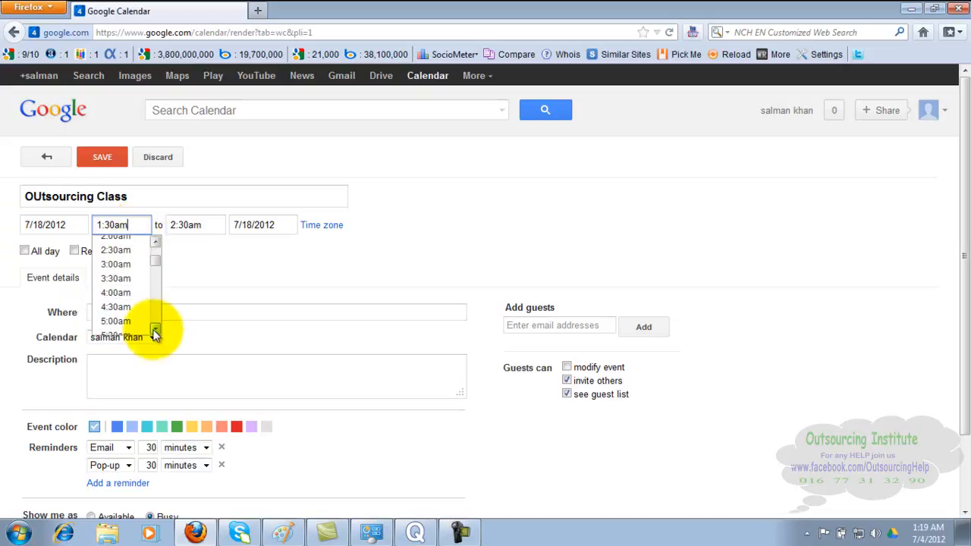
left_click(155, 331)
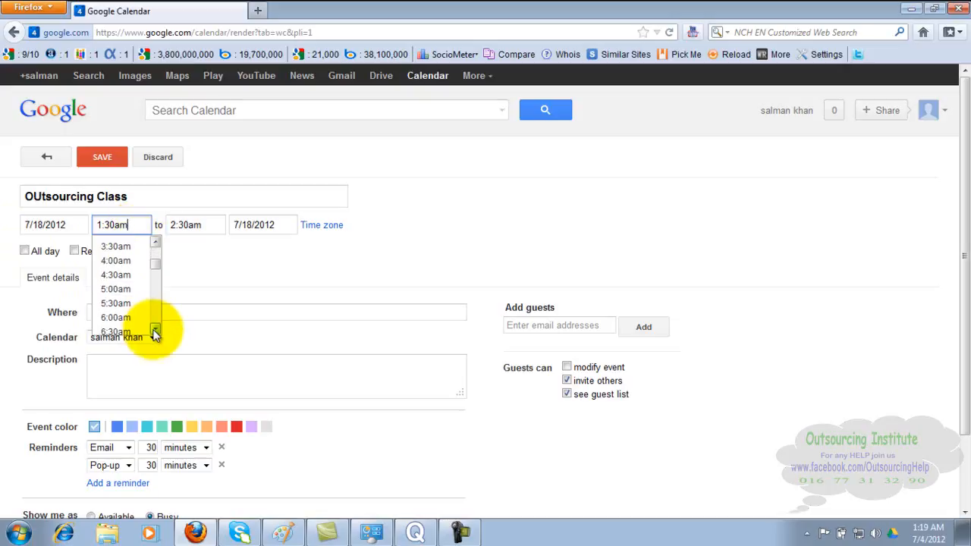
left_click(155, 331)
left_click(155, 331)
left_click(155, 331)
left_click(154, 331)
left_click(154, 331)
left_click(154, 331)
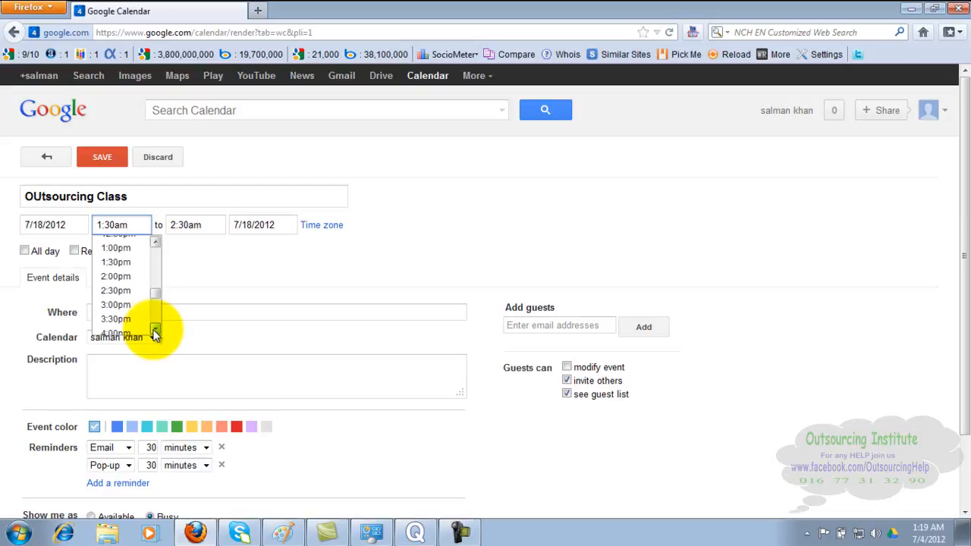
left_click(155, 330)
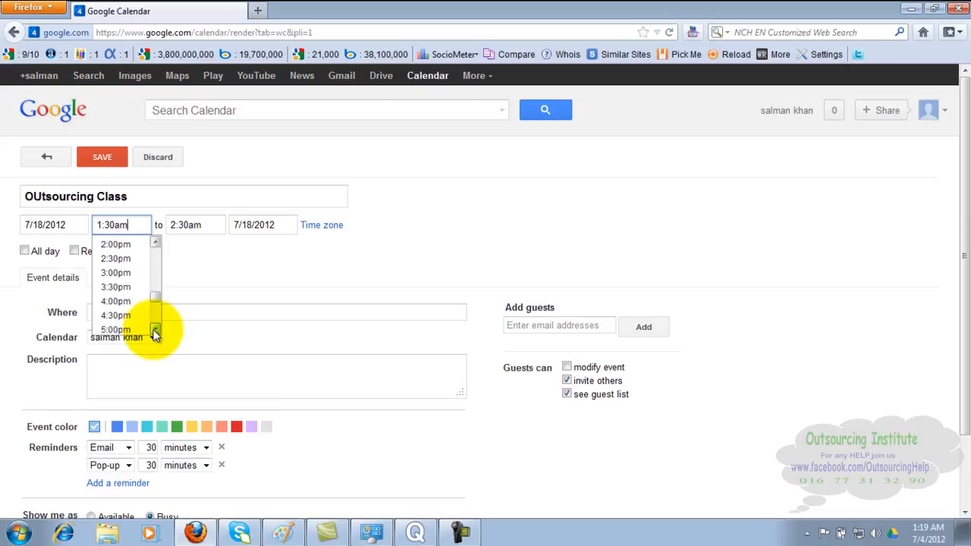
left_click(127, 305)
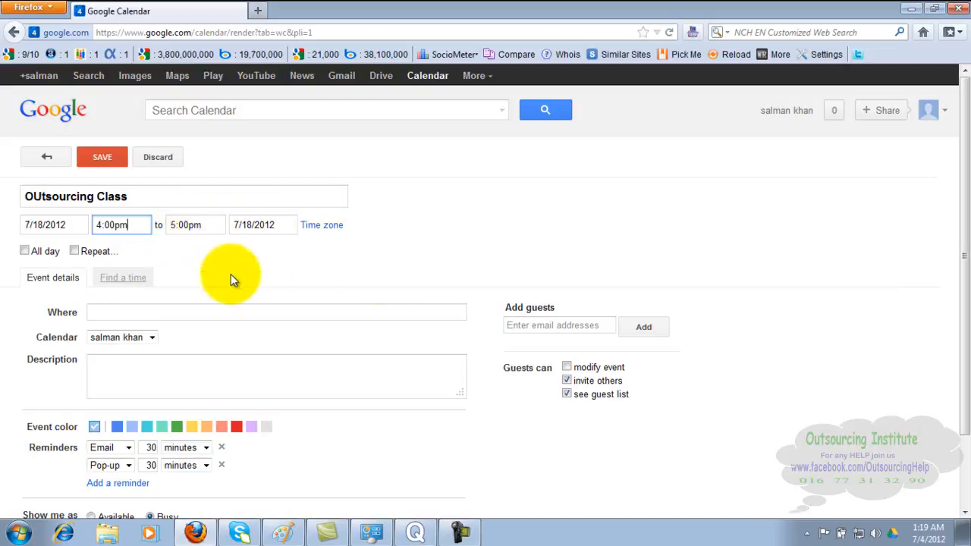
Step: Set the event's end time to 6:00pm
left_click(197, 225)
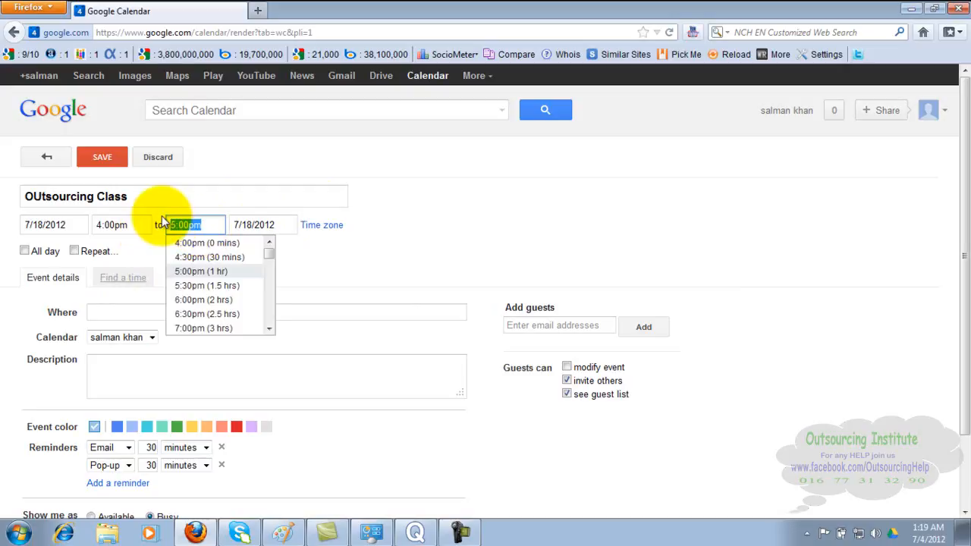
type("6")
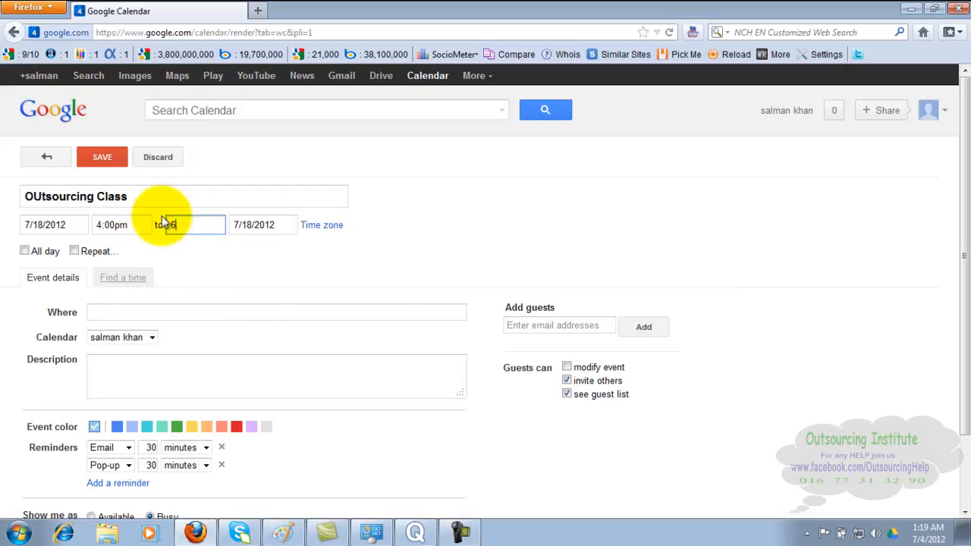
left_click(182, 230)
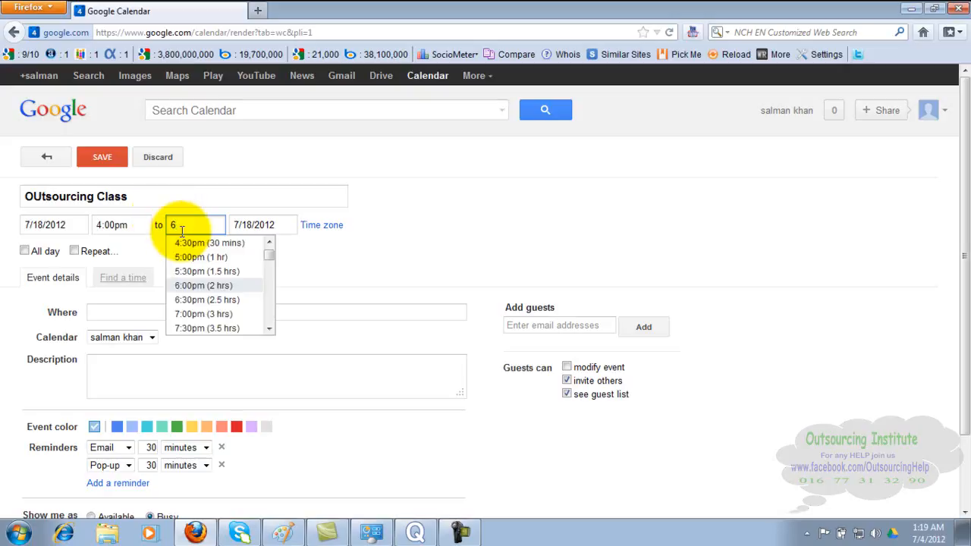
left_click(214, 286)
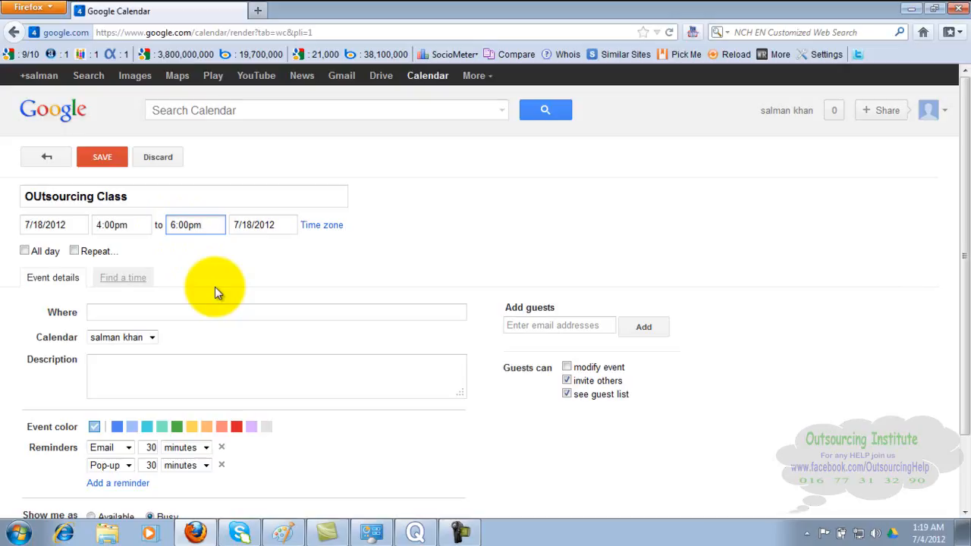
Step: Enter placeholder text for the event's location and description
left_click(164, 312)
type("asdfjoasijdofi")
key("BackSpace")
key("BackSpace")
key("BackSpace")
key("BackSpace")
key("BackSpace")
key("BackSpace")
key("BackSpace")
key("BackSpace")
key("BackSpace")
key("BackSpace")
key("BackSpace")
key("BackSpace")
key("BackSpace")
key("BackSpace")
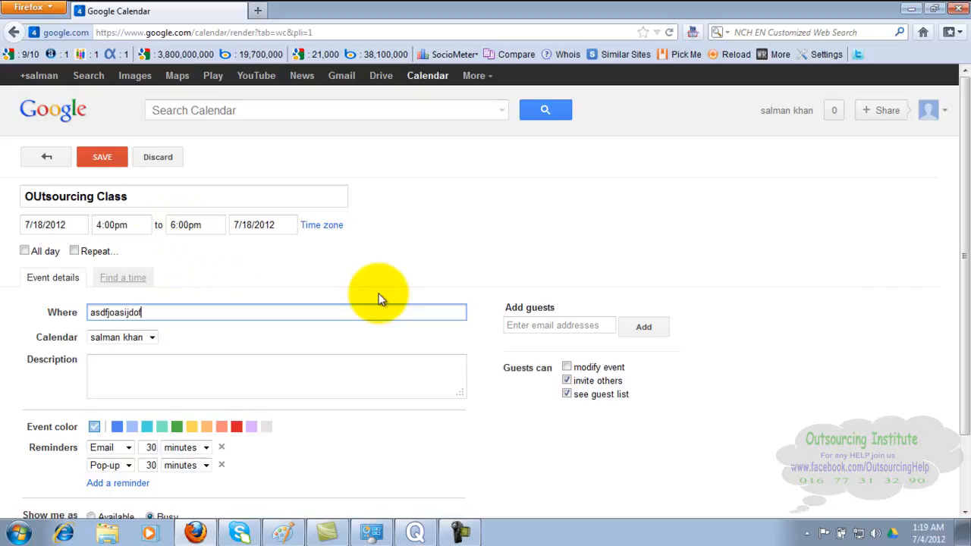
left_click(381, 298)
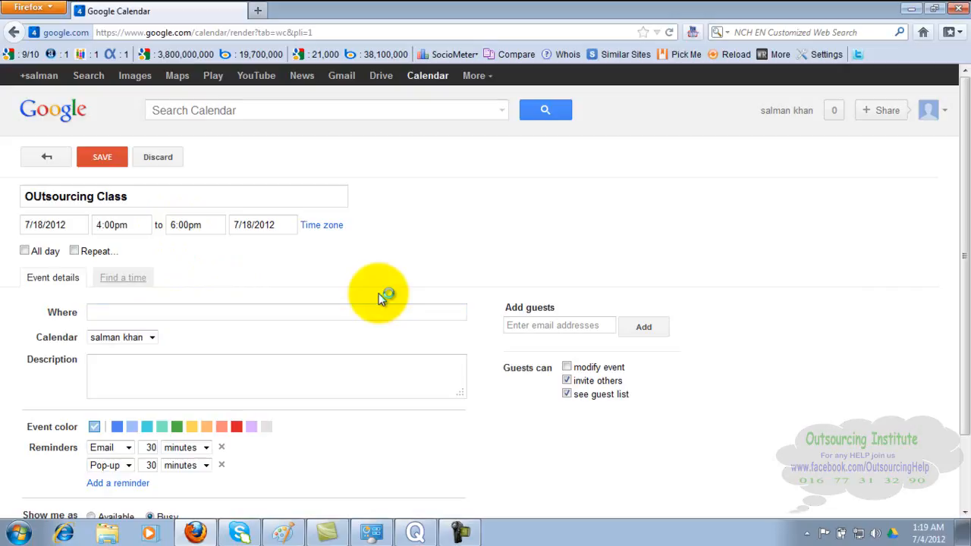
left_click(379, 308)
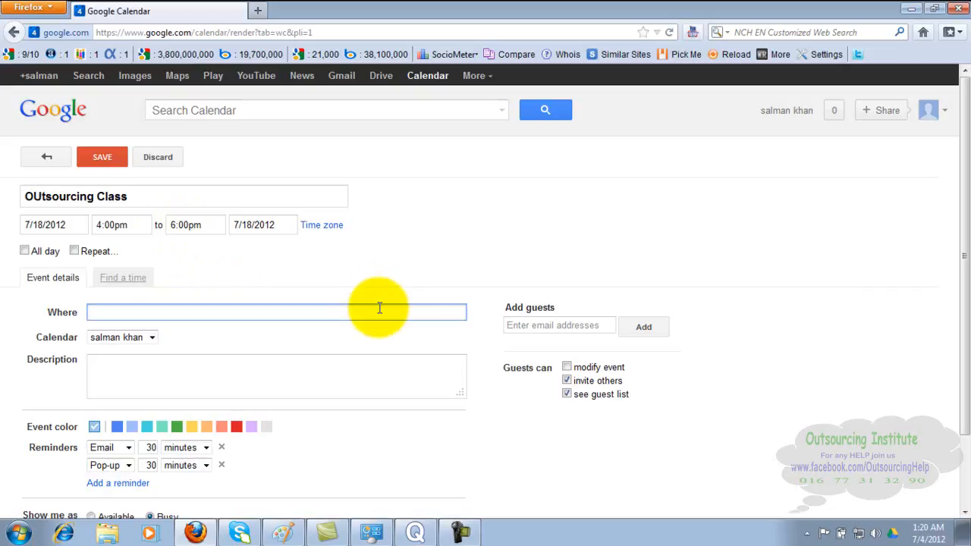
type("alskdf;lksa")
left_click(342, 385)
type("alsjdf;laksj")
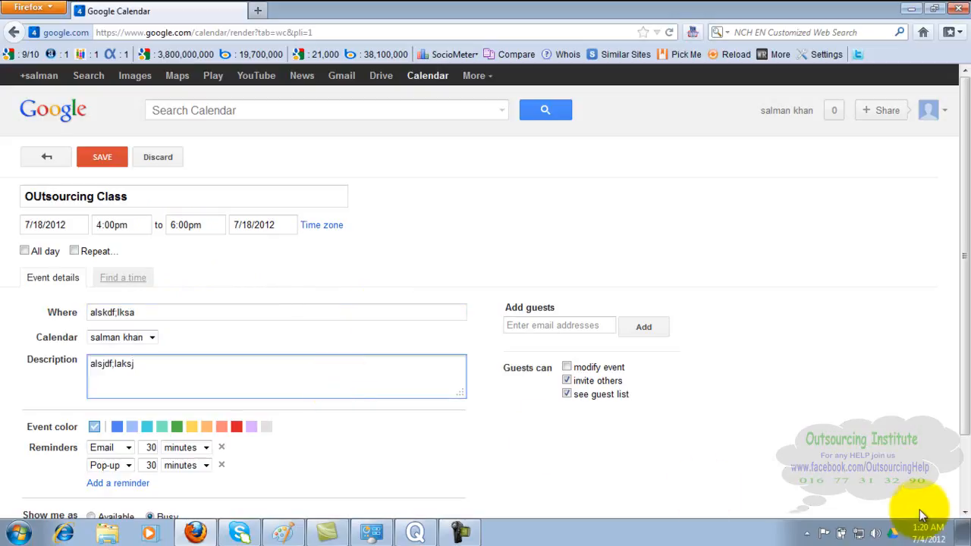
Step: Add a third reminder and switch all three reminders (30, 30, 10 minutes) to SMS
scroll(962, 511, "down", 2)
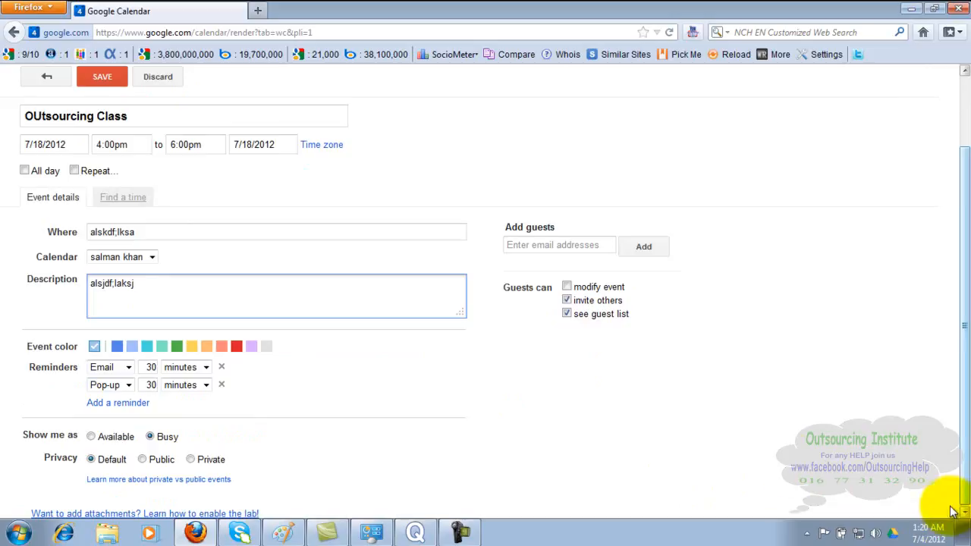
left_click(128, 367)
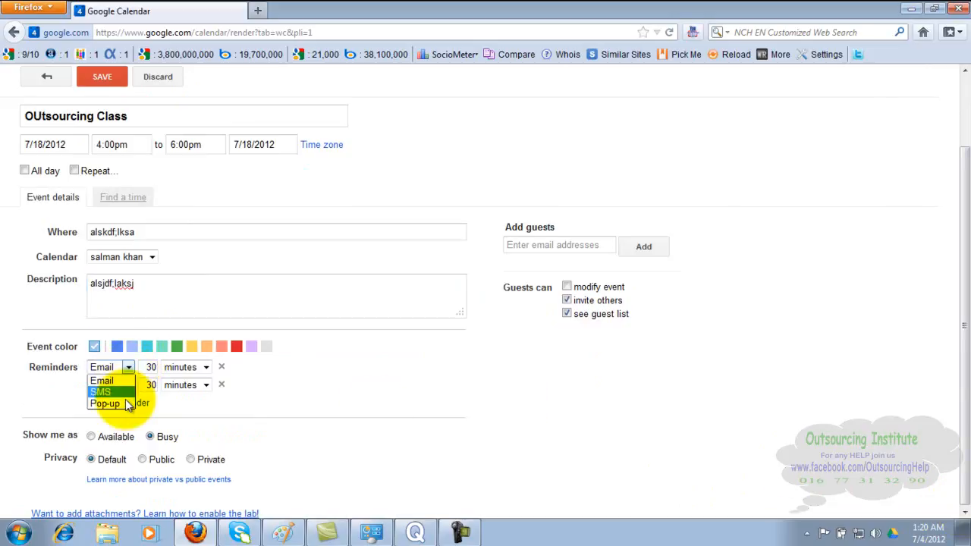
left_click(114, 391)
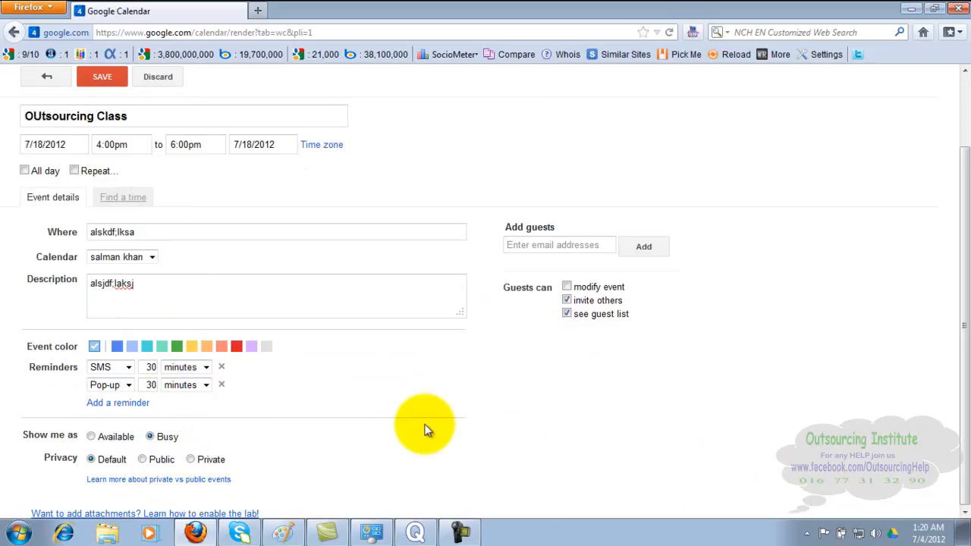
left_click(118, 402)
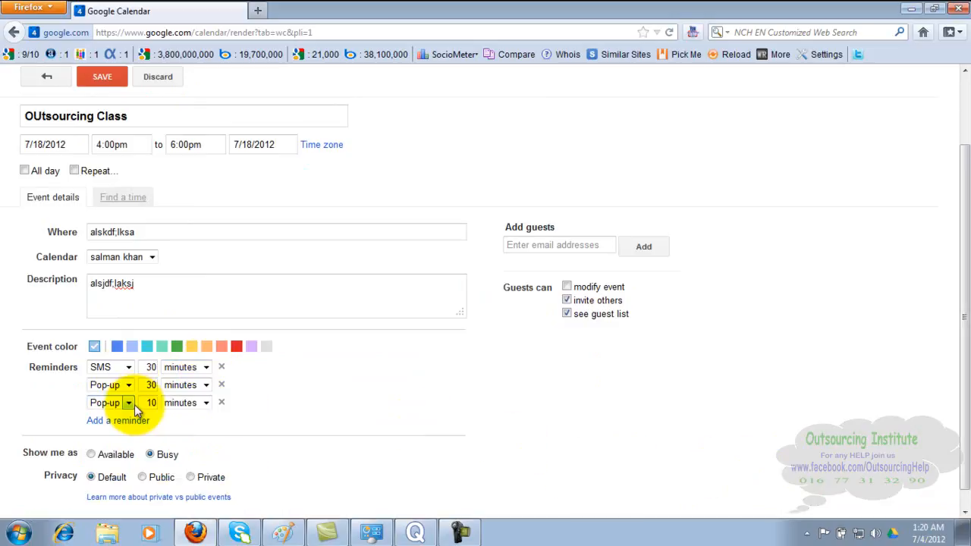
left_click(125, 385)
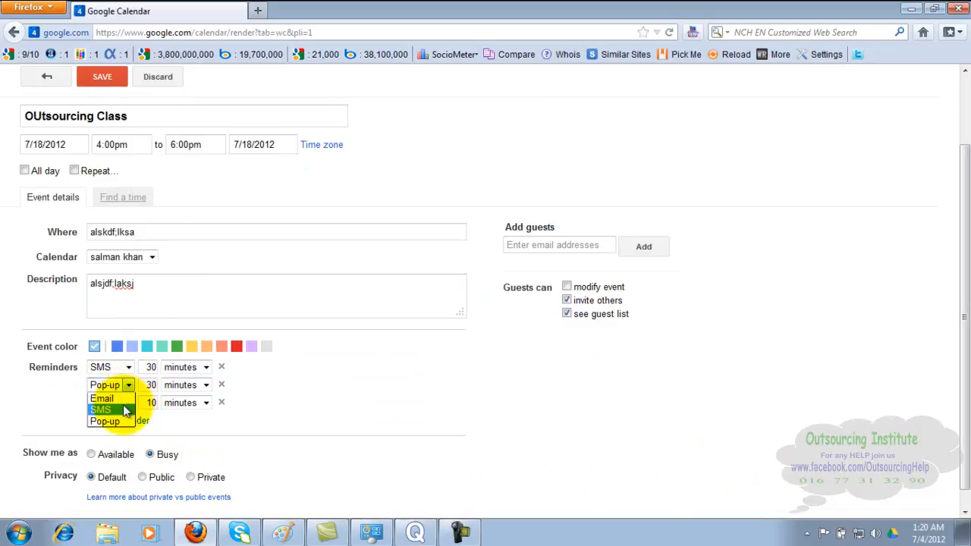
left_click(126, 409)
left_click(125, 403)
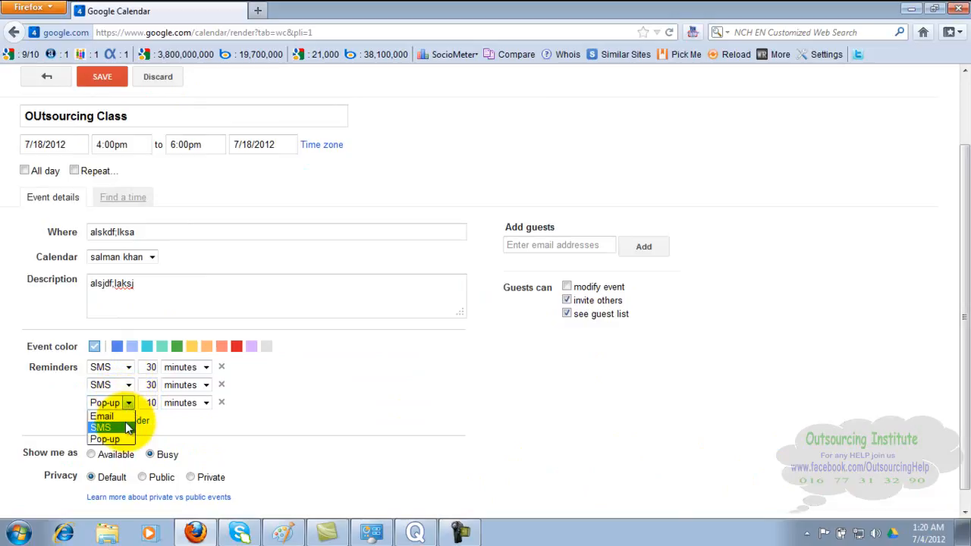
left_click(120, 427)
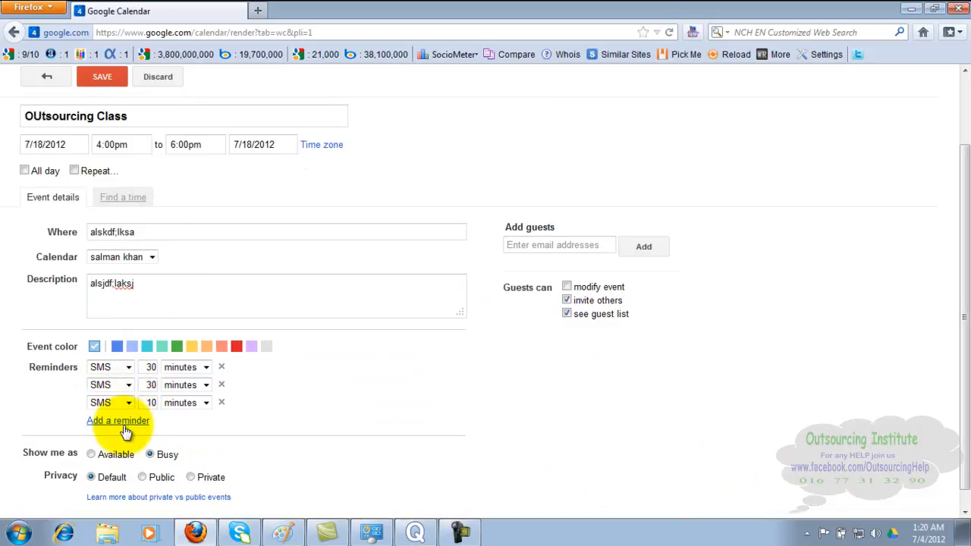
Step: Toggle the event's privacy to Private and back to Default
left_click(965, 513)
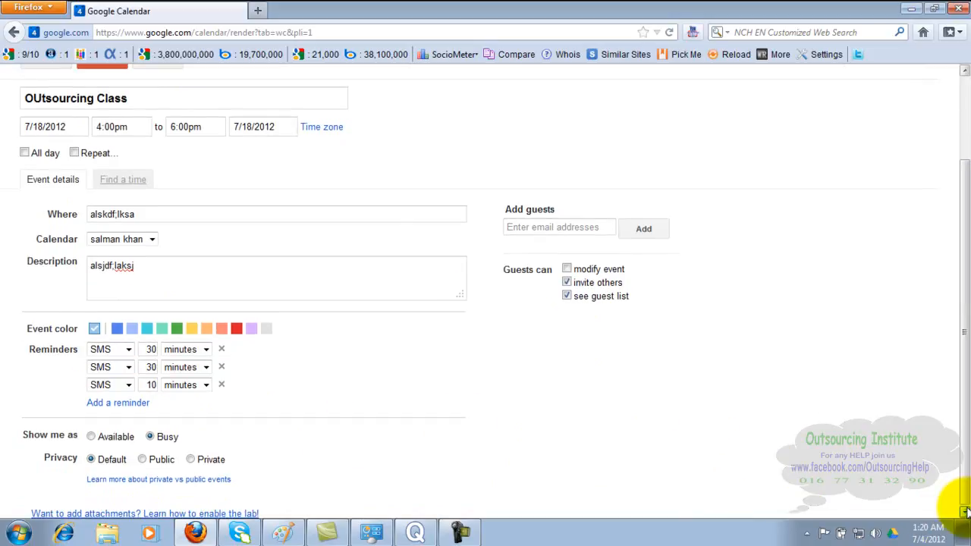
left_click(194, 464)
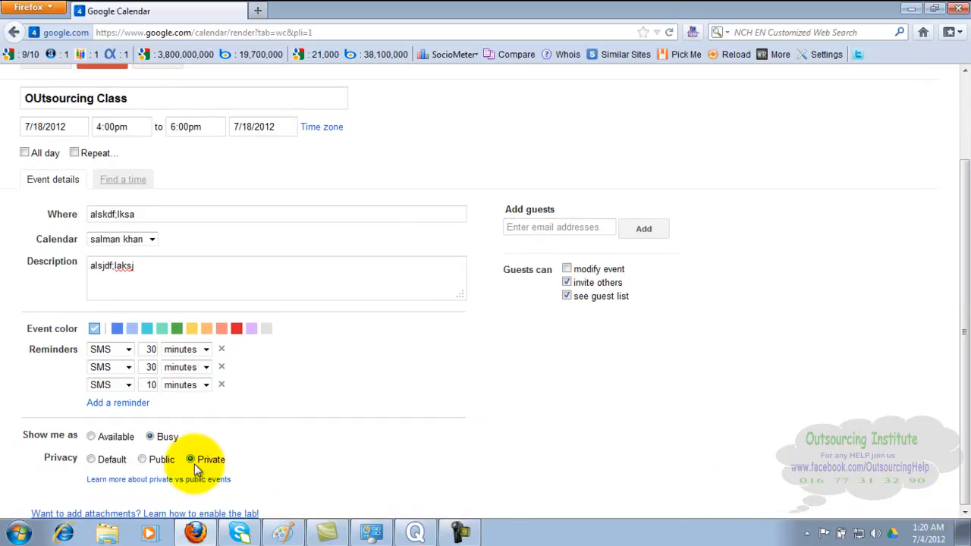
left_click(91, 459)
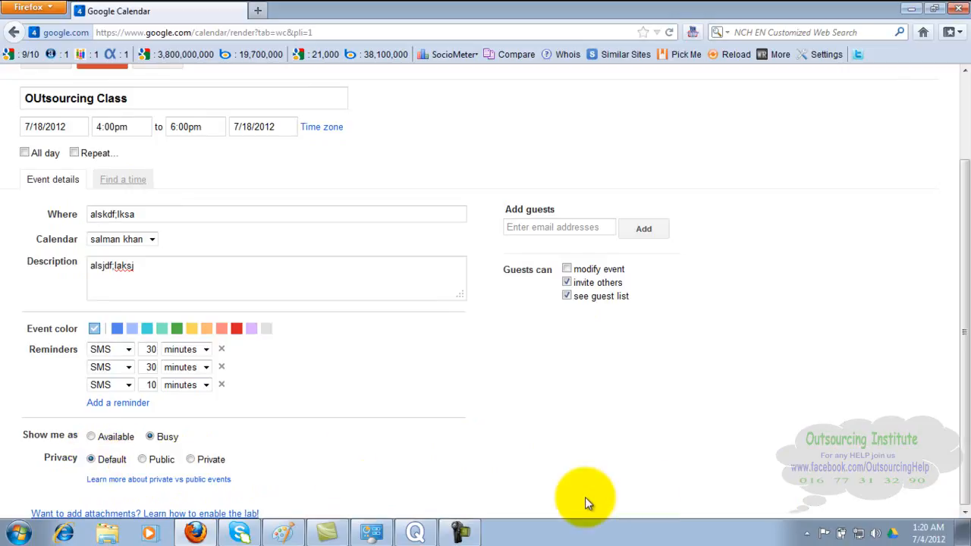
left_click_drag(968, 427, 960, 336)
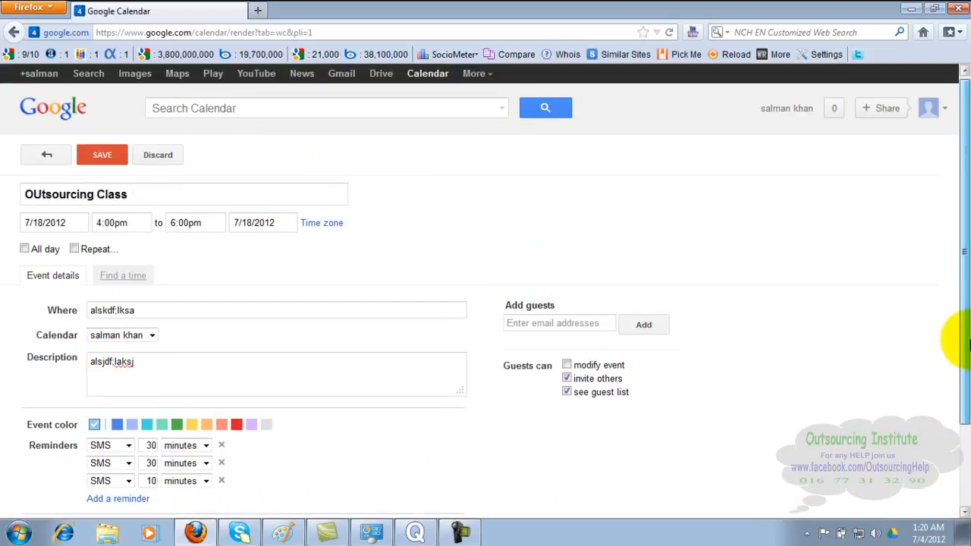
Step: Save the OUtsourcing Class event for 7/18/2012, 4:00pm–6:00pm
left_click(108, 156)
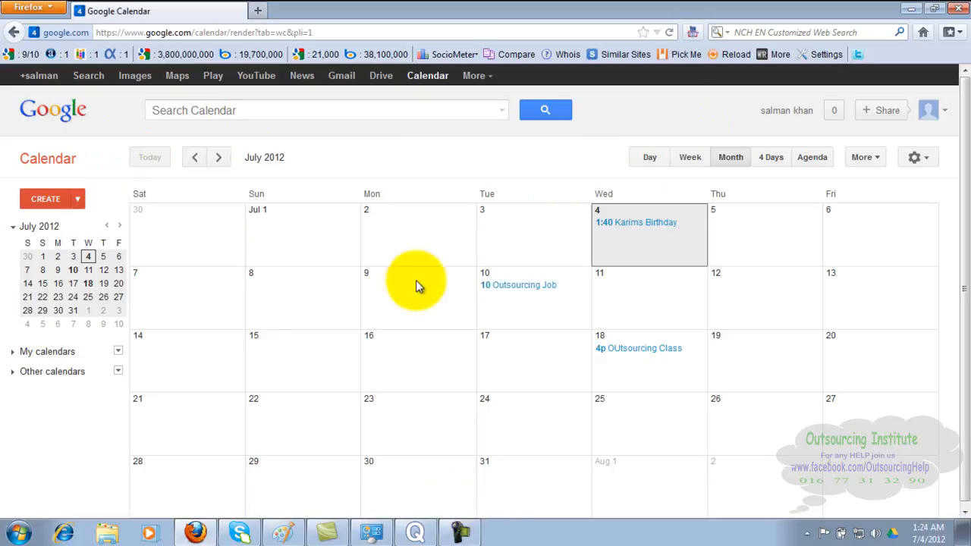
left_click(290, 533)
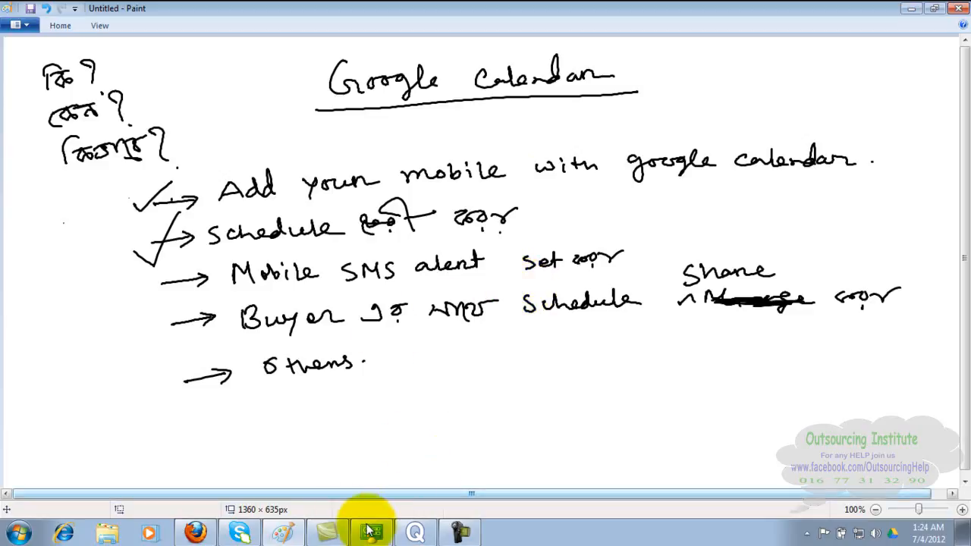
left_click(196, 532)
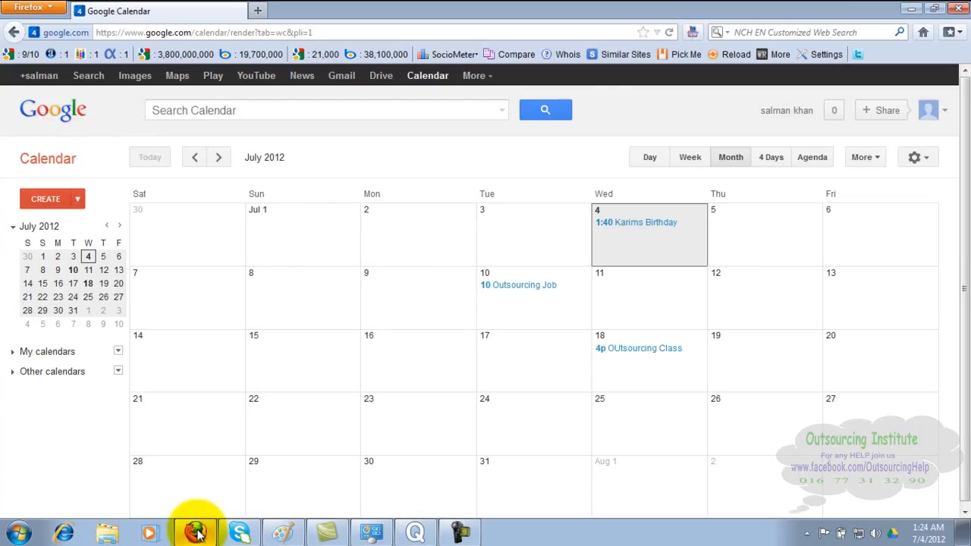
Step: Open the details bubble of the Outsourcing Job event on July 10
left_click(522, 294)
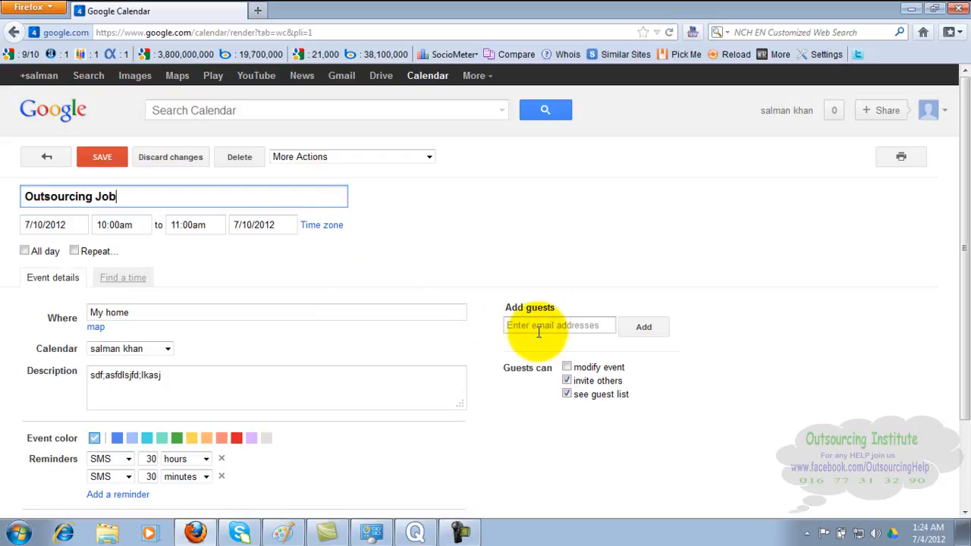
Step: Add a guest to Outsourcing Job by entering their e-mail address
left_click(605, 325)
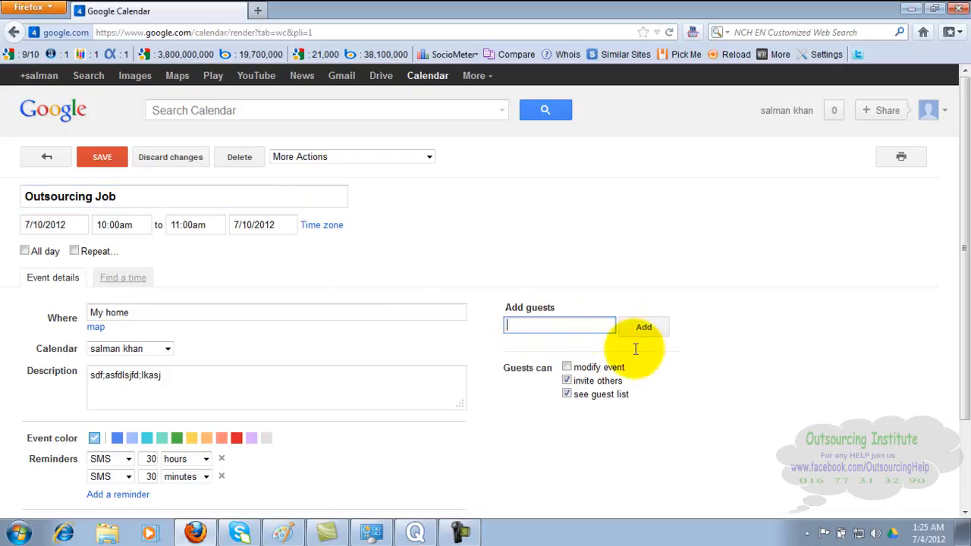
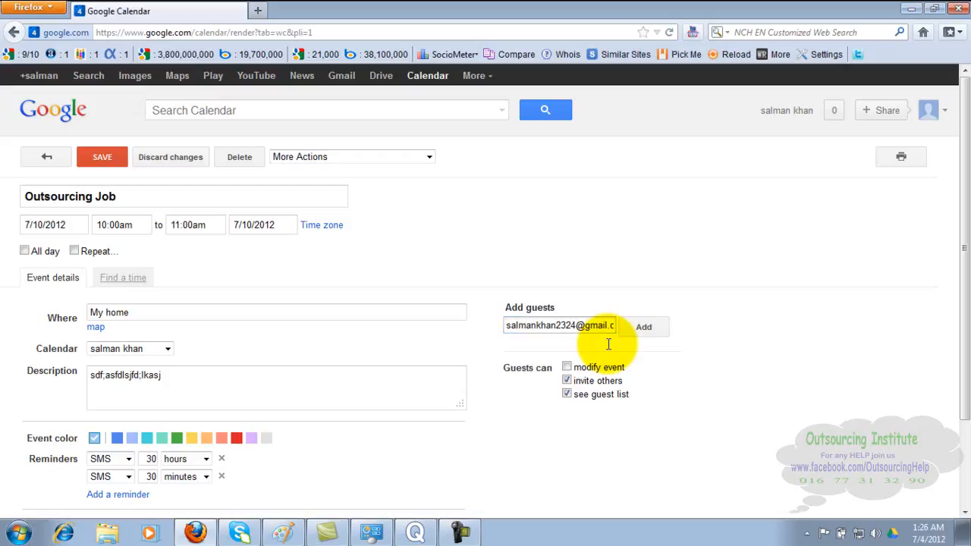
mouse_move(466, 536)
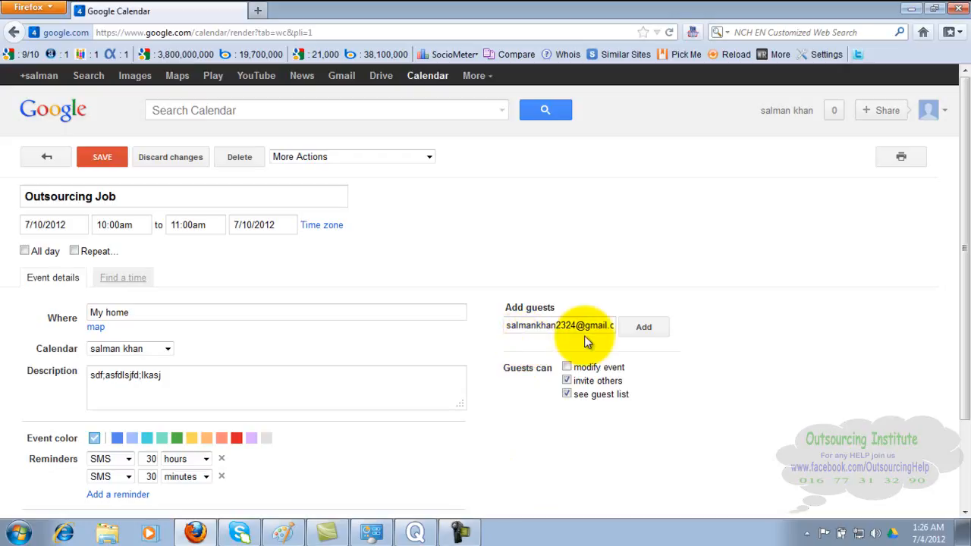
left_click(643, 329)
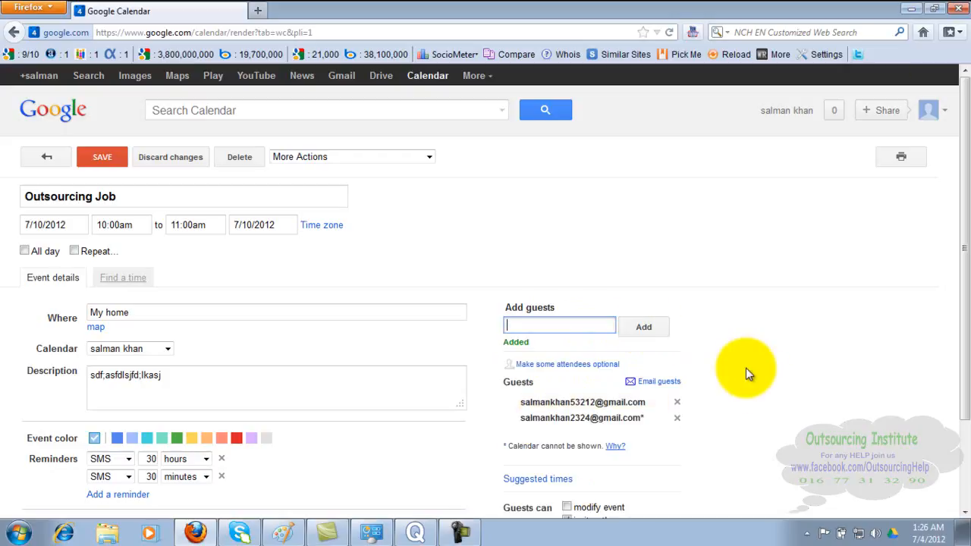
Step: Save Outsourcing Job and send invitations to its guests
left_click(966, 515)
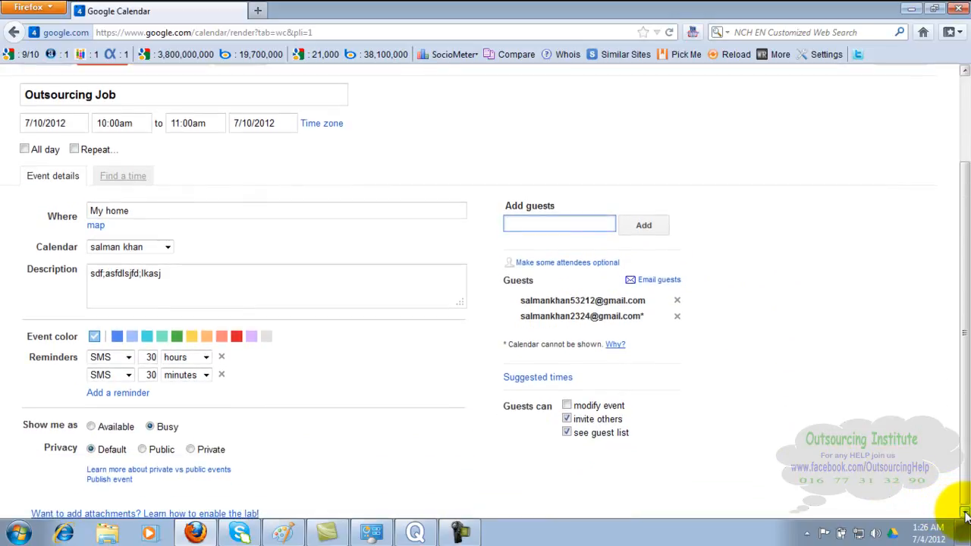
left_click(967, 89)
left_click(966, 90)
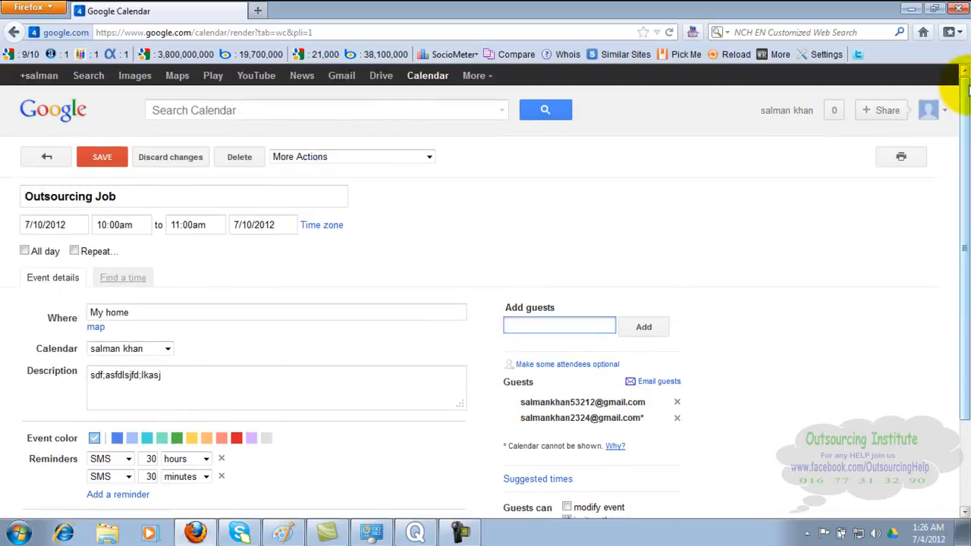
left_click(111, 156)
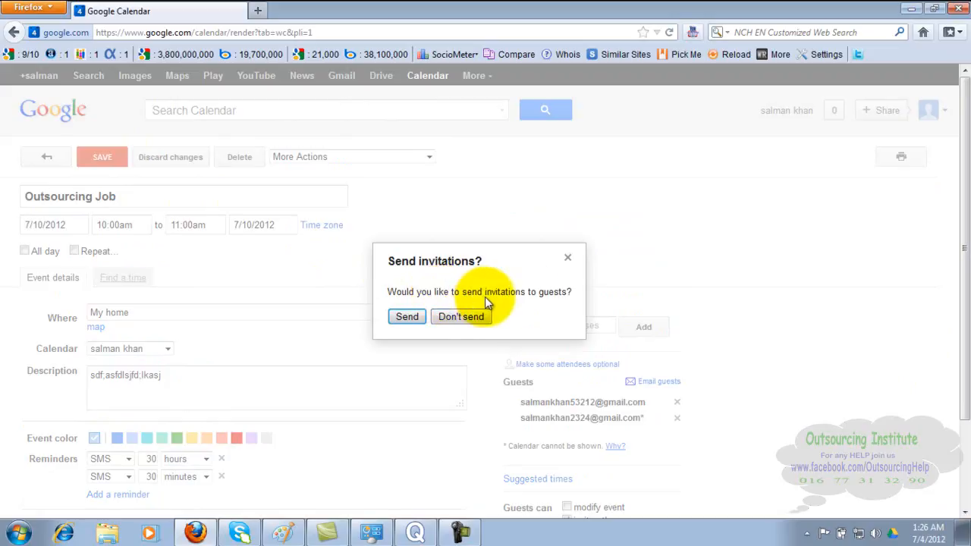
left_click(410, 317)
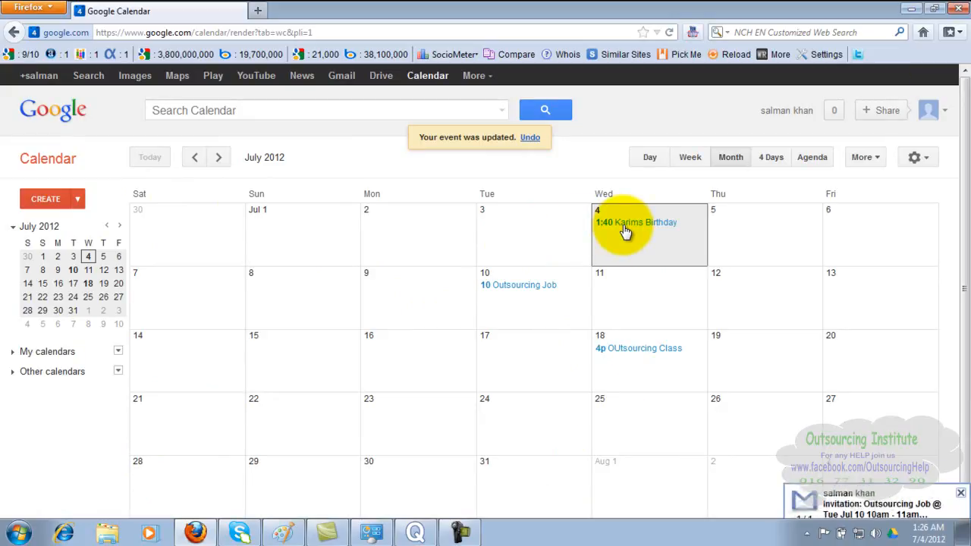
Step: Add the guest's e-mail address to Karims Birthday, save it and send invitations
left_click(961, 440)
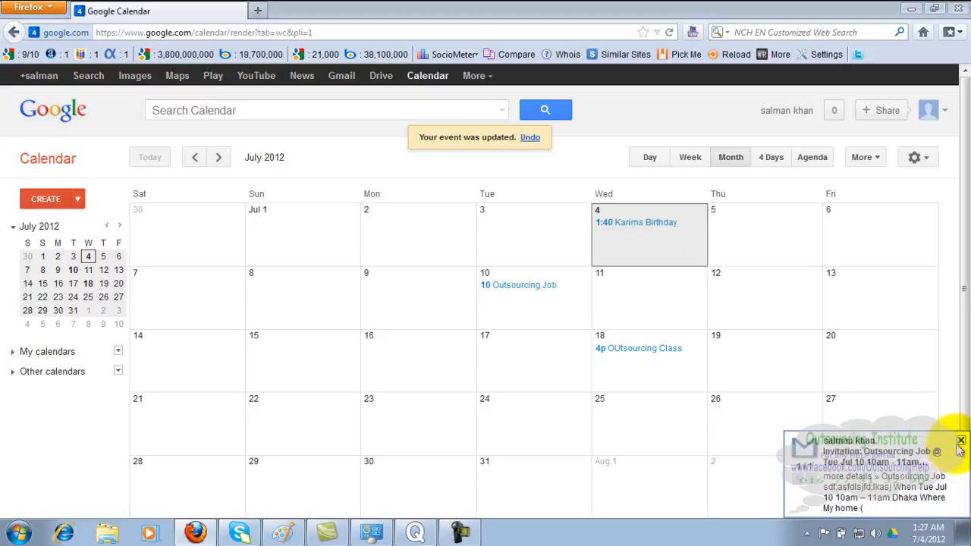
left_click(639, 225)
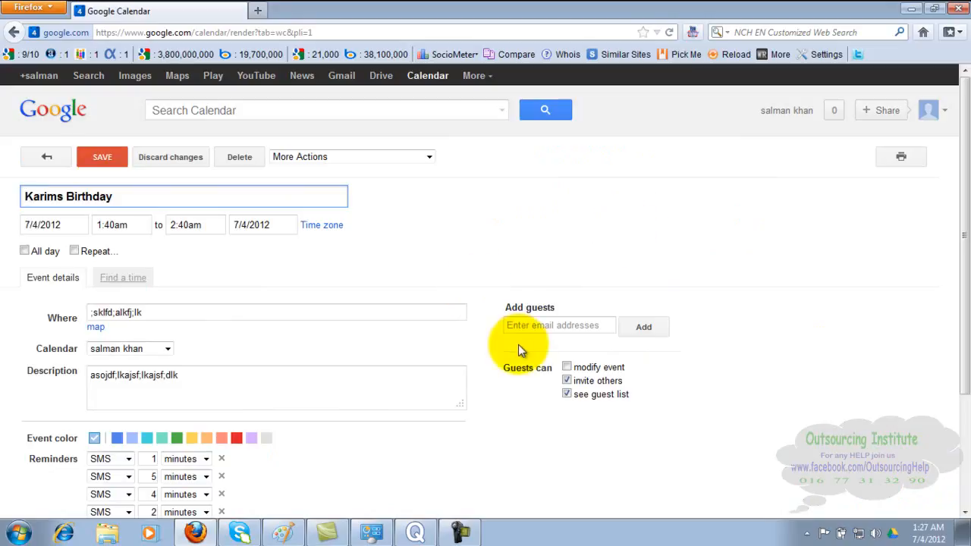
left_click(541, 328)
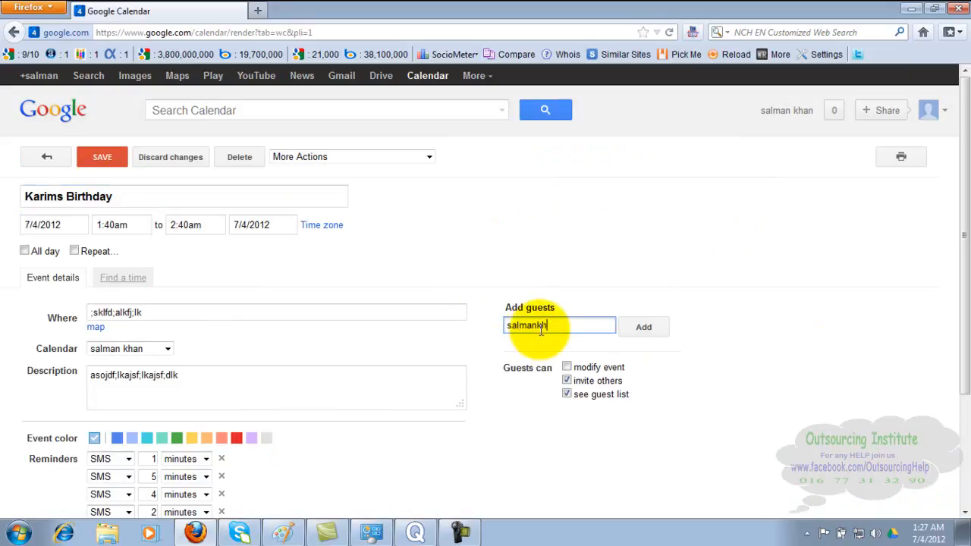
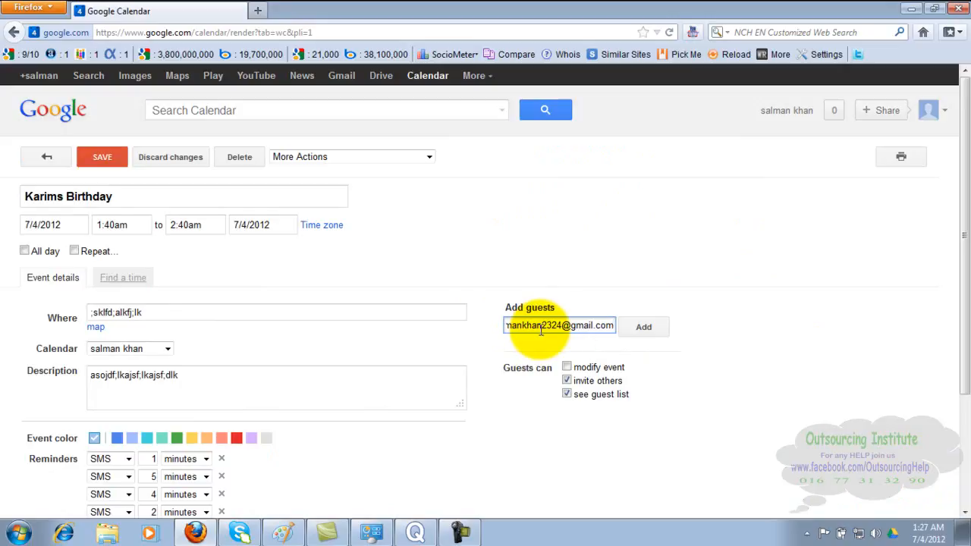
left_click(641, 328)
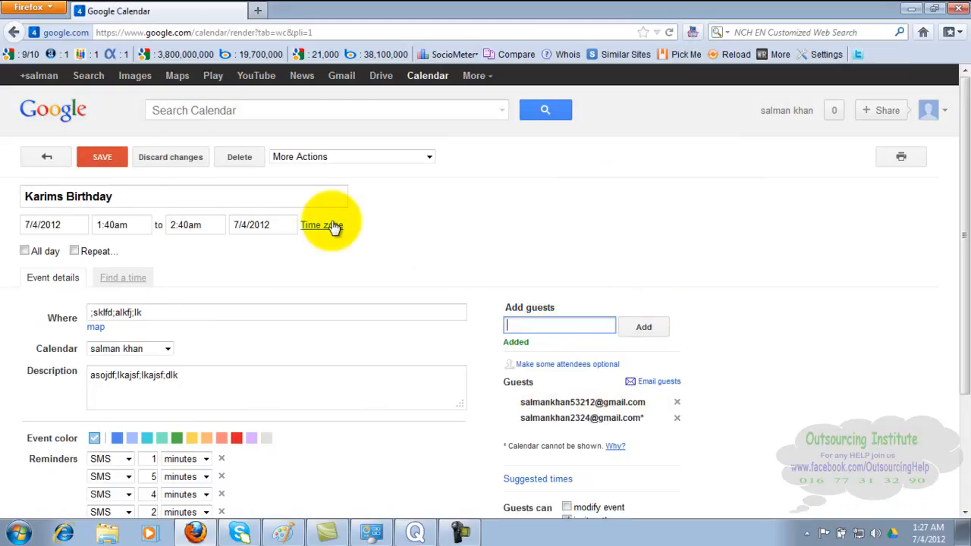
left_click(113, 157)
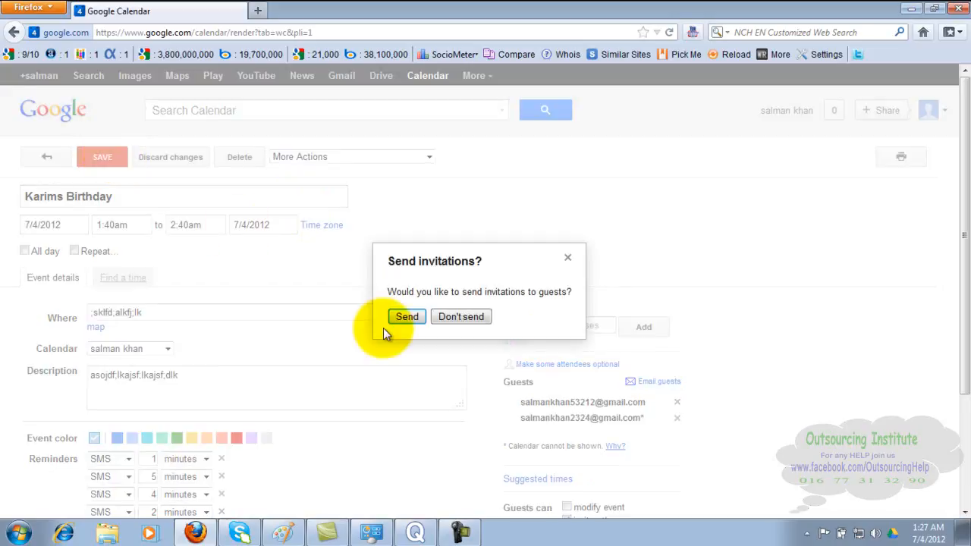
left_click(405, 316)
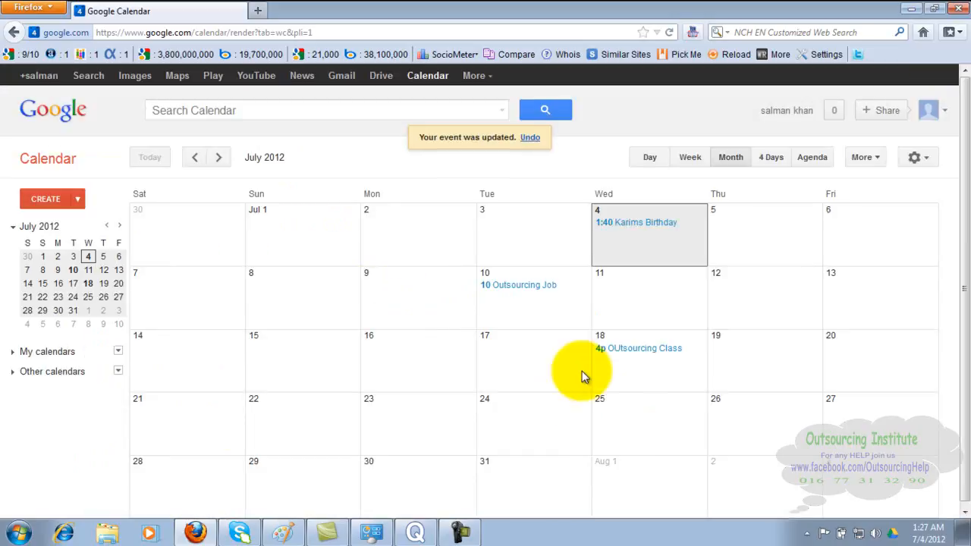
Step: Add the same guest to the July 18 OUtsourcing Class event, save, and send invitations
left_click(633, 353)
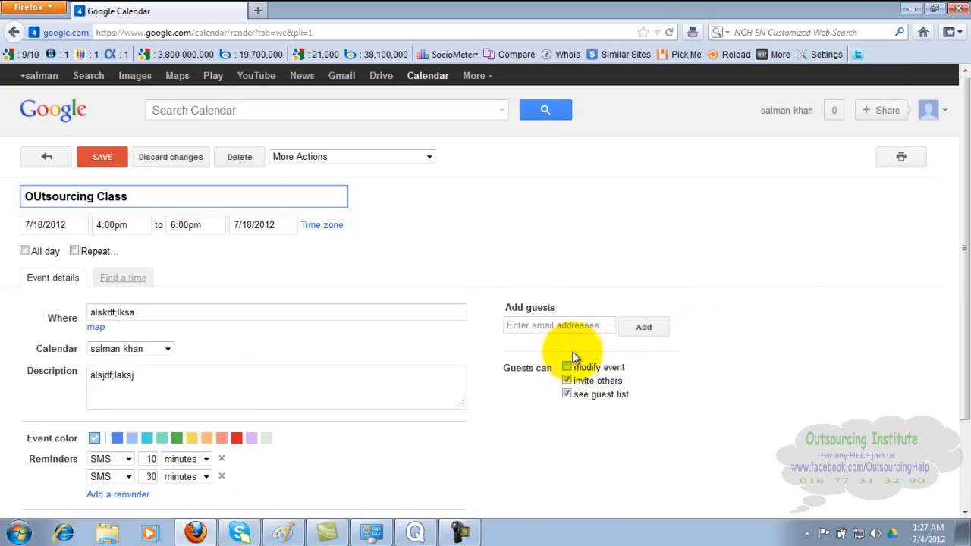
left_click(578, 327)
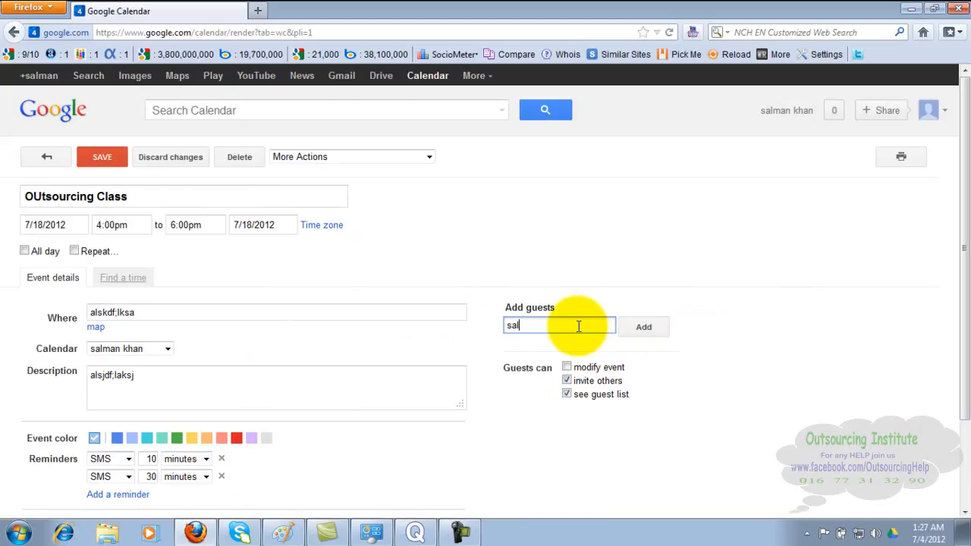
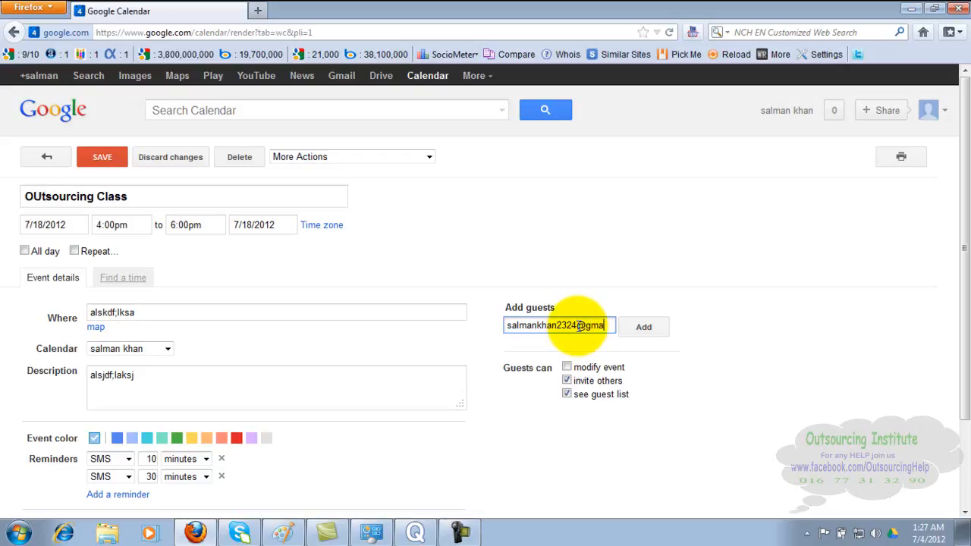
left_click(644, 328)
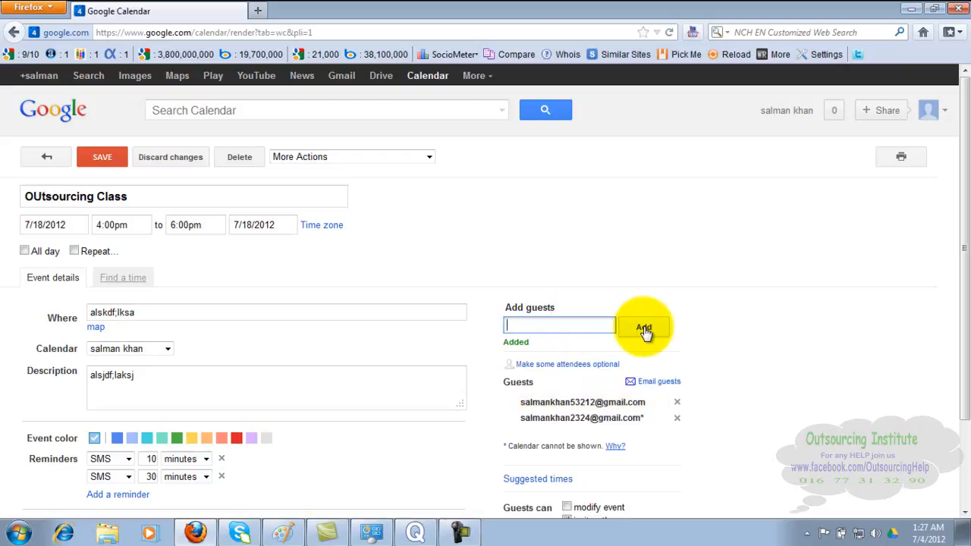
left_click(101, 156)
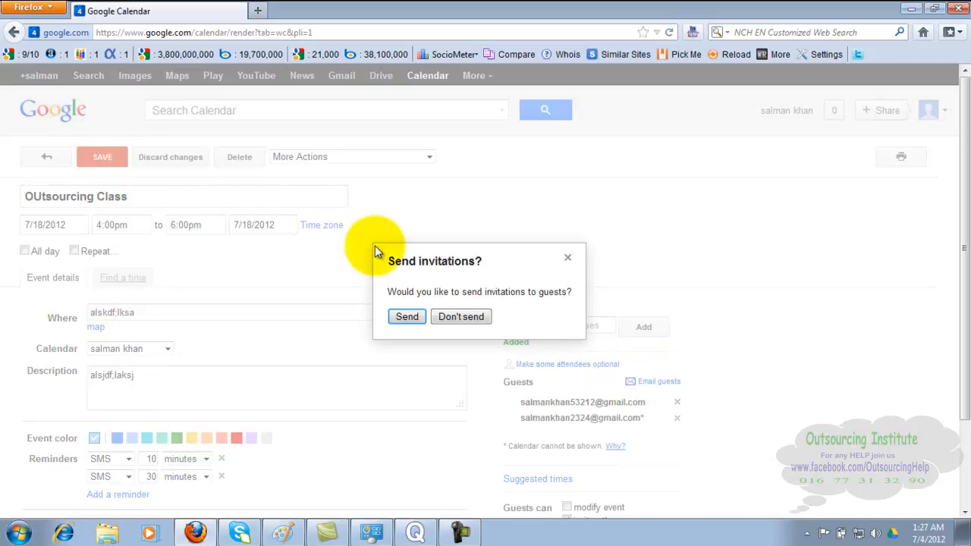
left_click(404, 315)
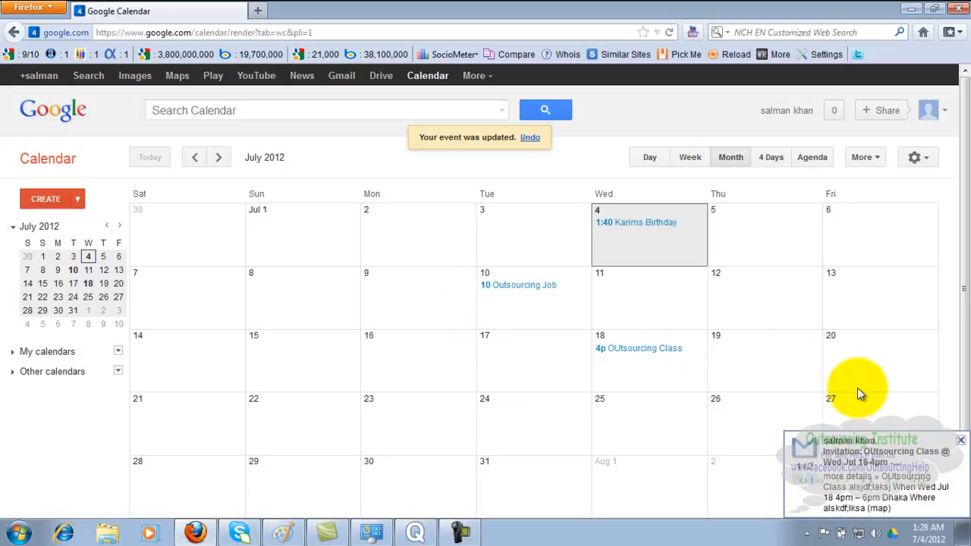
left_click(961, 442)
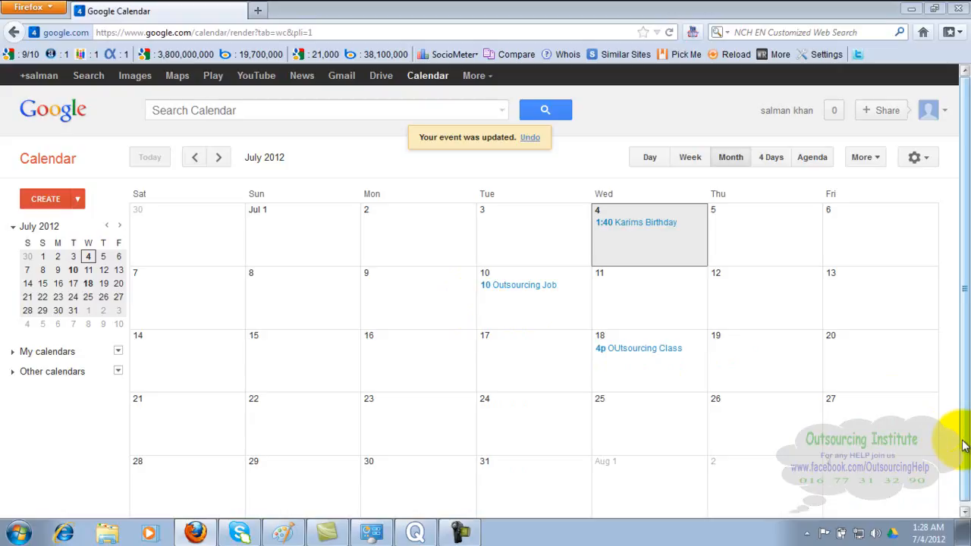
Step: Check which account the Gmail inbox is signed into, then close the account popup
mouse_move(460, 524)
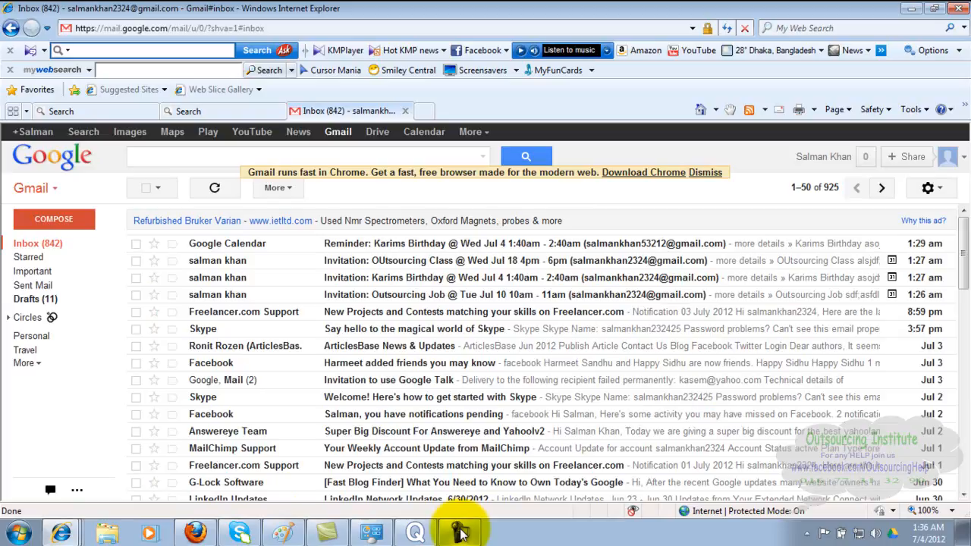
mouse_move(461, 533)
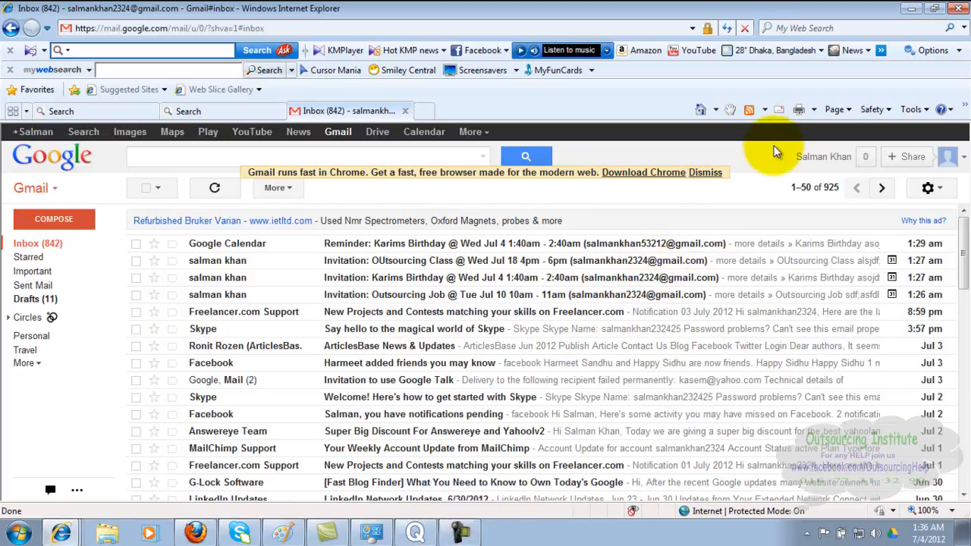
left_click(810, 156)
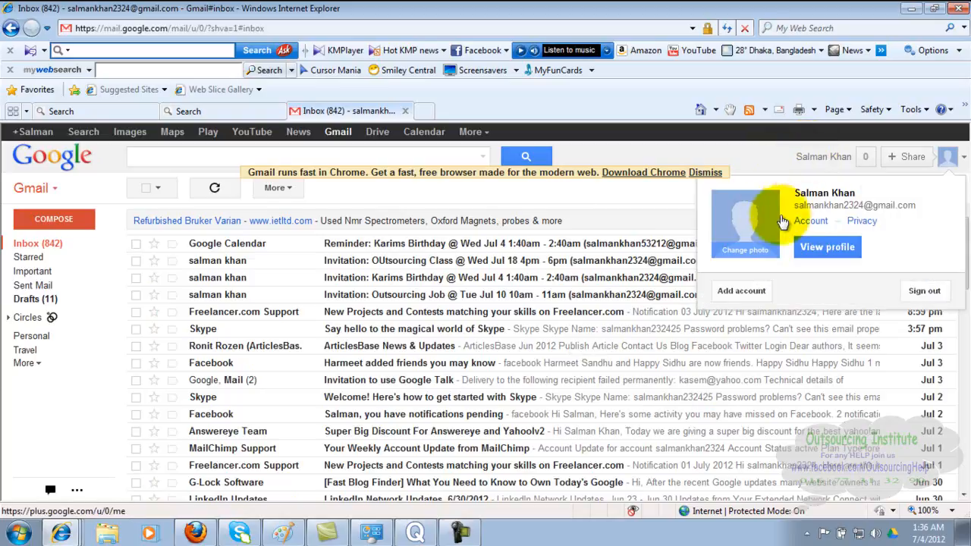
left_click(675, 203)
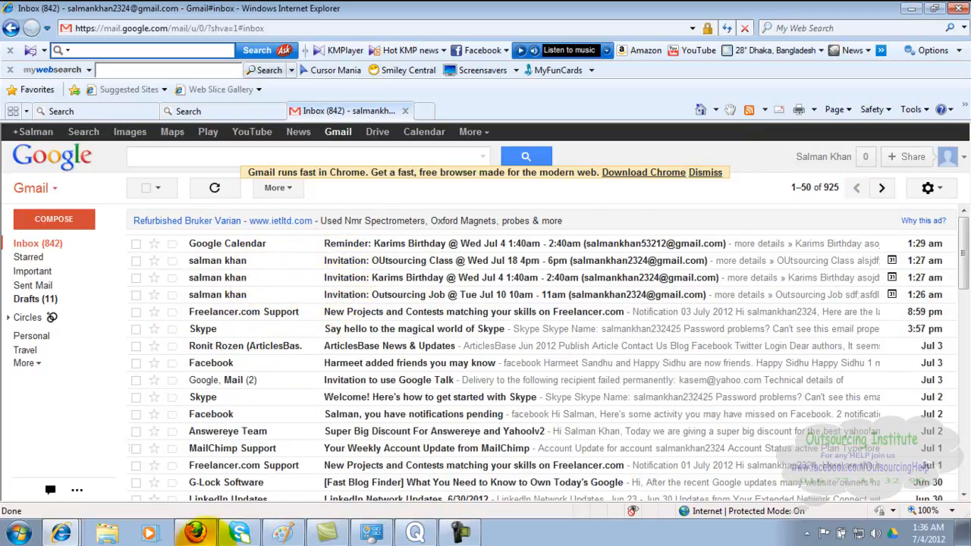
left_click(200, 533)
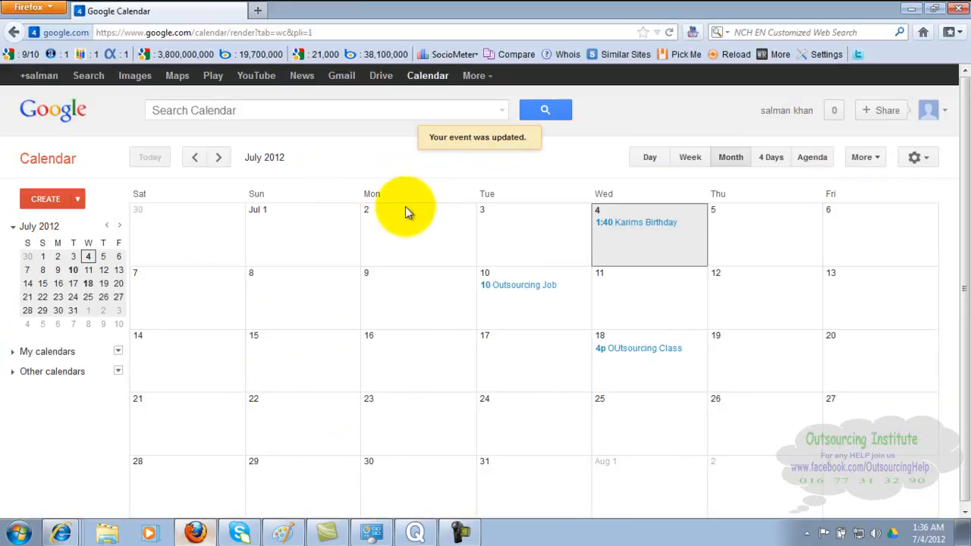
left_click(784, 112)
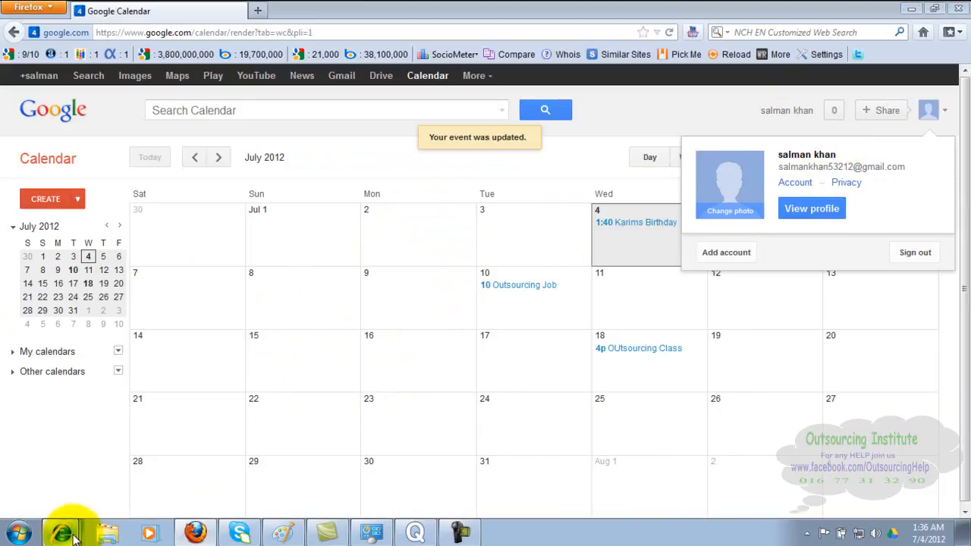
left_click(202, 539)
left_click(202, 540)
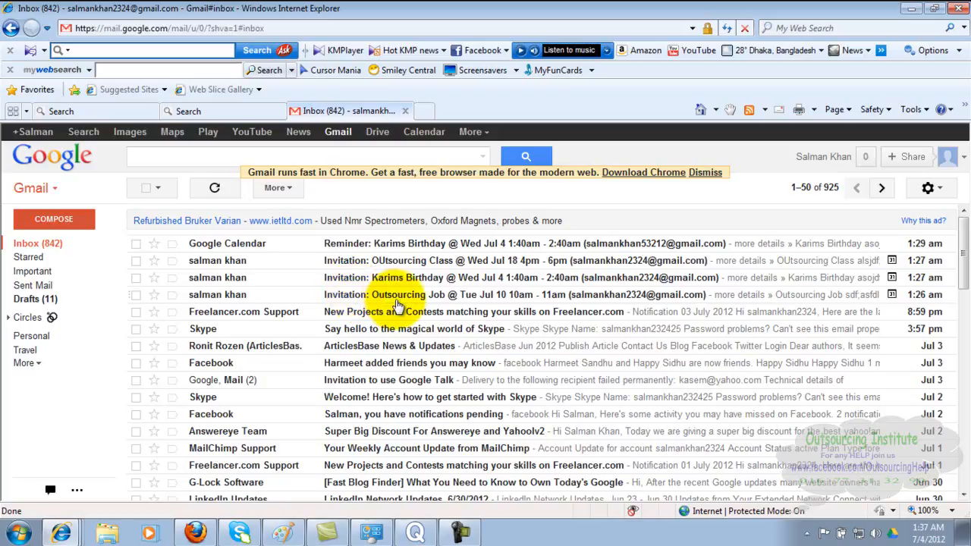
Step: Read the Outsourcing Job invitation: Tue Jul 10, 10am–11am at My home
left_click(337, 295)
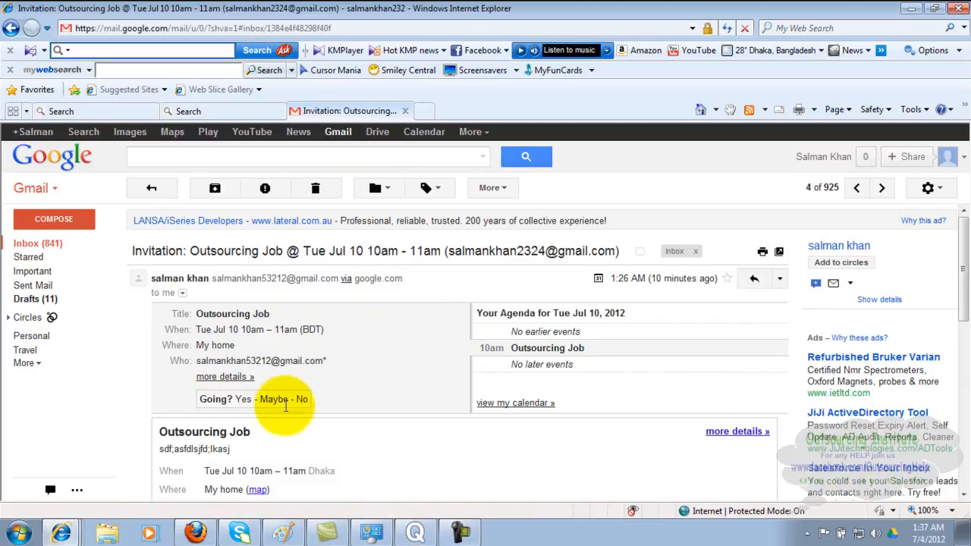
scroll(962, 484, "down", 3)
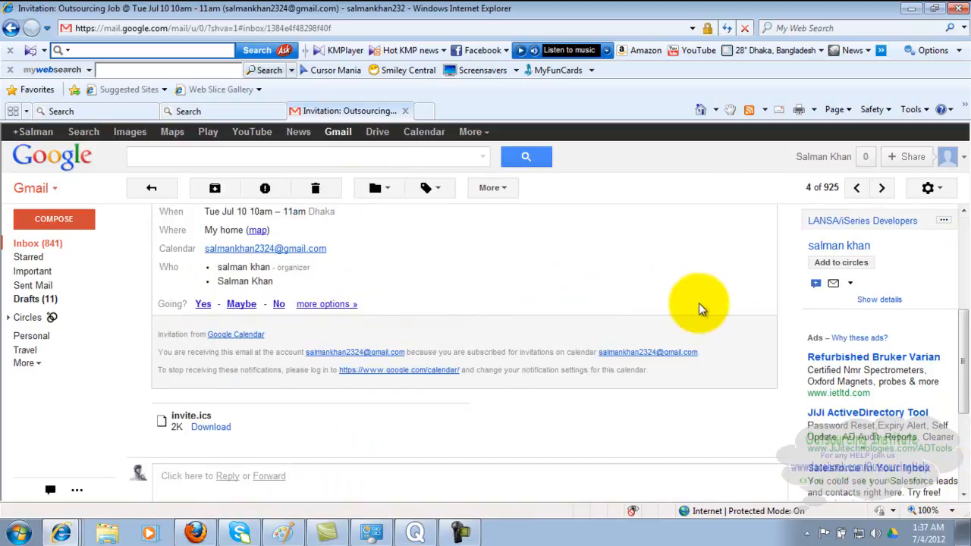
left_click_drag(964, 362, 961, 339)
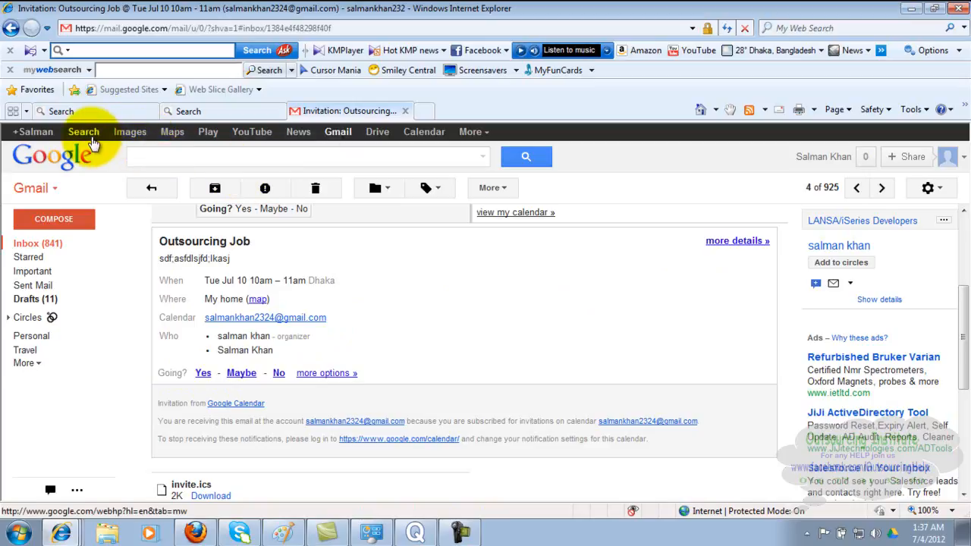
left_click(345, 135)
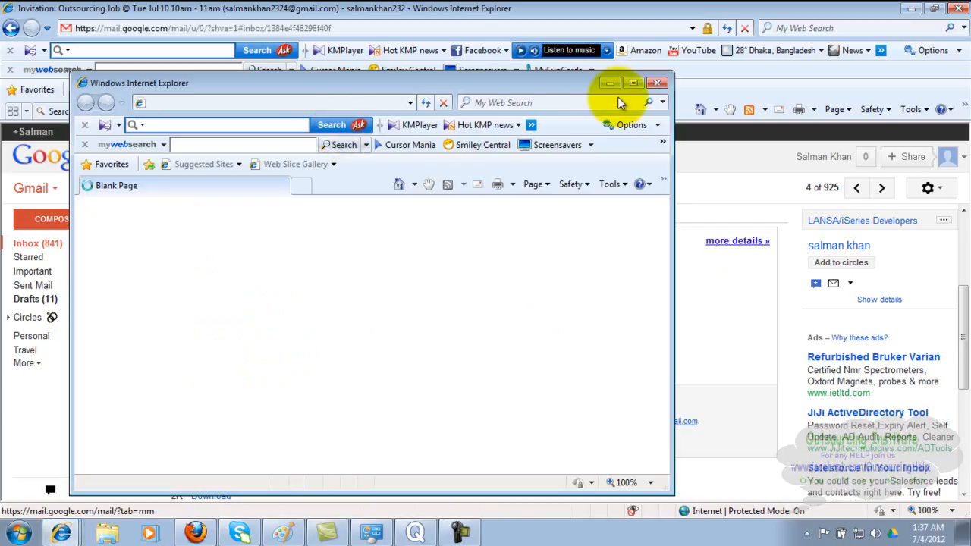
Step: Close the stray blank browser window and open the Karims Birthday invitation email
left_click(659, 85)
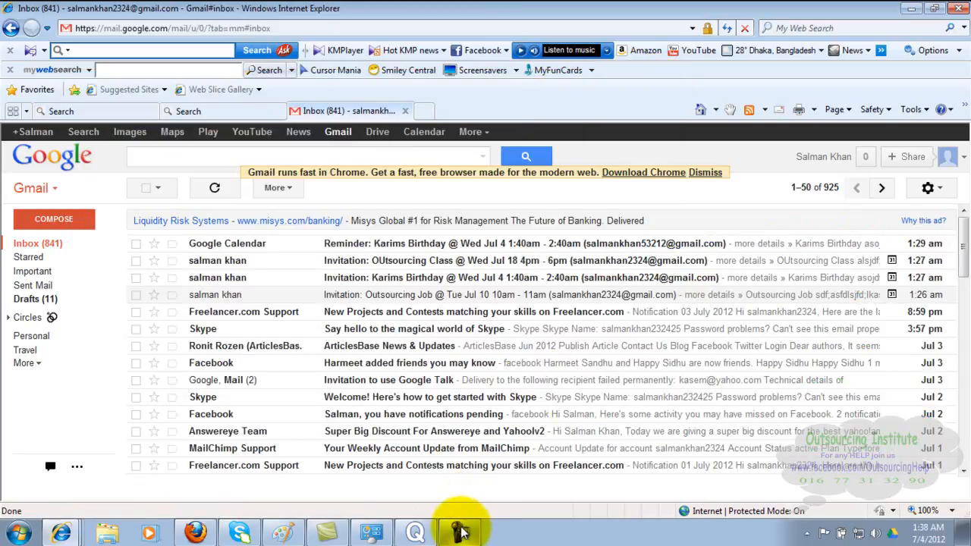
mouse_move(460, 531)
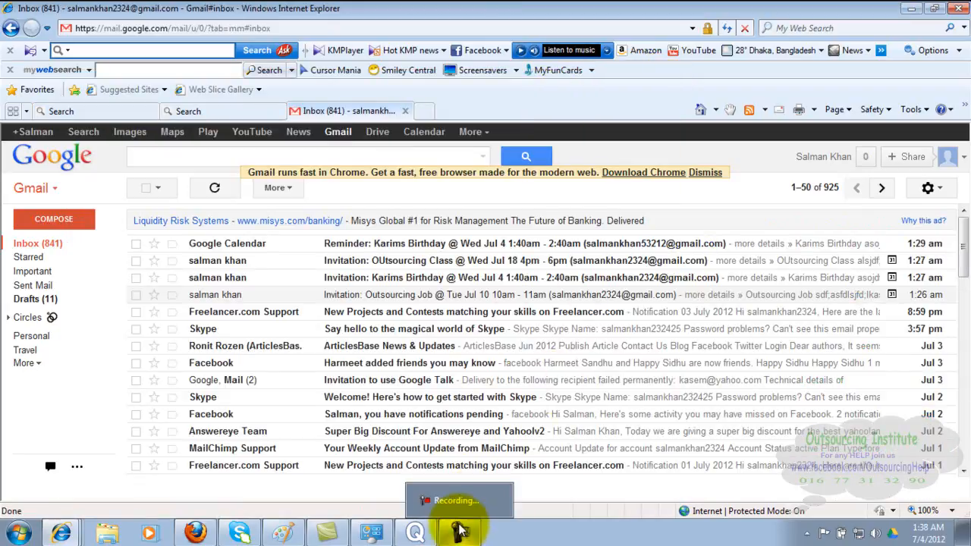
left_click(379, 278)
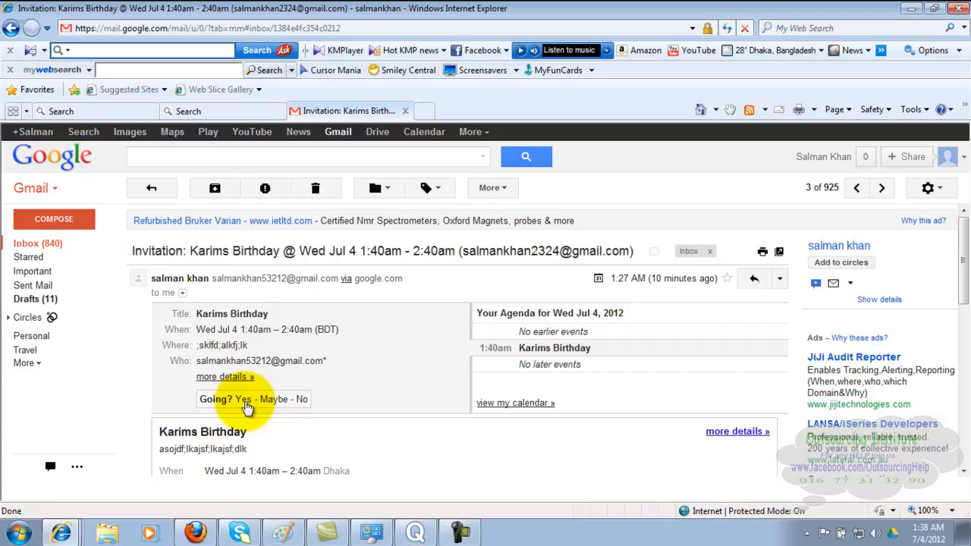
Step: Reply Yes to the Karims Birthday invitation and return to the Google Calendar window
left_click(244, 402)
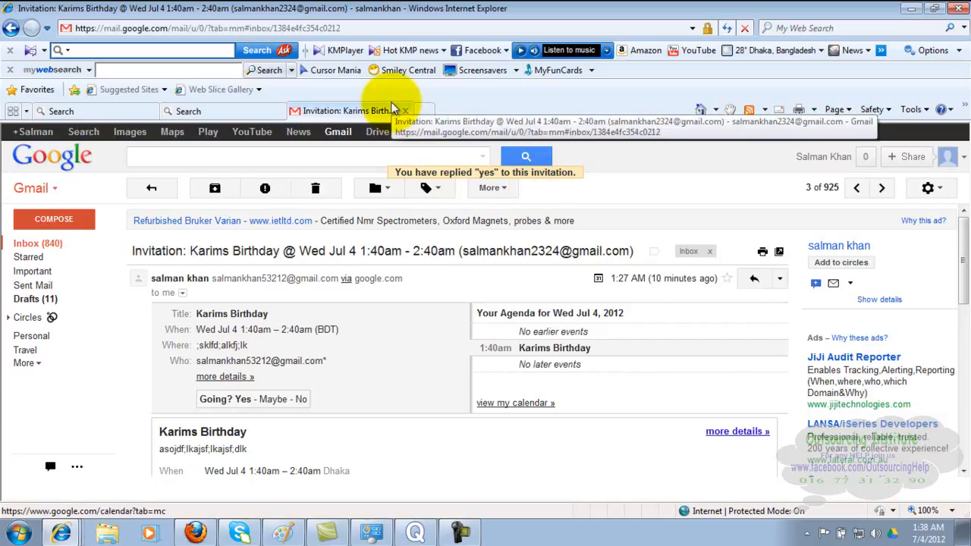
left_click(195, 531)
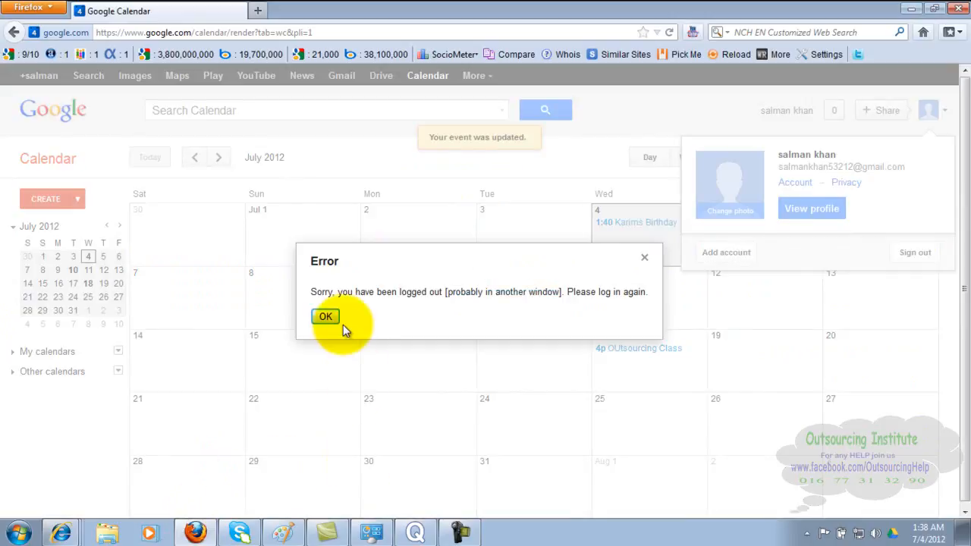
left_click(327, 319)
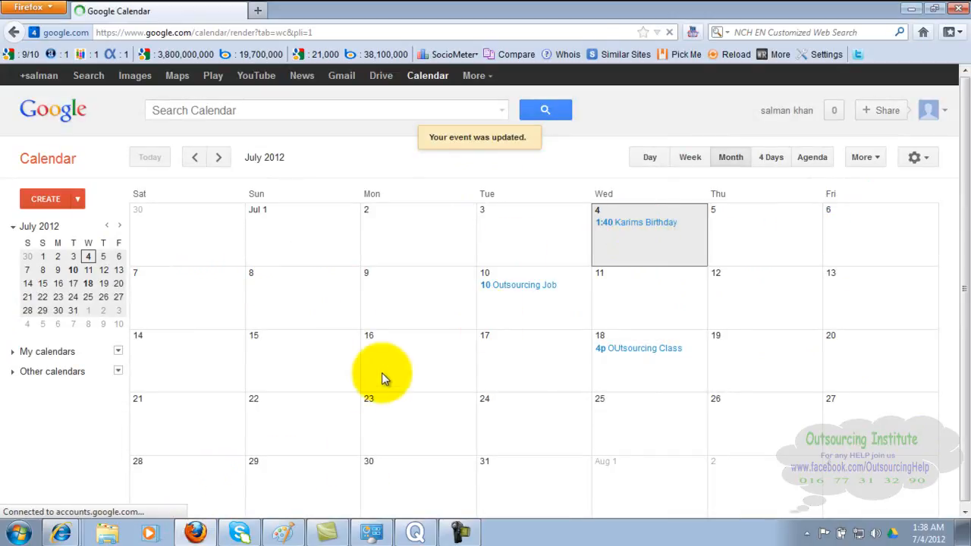
mouse_move(62, 522)
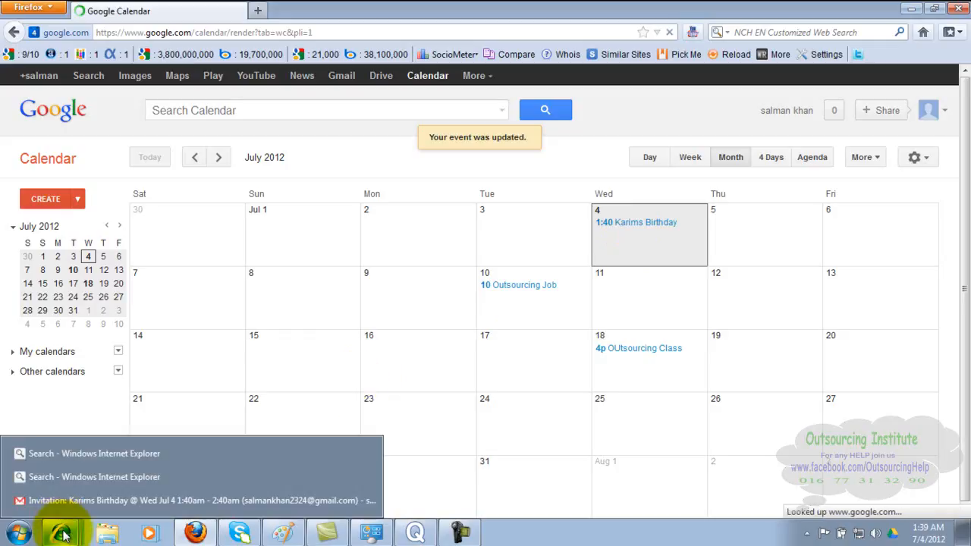
left_click(81, 497)
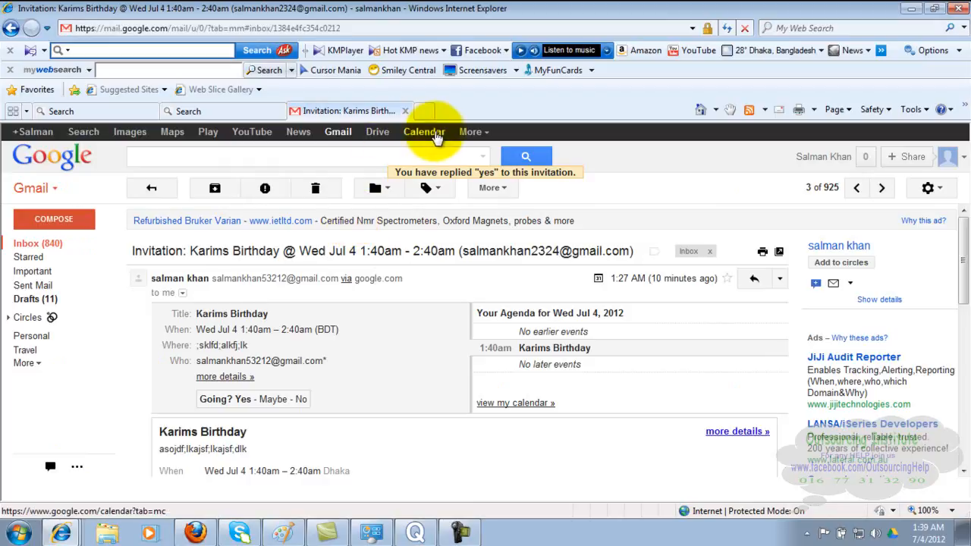
left_click(423, 140)
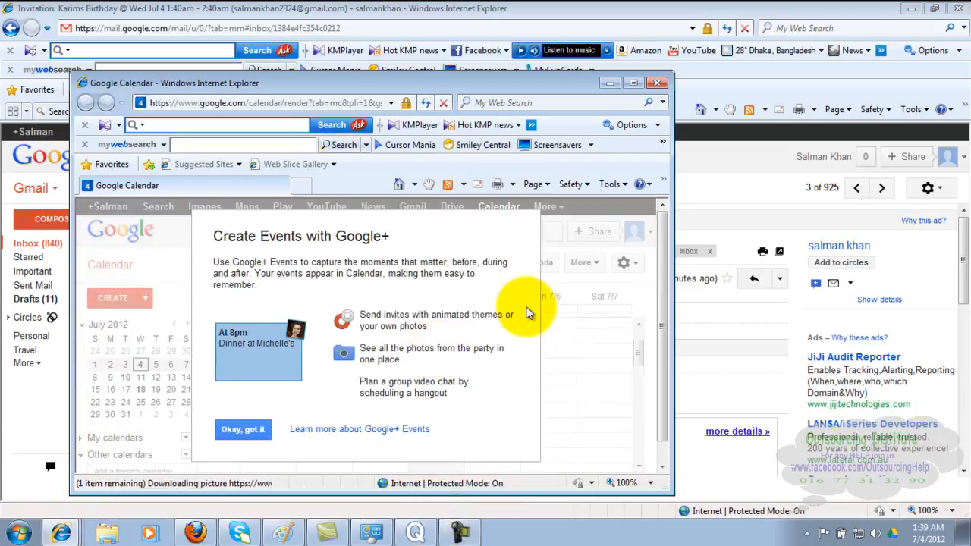
left_click(252, 433)
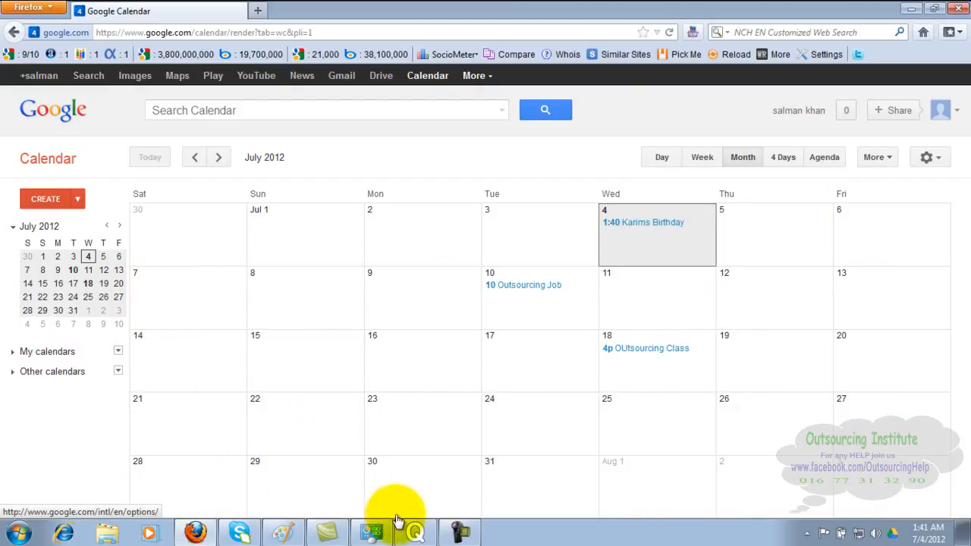
Step: Draw a check mark beside Others in the Paint notes, then return to the calendar
key("alt+Tab")
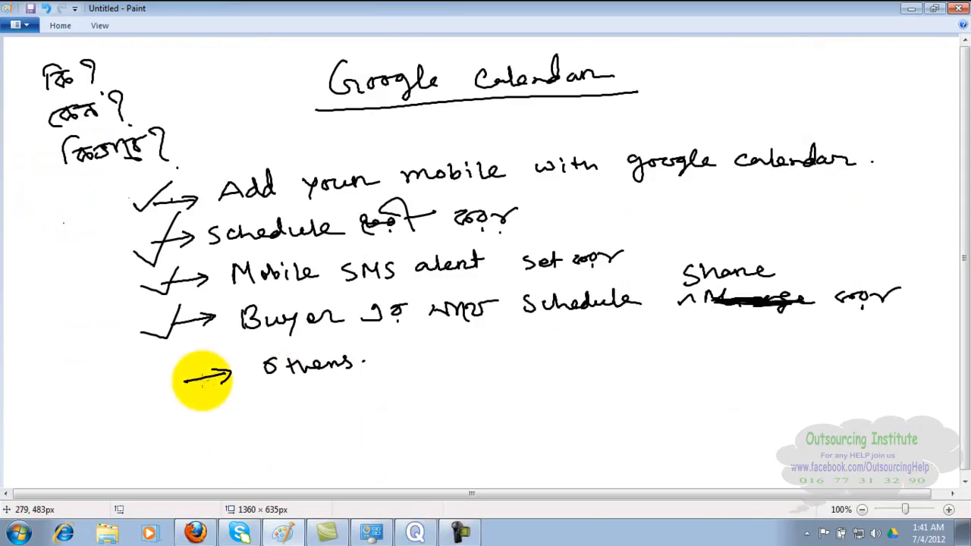
left_click_drag(150, 377, 176, 355)
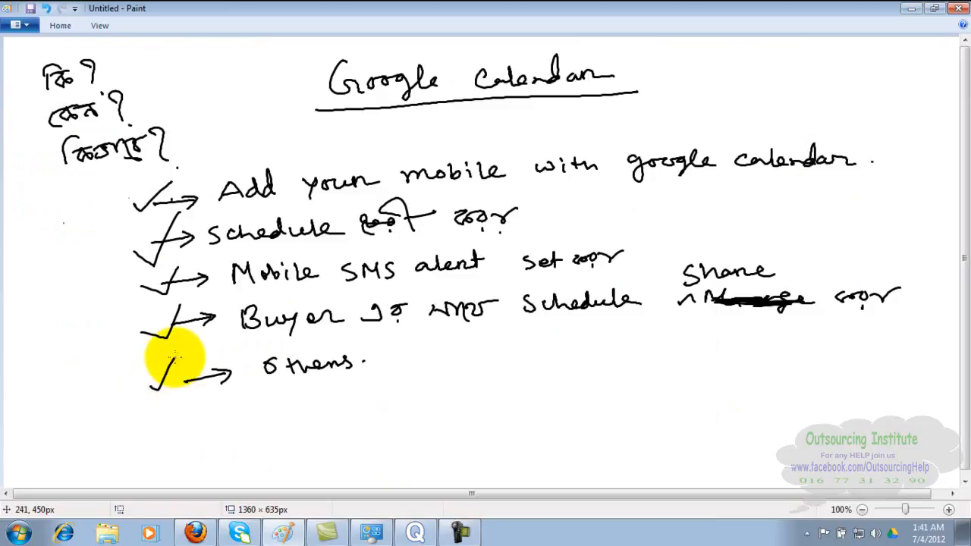
left_click(194, 534)
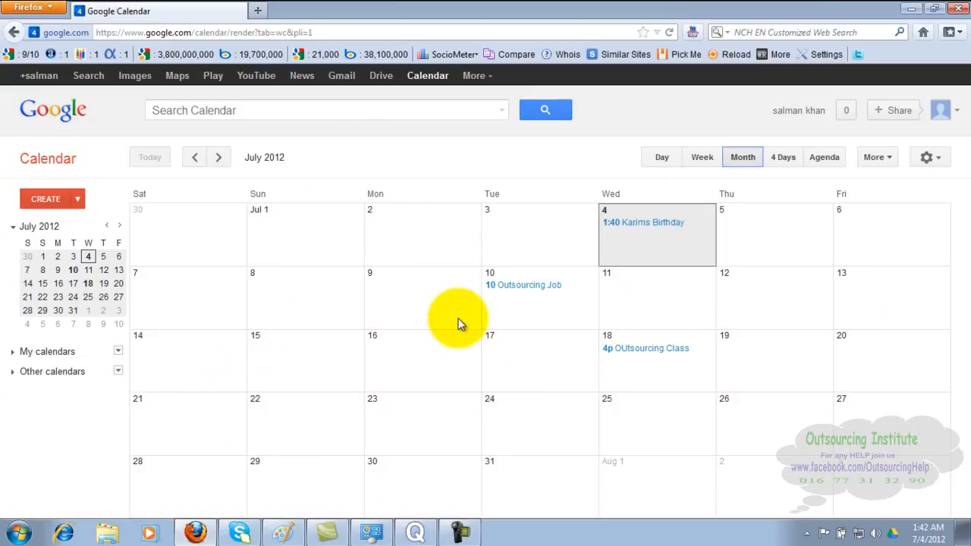
Step: Expand Other calendars and show its menu of options for adding calendars
left_click(90, 376)
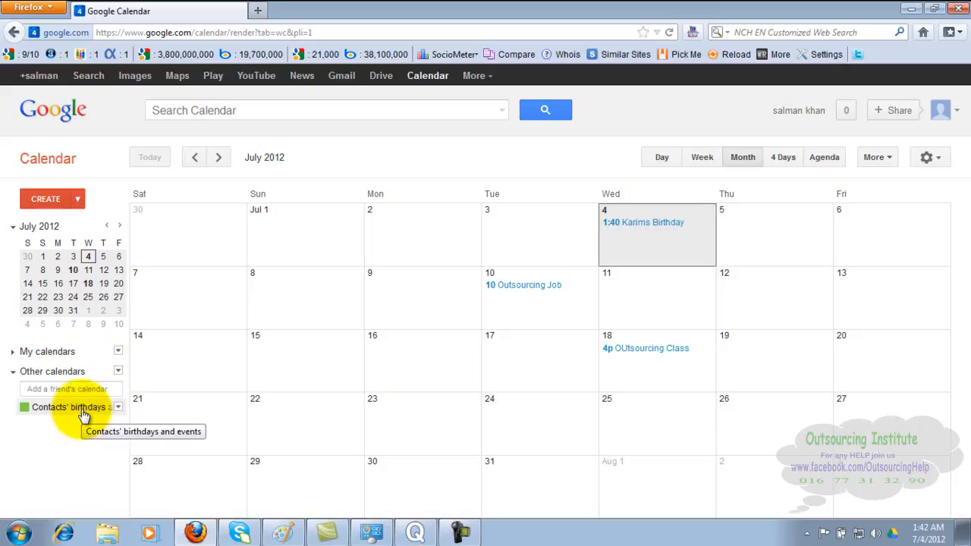
left_click(119, 371)
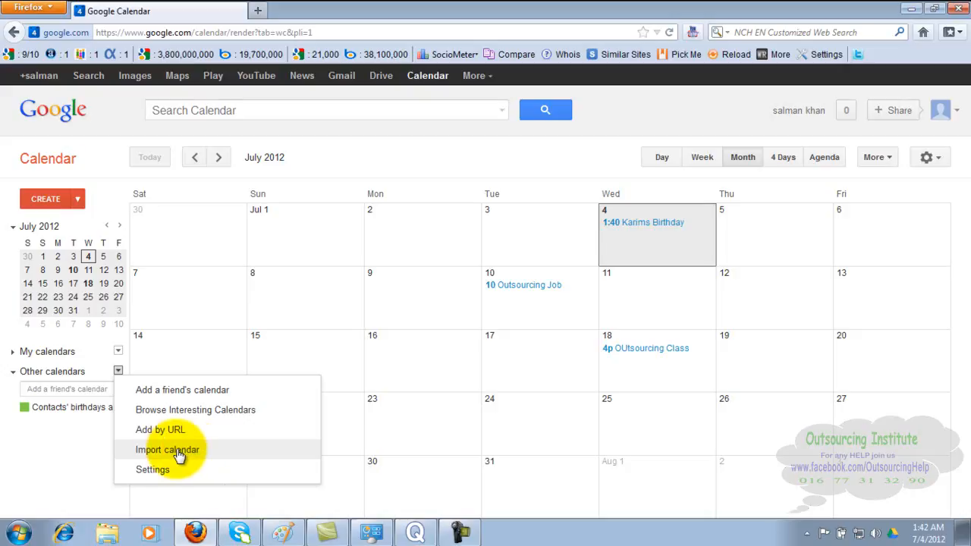
Step: Browse Interesting Calendars, subscribe to US Holidays, and show the Sports category
left_click(231, 411)
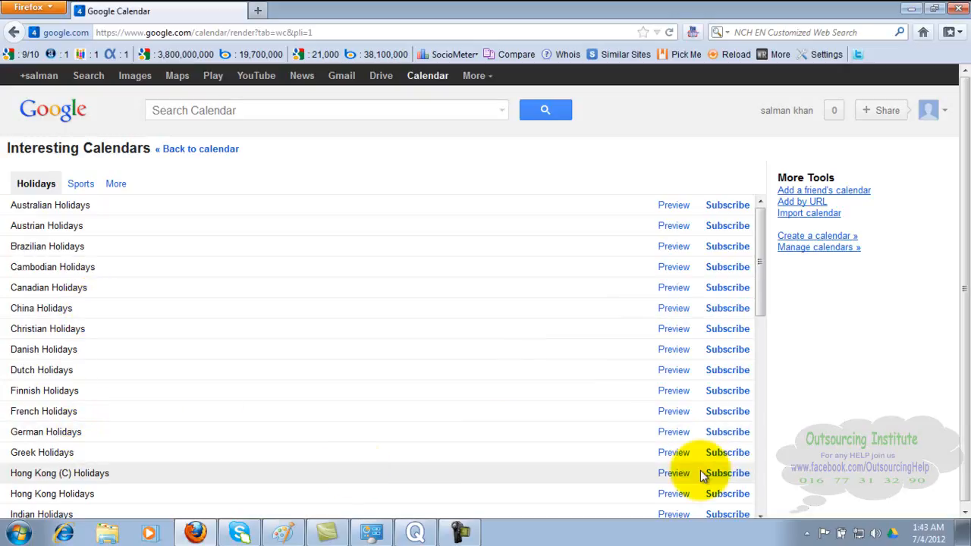
left_click(763, 481)
scroll(766, 485, "down", 1)
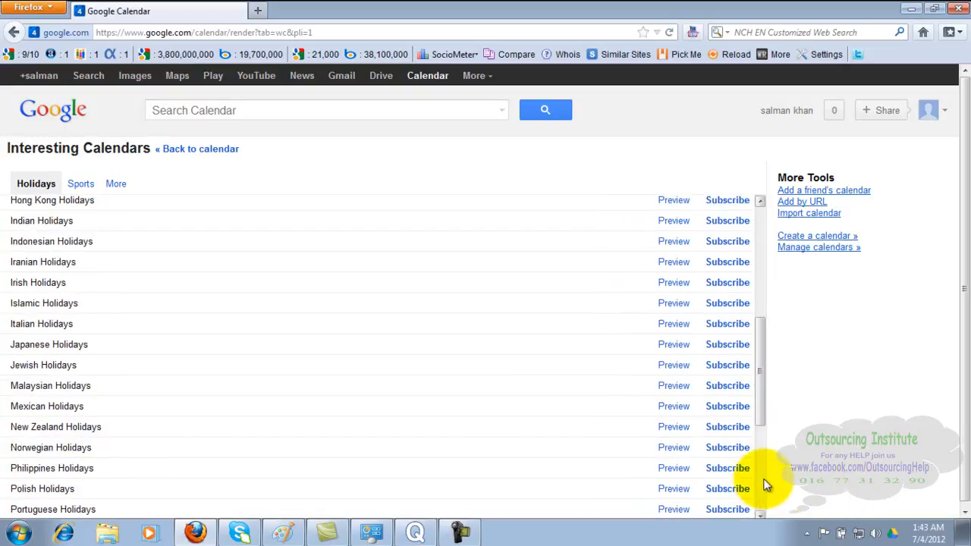
left_click_drag(764, 360, 764, 430)
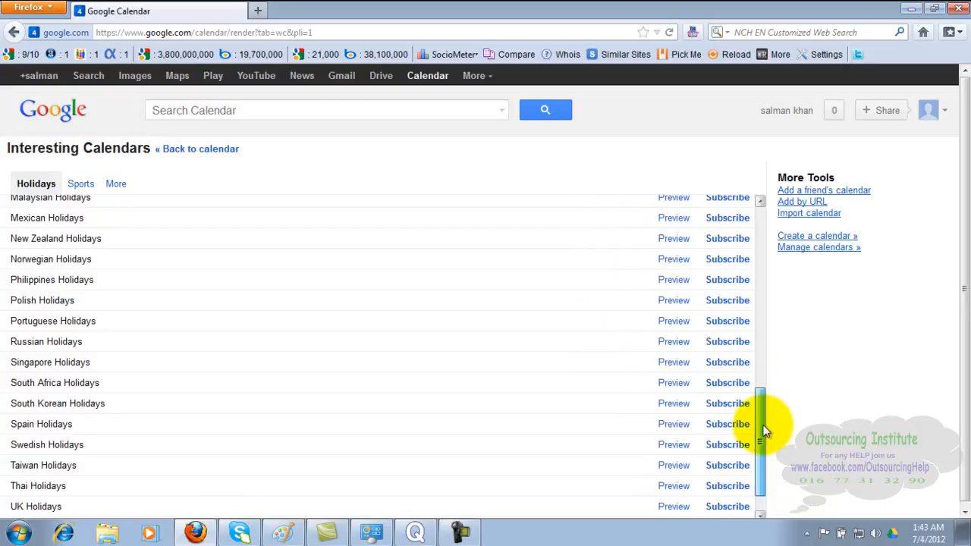
left_click_drag(764, 430, 763, 438)
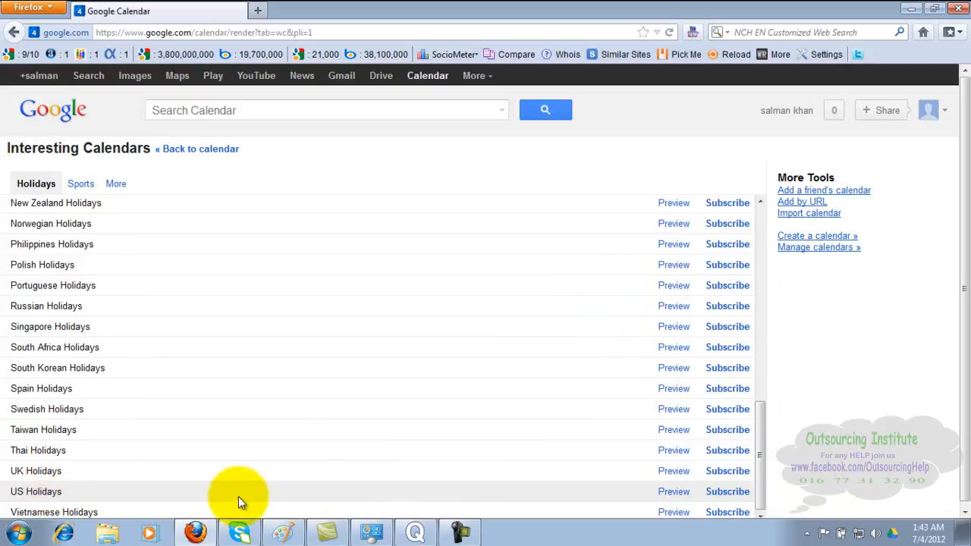
left_click(723, 497)
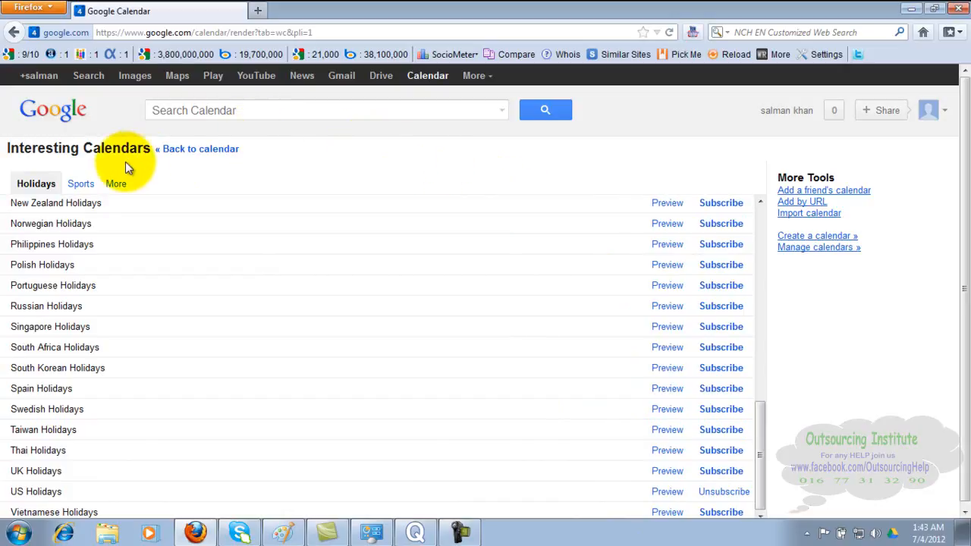
left_click(82, 186)
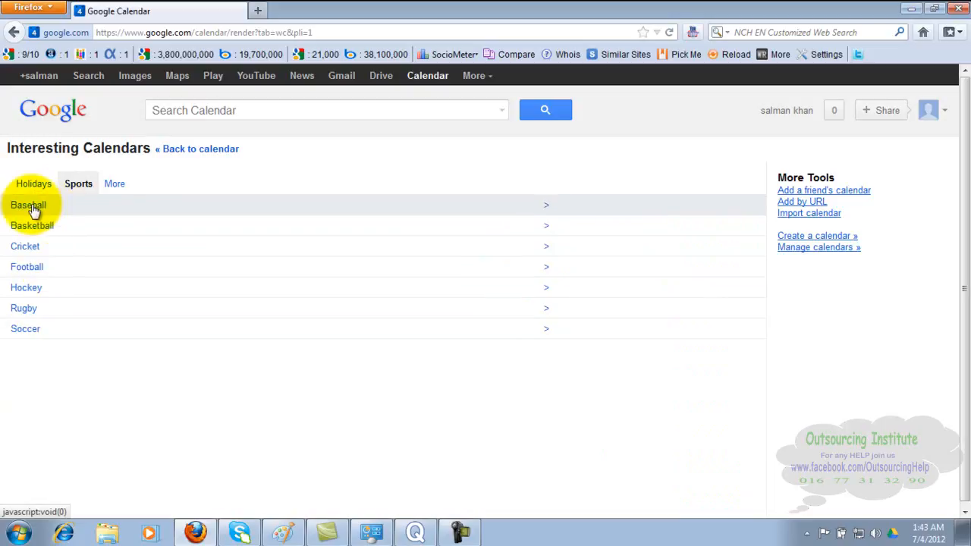
Step: Subscribe to the Phases of the Moon and Sunrise and sunset calendars under More
left_click(114, 185)
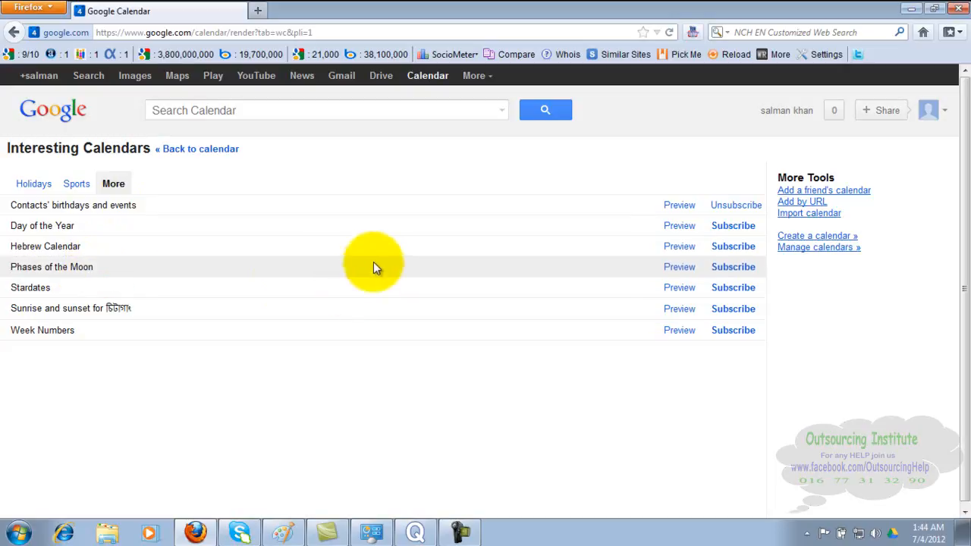
left_click(713, 274)
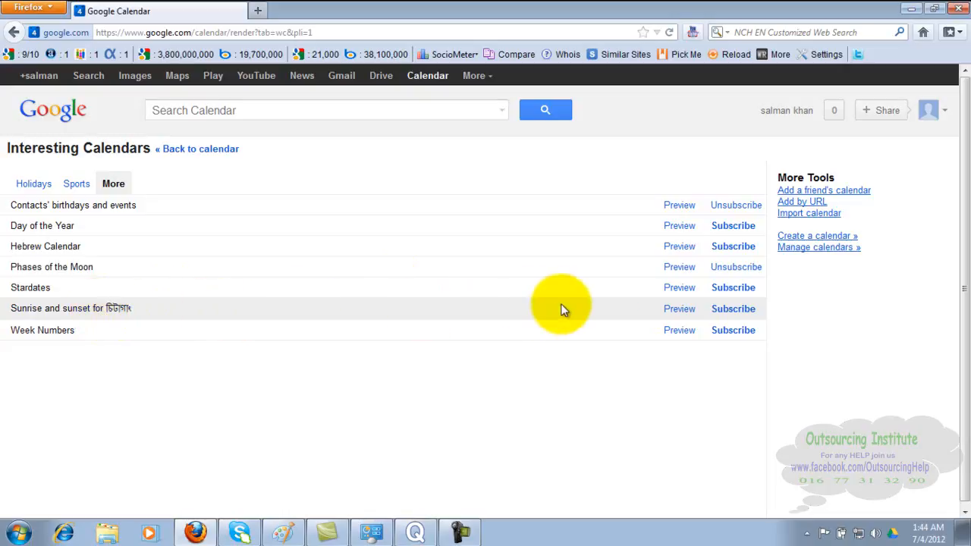
left_click(733, 310)
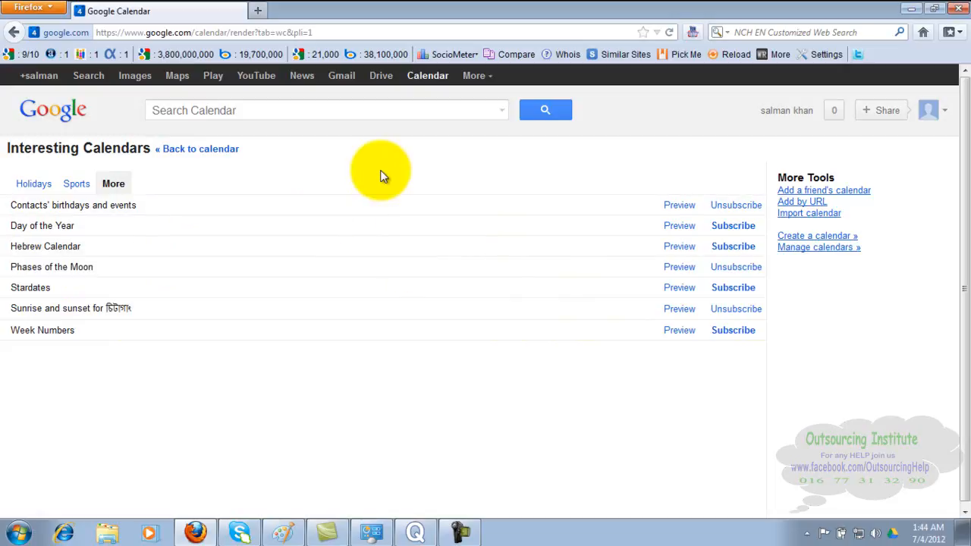
Step: Show July 2012 in Month view with sunrise/sunset times, moon phases and Independence Day
left_click(419, 76)
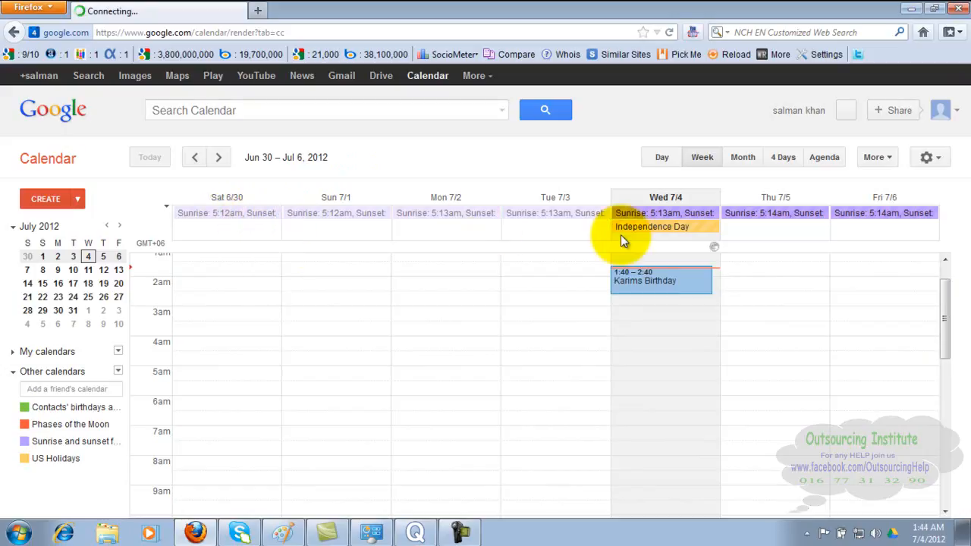
left_click(742, 161)
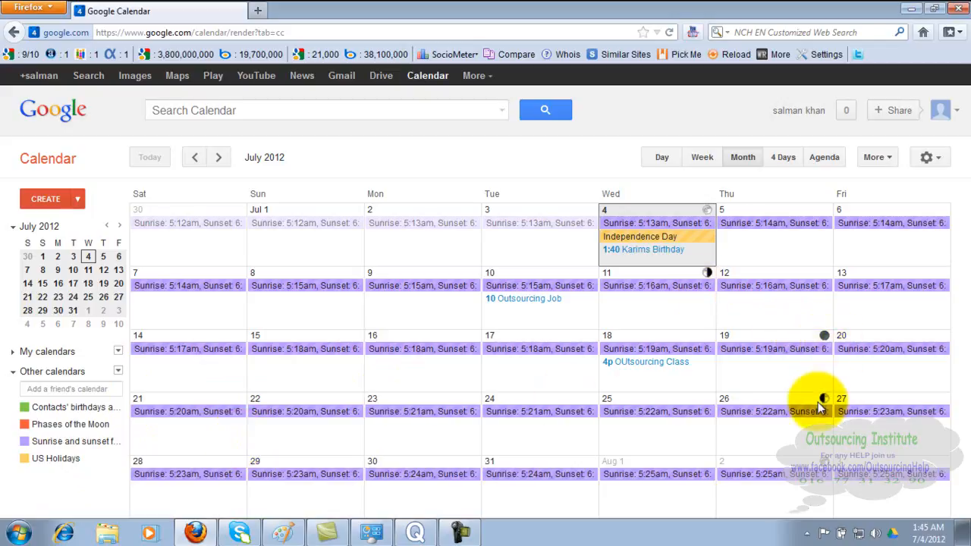
mouse_move(825, 469)
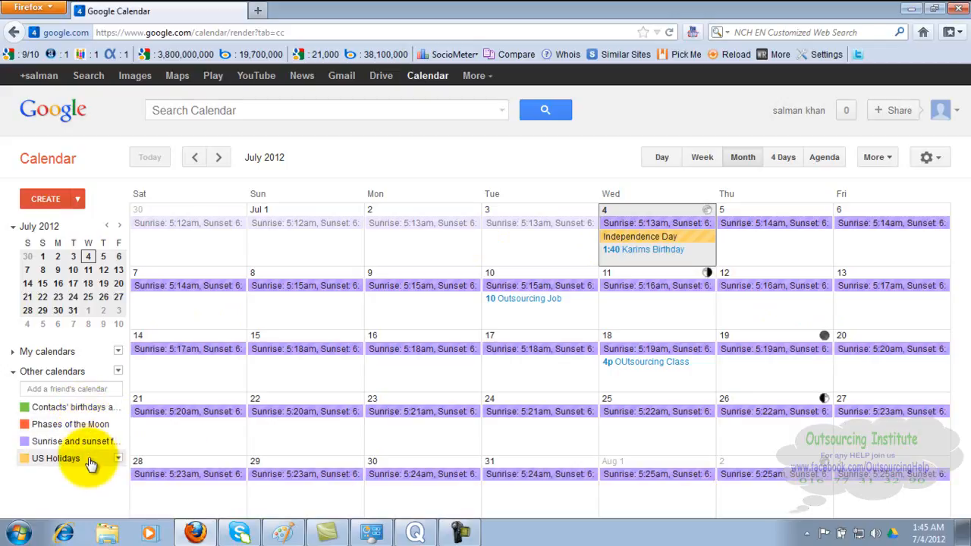
left_click(118, 353)
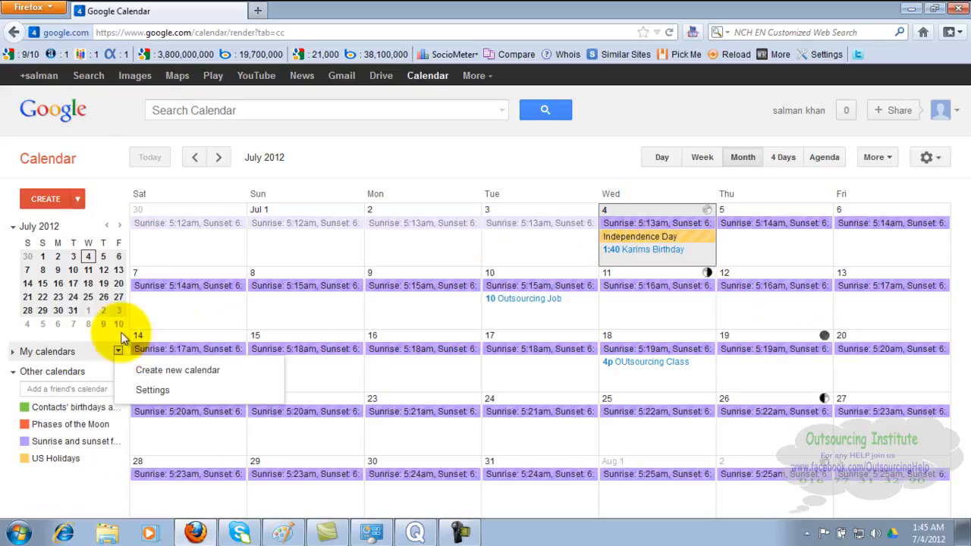
left_click(100, 129)
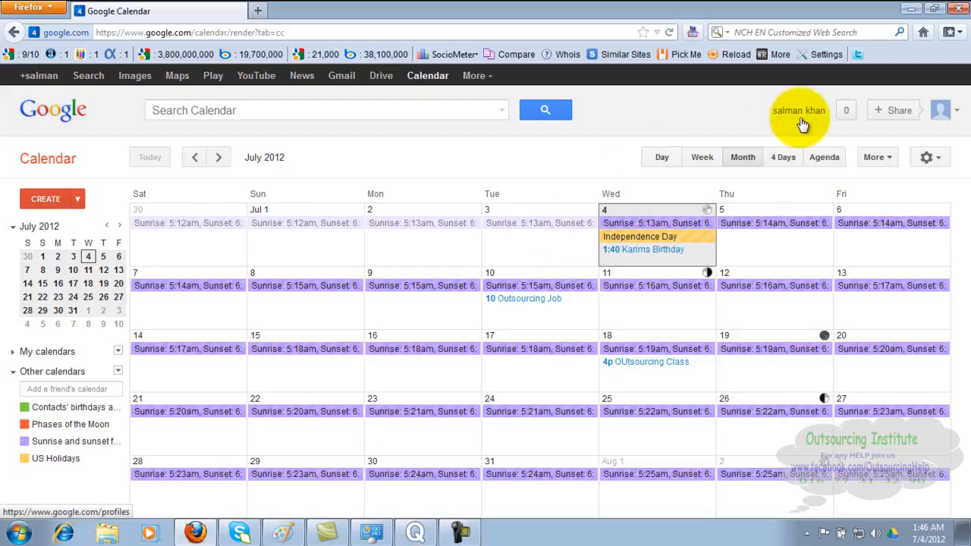
Step: Change 'Show weather based on my location' to °C in Settings and save
left_click(939, 166)
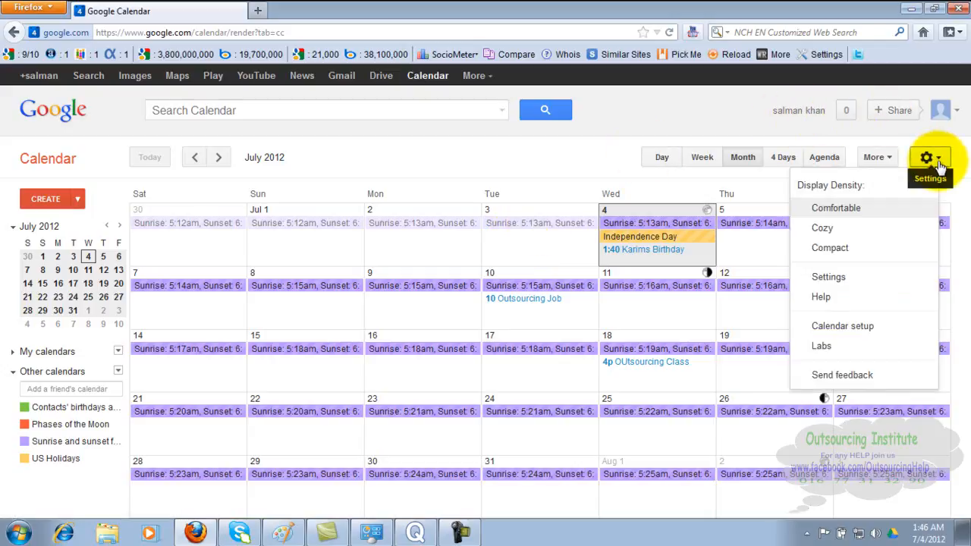
left_click(878, 277)
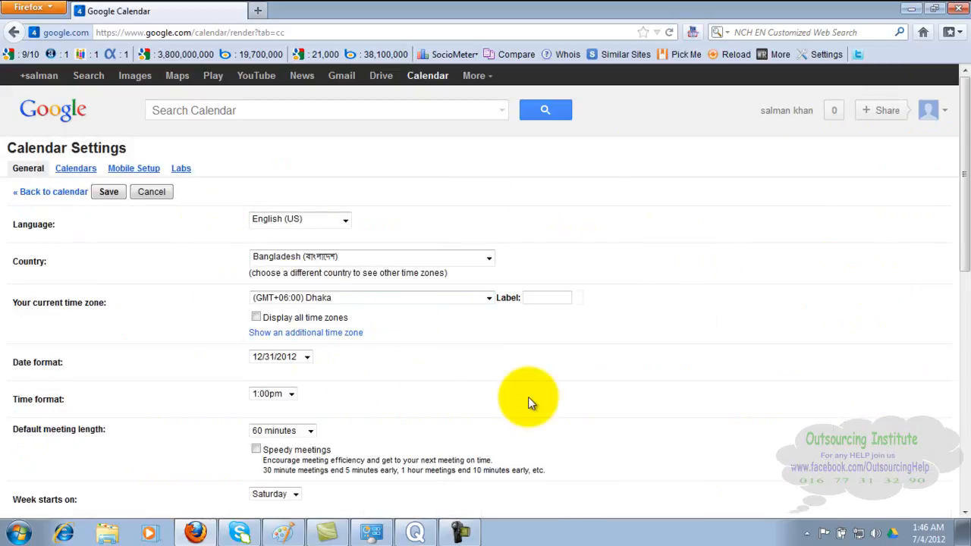
left_click(966, 511)
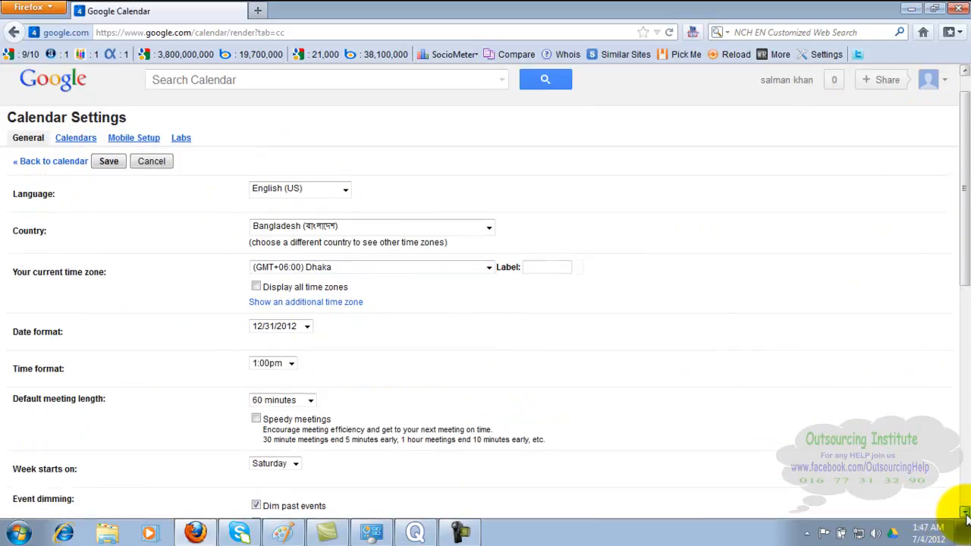
left_click(966, 513)
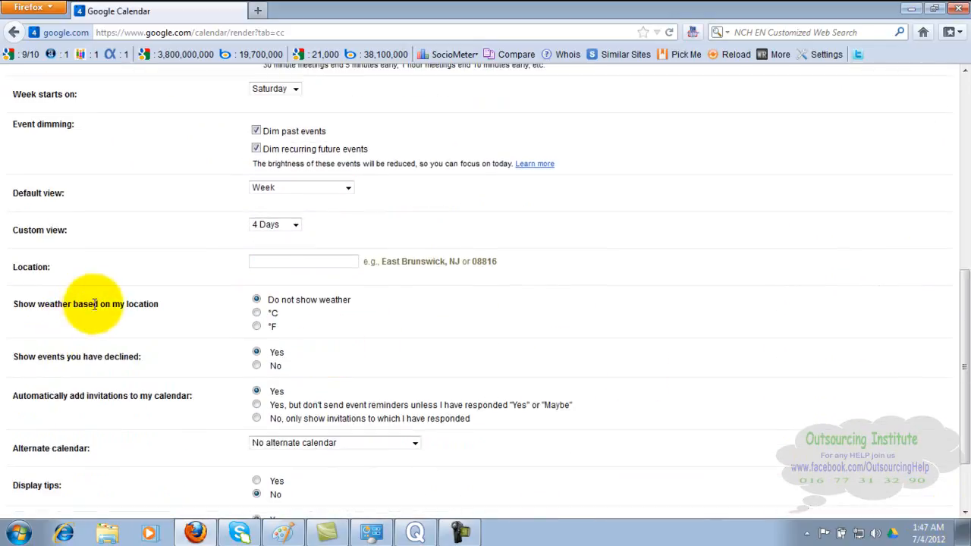
left_click(257, 314)
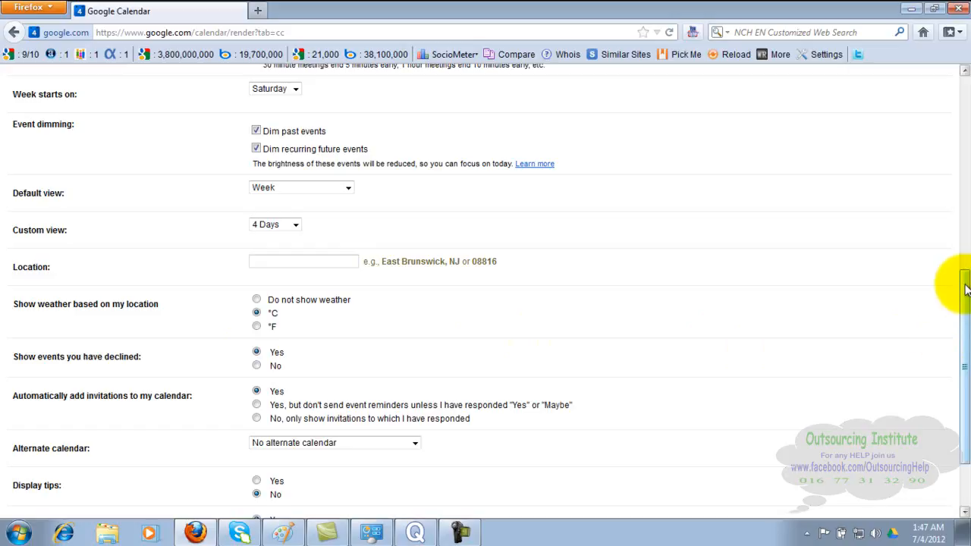
left_click_drag(965, 288, 954, 386)
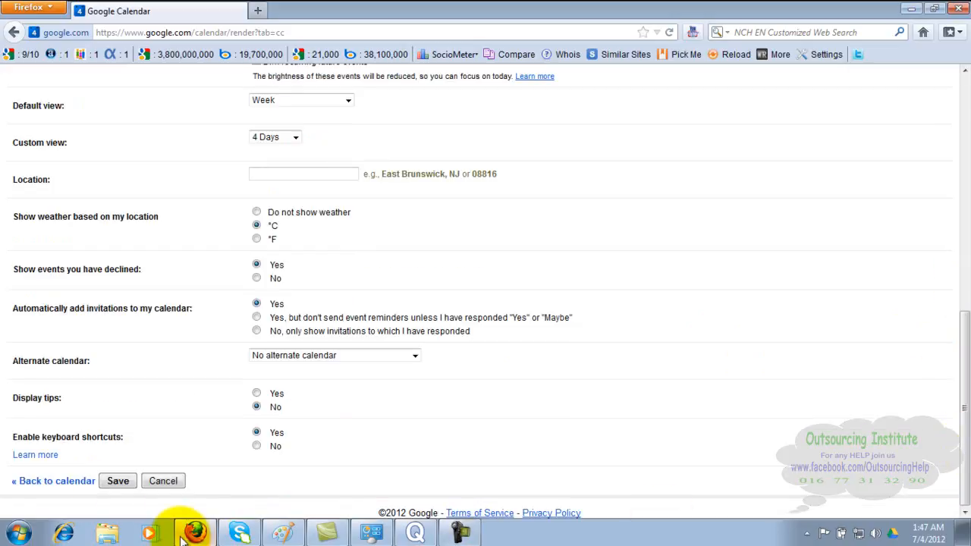
left_click(115, 482)
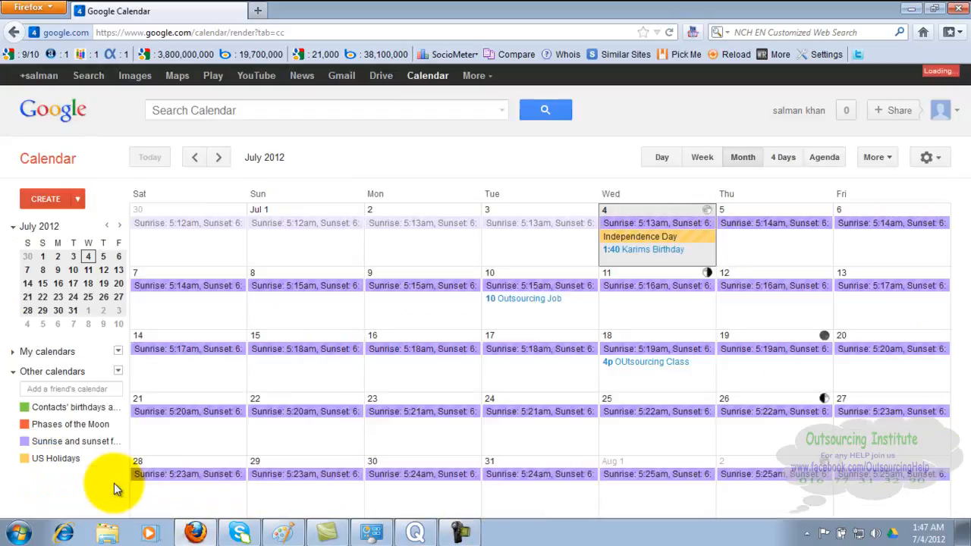